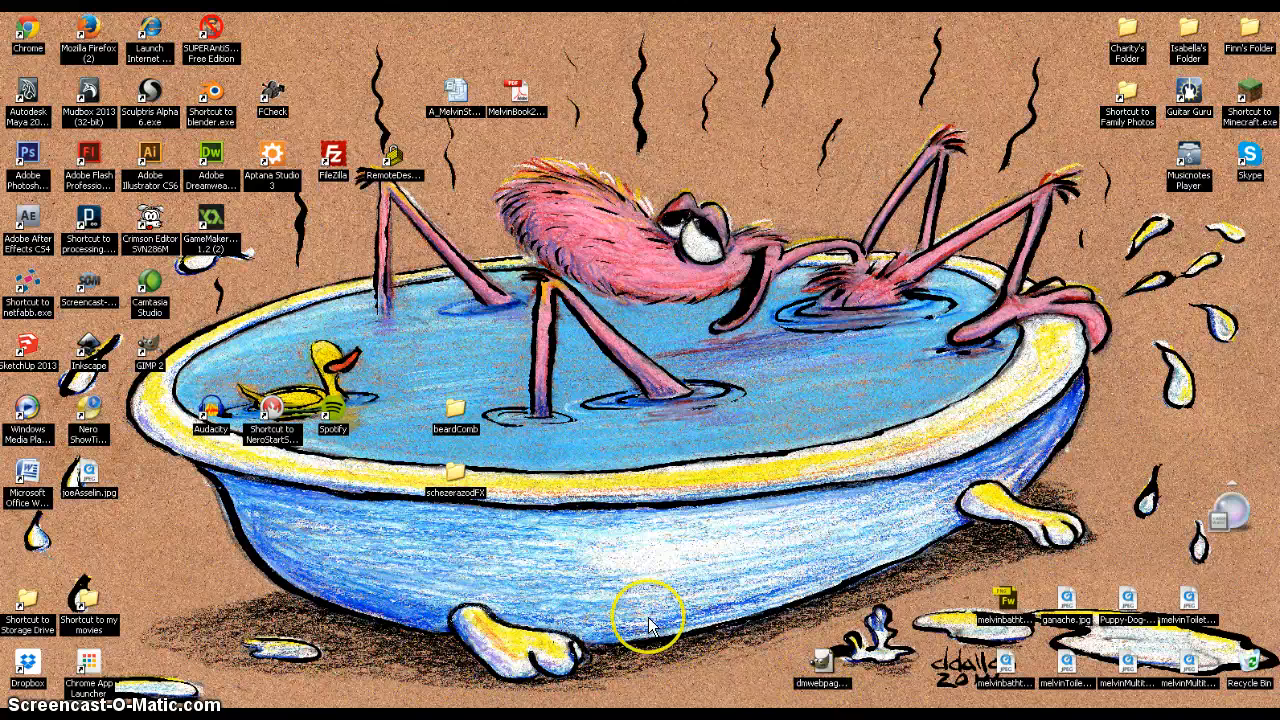
Step: Switch to Chrome and go from the Bravenet login page to the member account dashboard
click(206, 714)
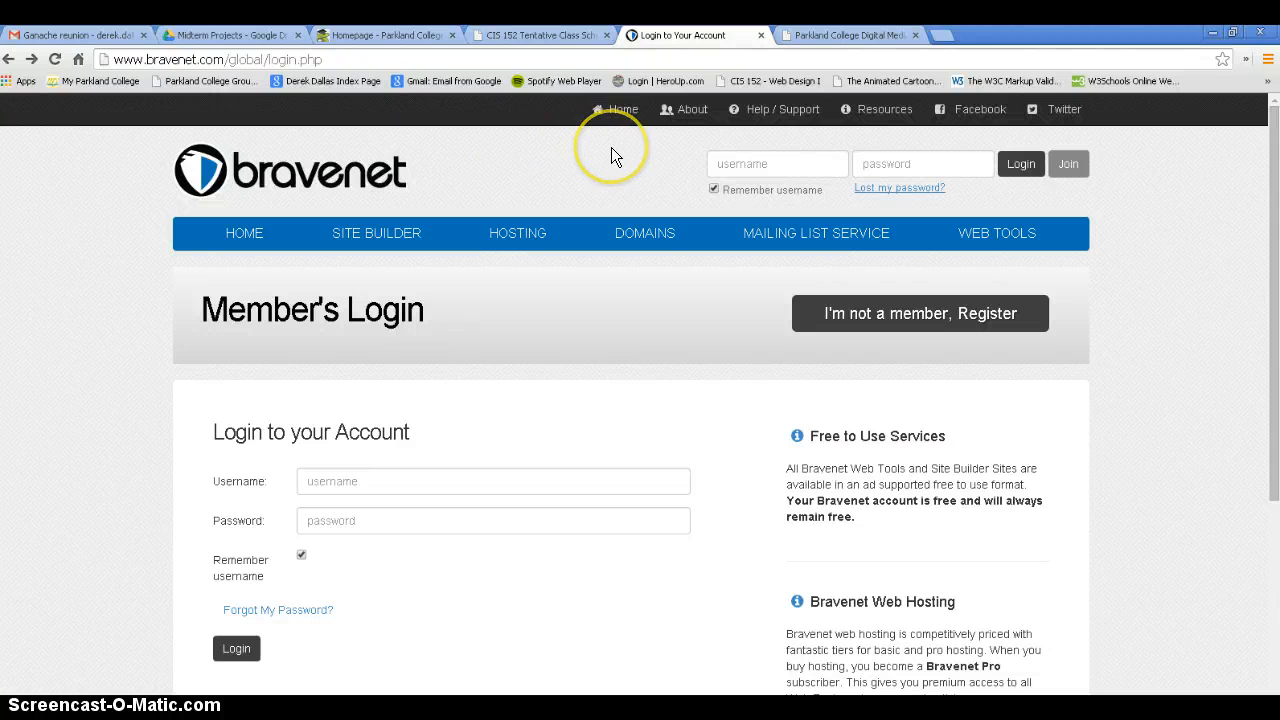
click(803, 165)
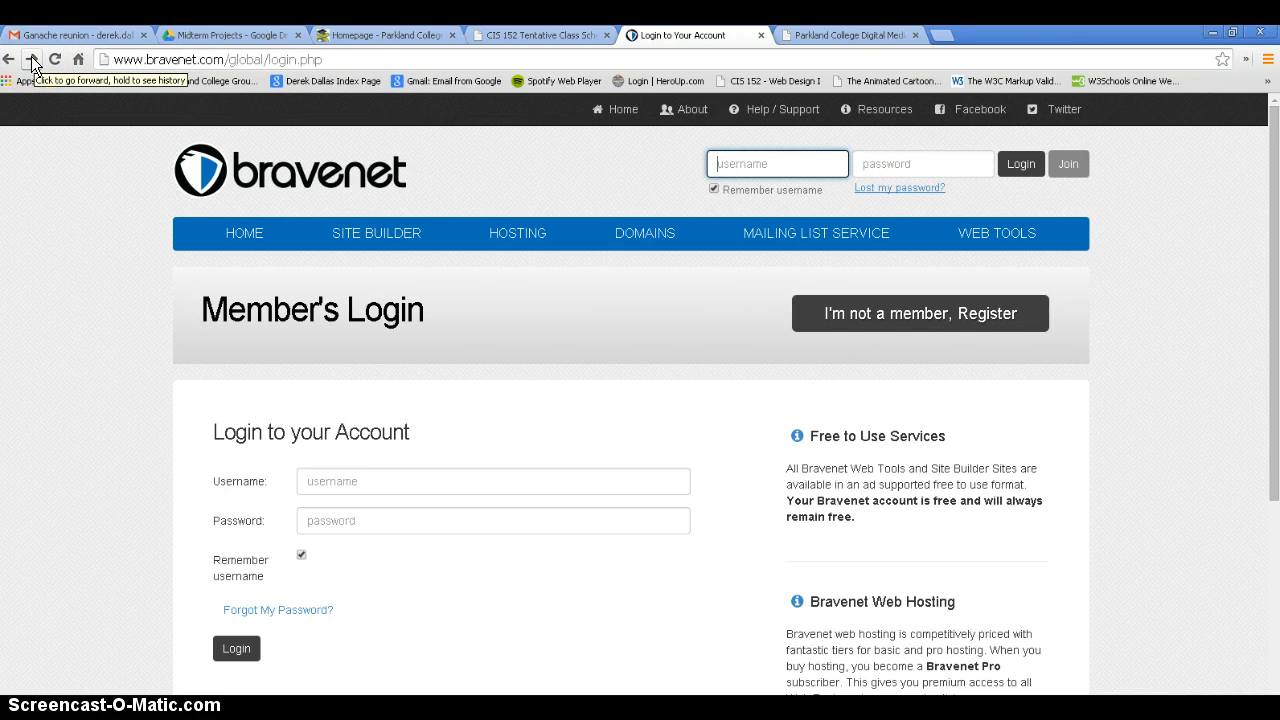
click(244, 233)
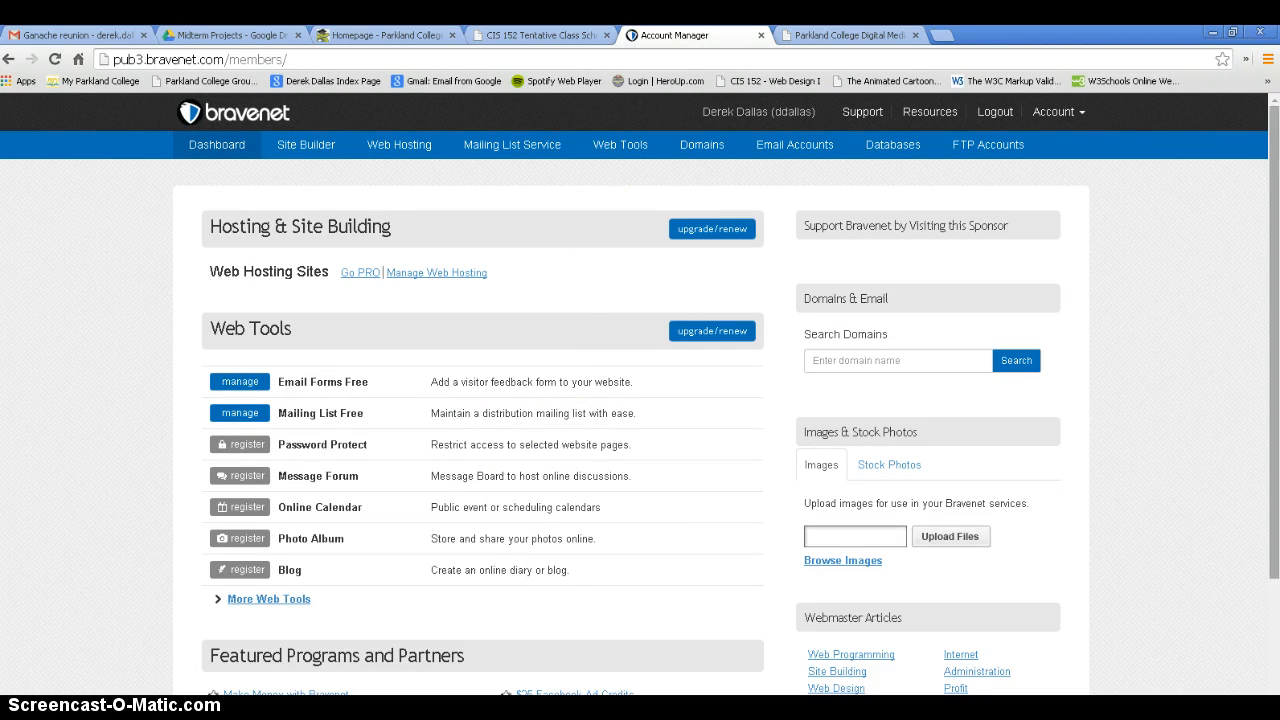
Step: Open the Email Forms service manager from the account's web tools
mouse_move(1258, 223)
mouse_down()
mouse_move(1274, 396)
mouse_move(1274, 210)
mouse_up()
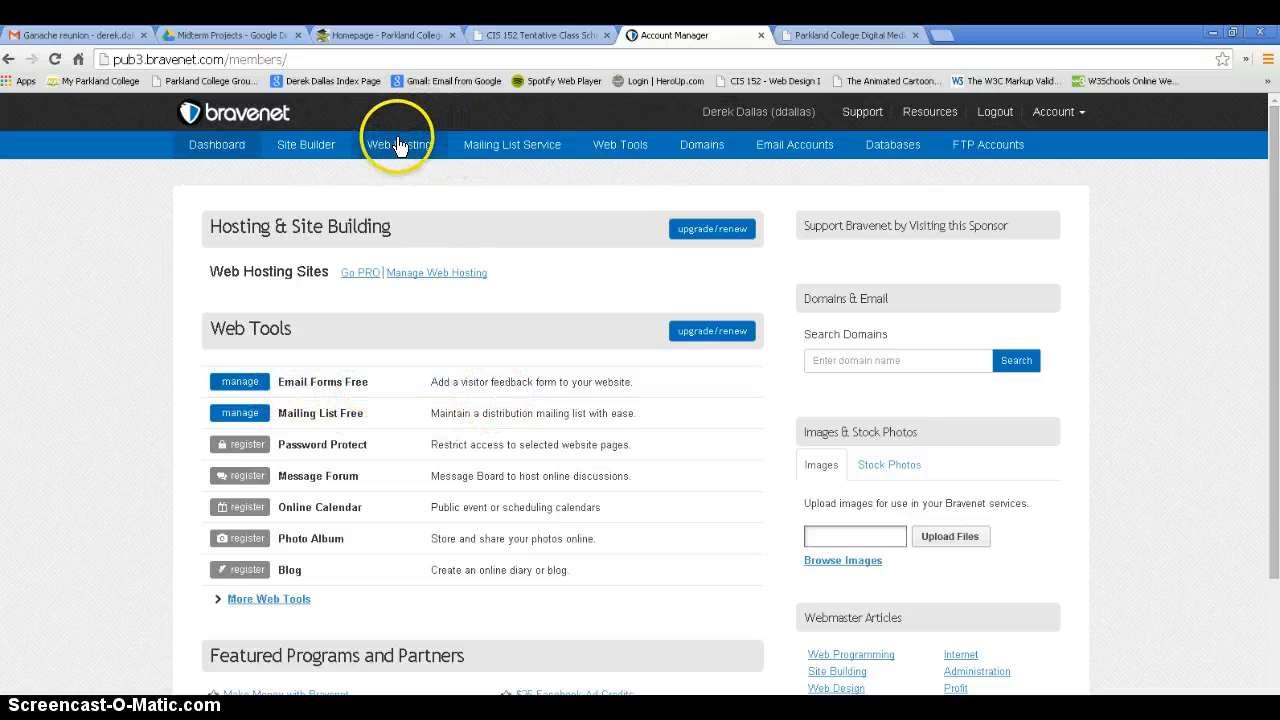
click(616, 144)
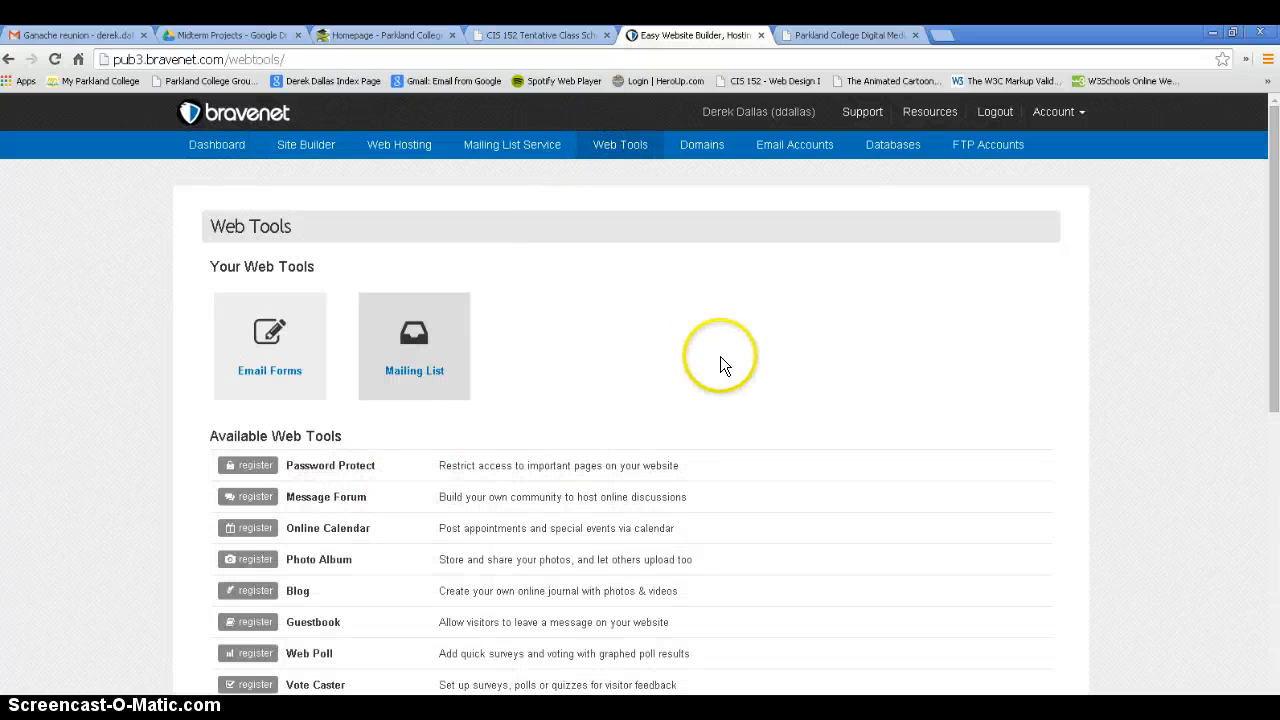
click(264, 333)
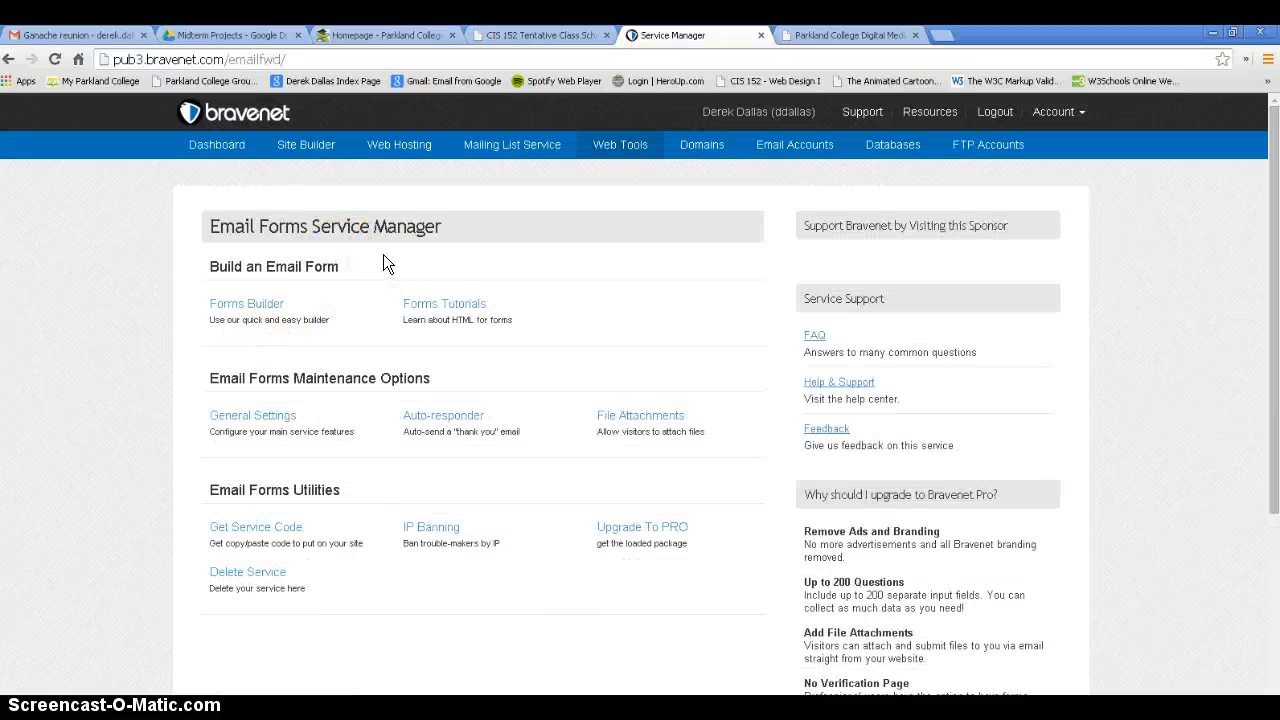
Step: Review the general settings of the Email Forms service, including email subject and thank-you URL, and return to the manager
click(283, 319)
click(268, 419)
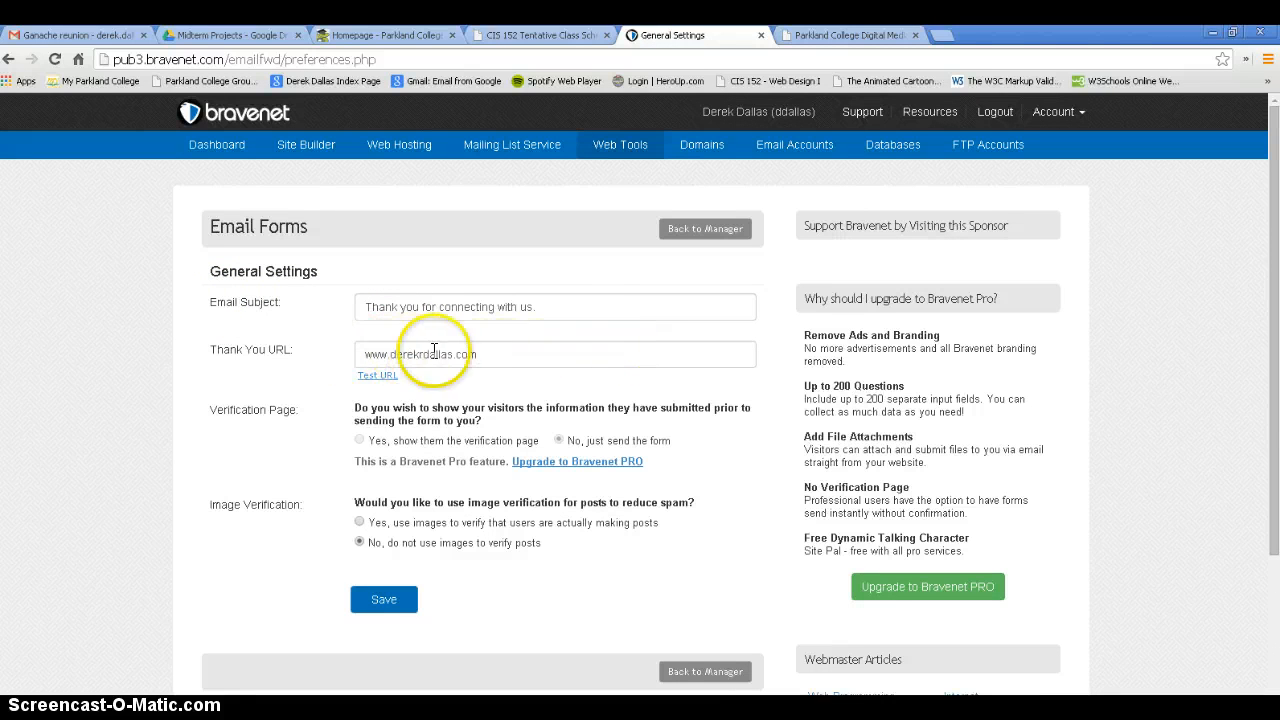
right_click(290, 442)
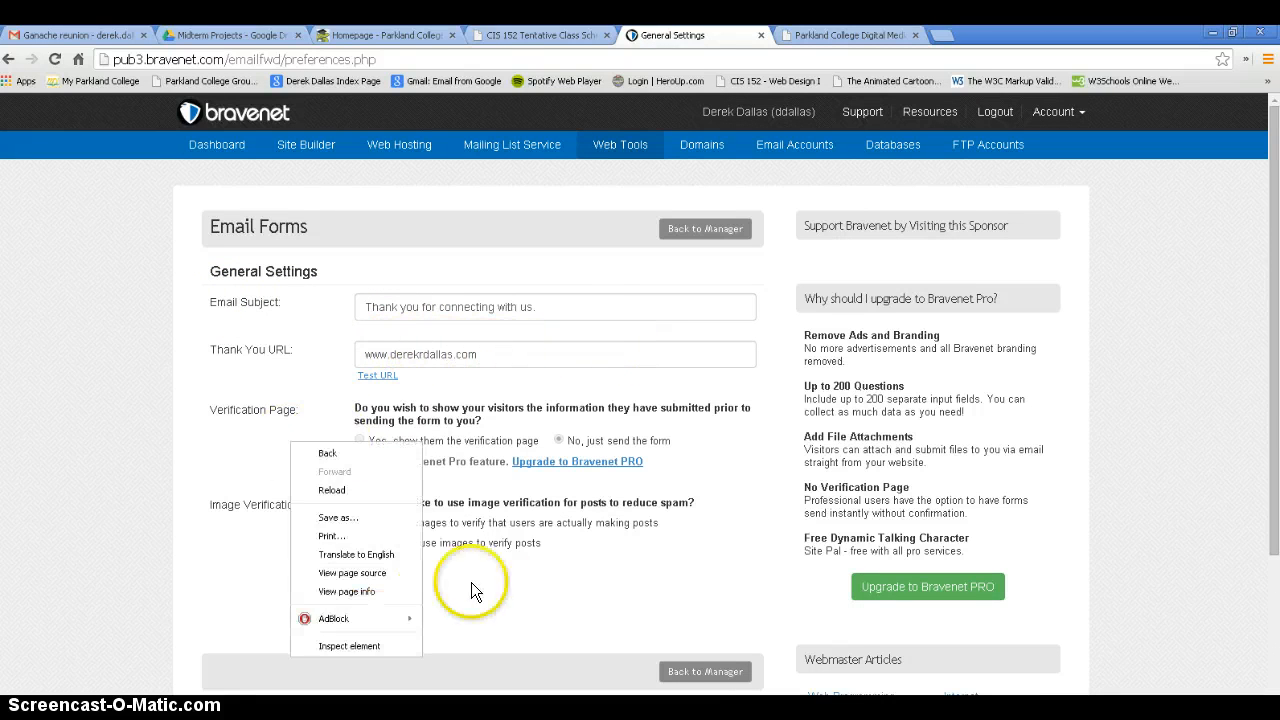
click(327, 455)
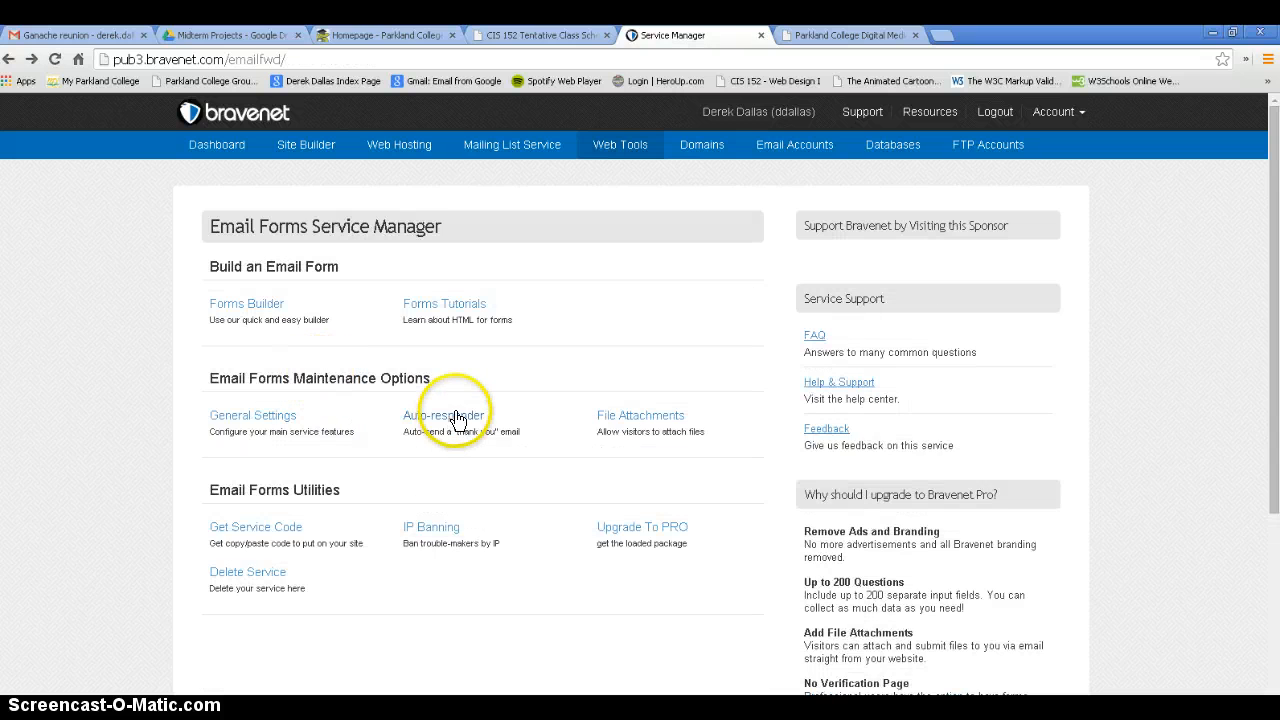
Step: Review the auto-response thank-you email's subject and body, and return to the Email Forms manager
click(450, 415)
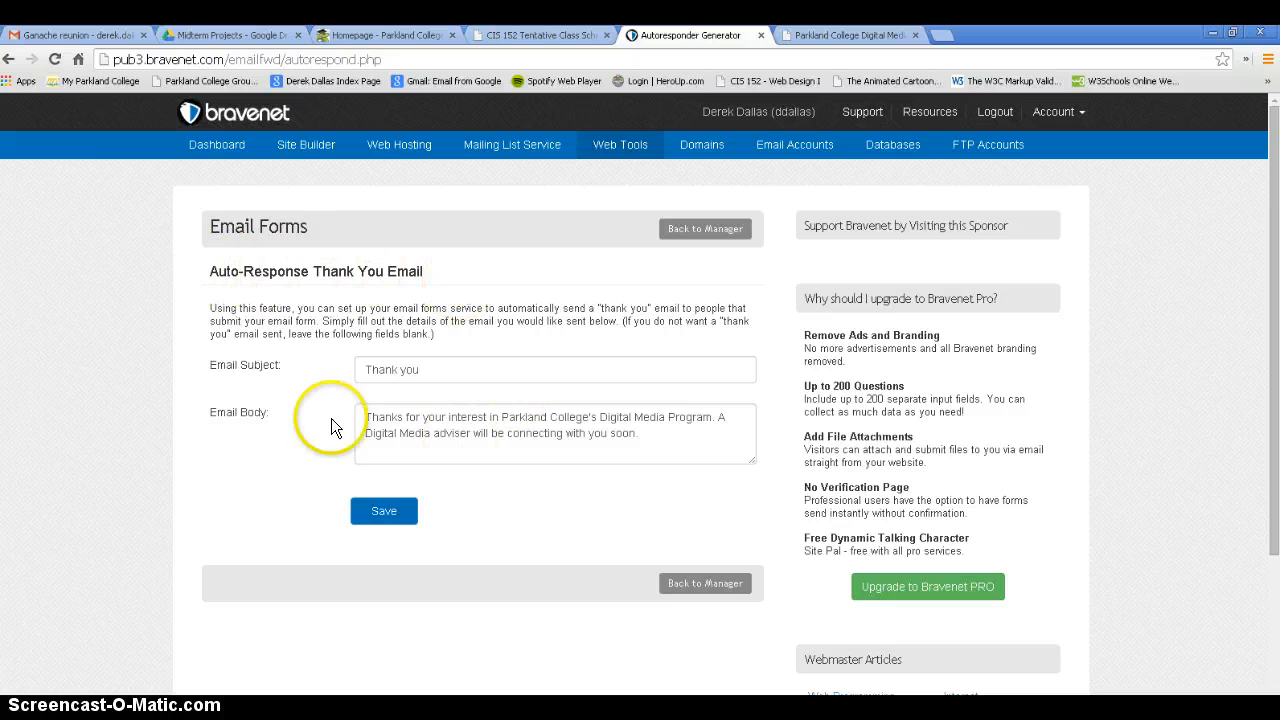
right_click(287, 489)
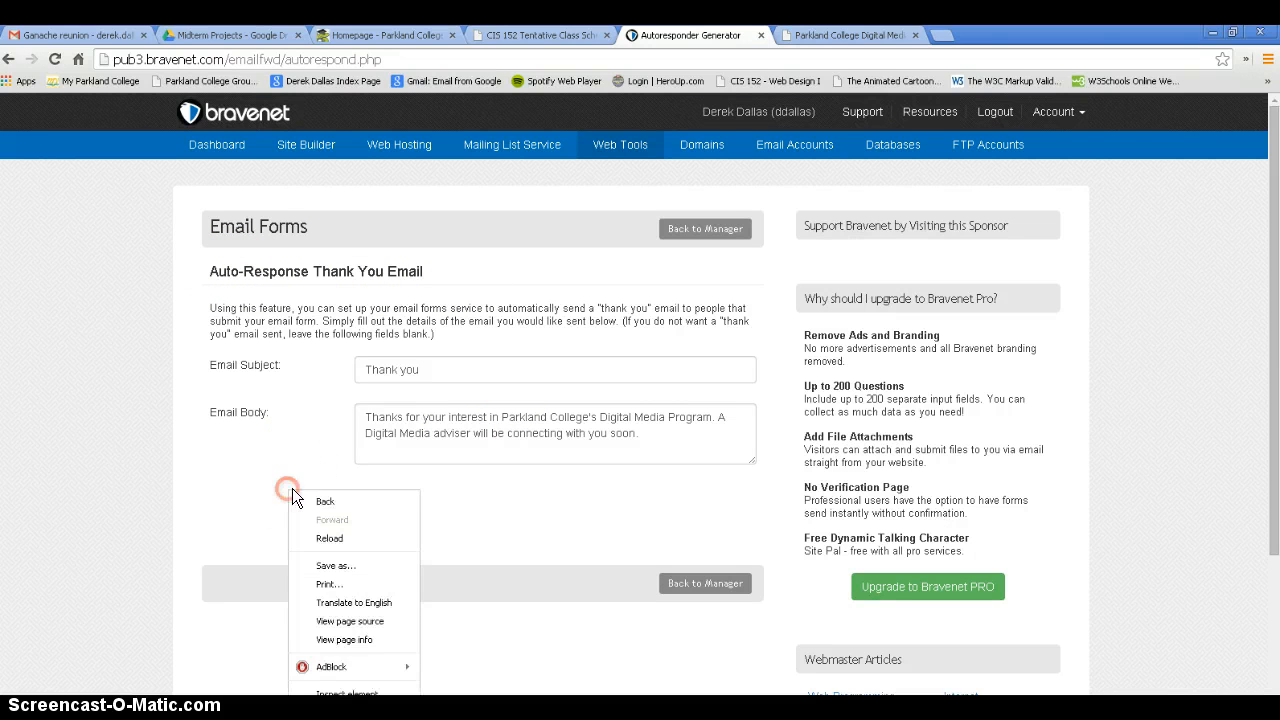
click(302, 501)
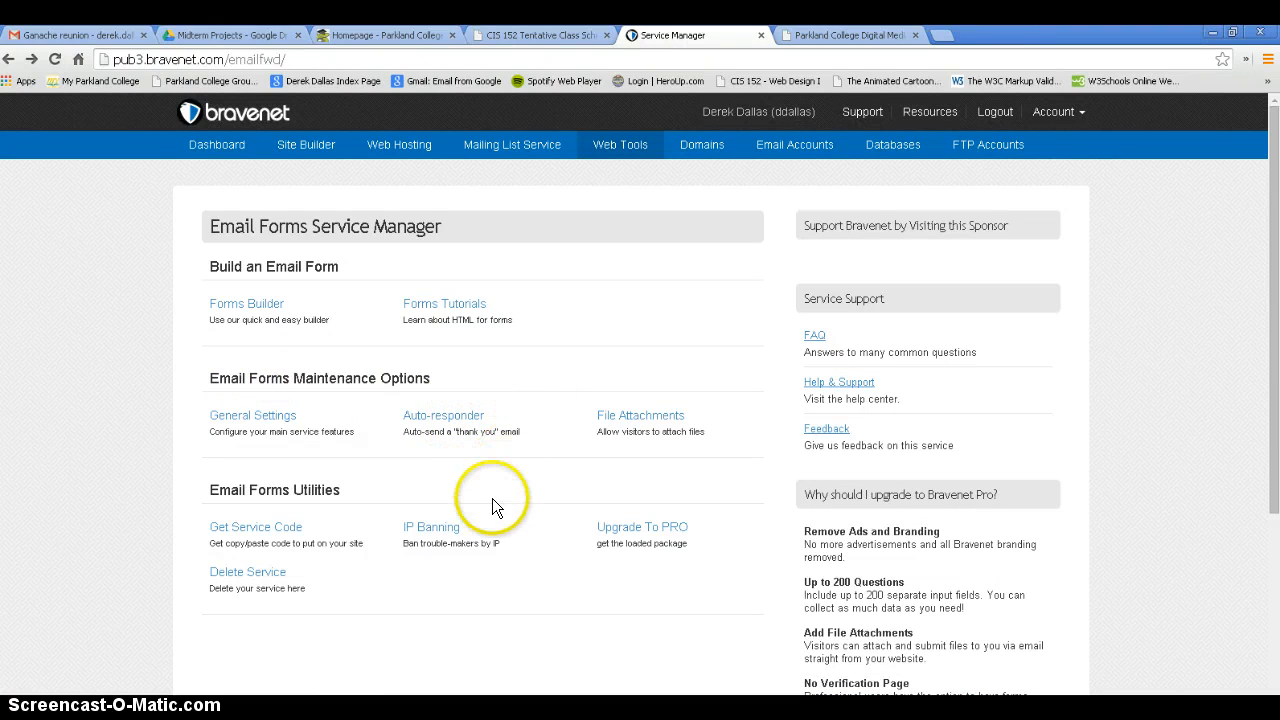
Step: Open the Forms Builder and check the Digital Media site's Connect With Us page where the form belongs
click(251, 306)
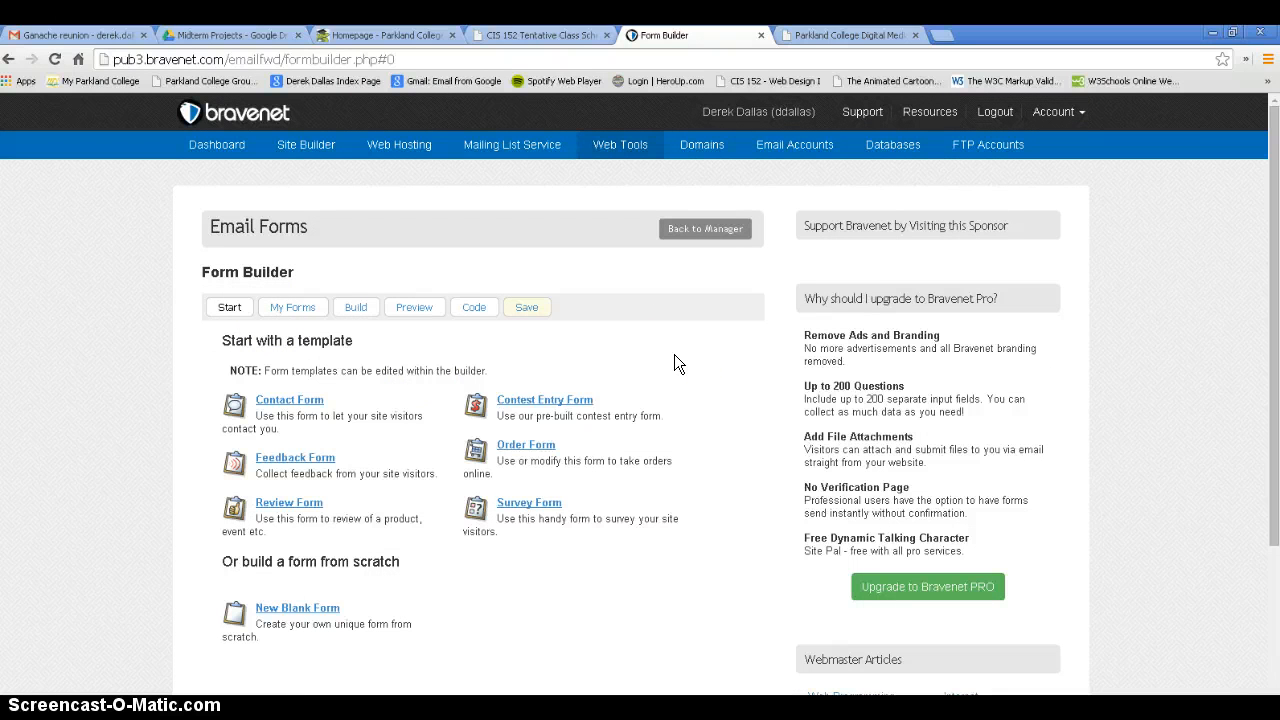
click(826, 34)
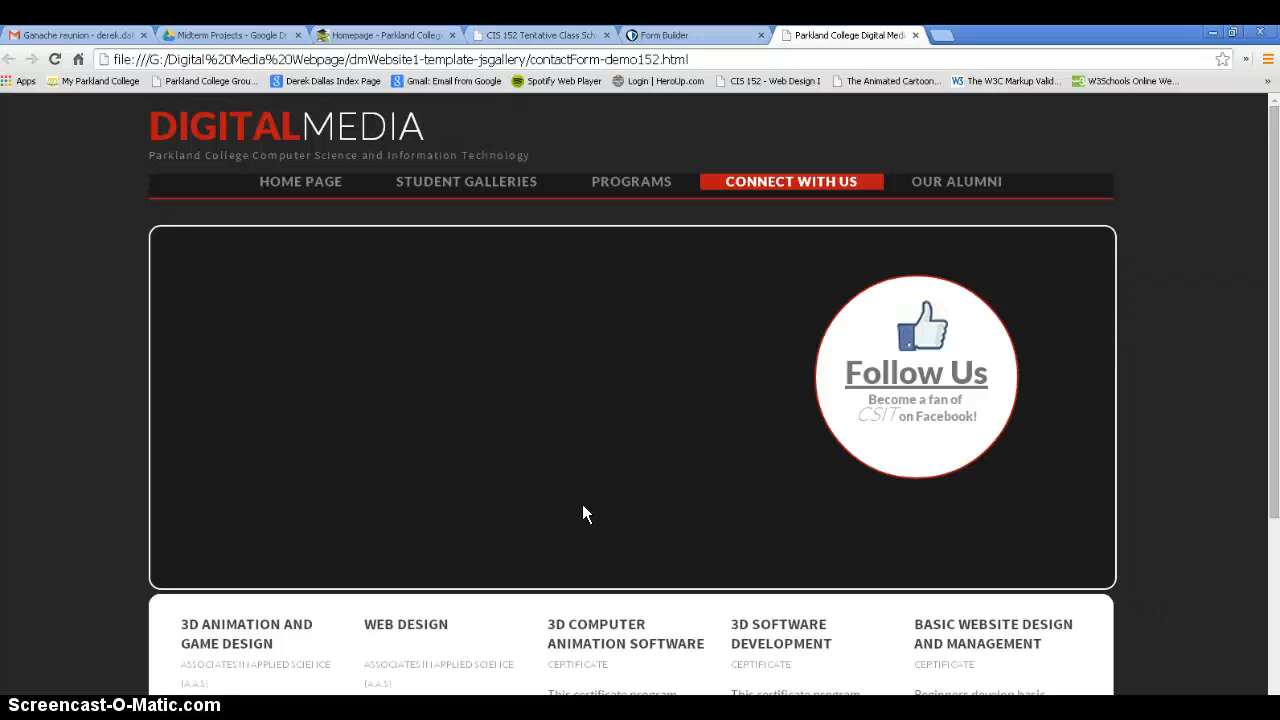
click(668, 35)
click(618, 370)
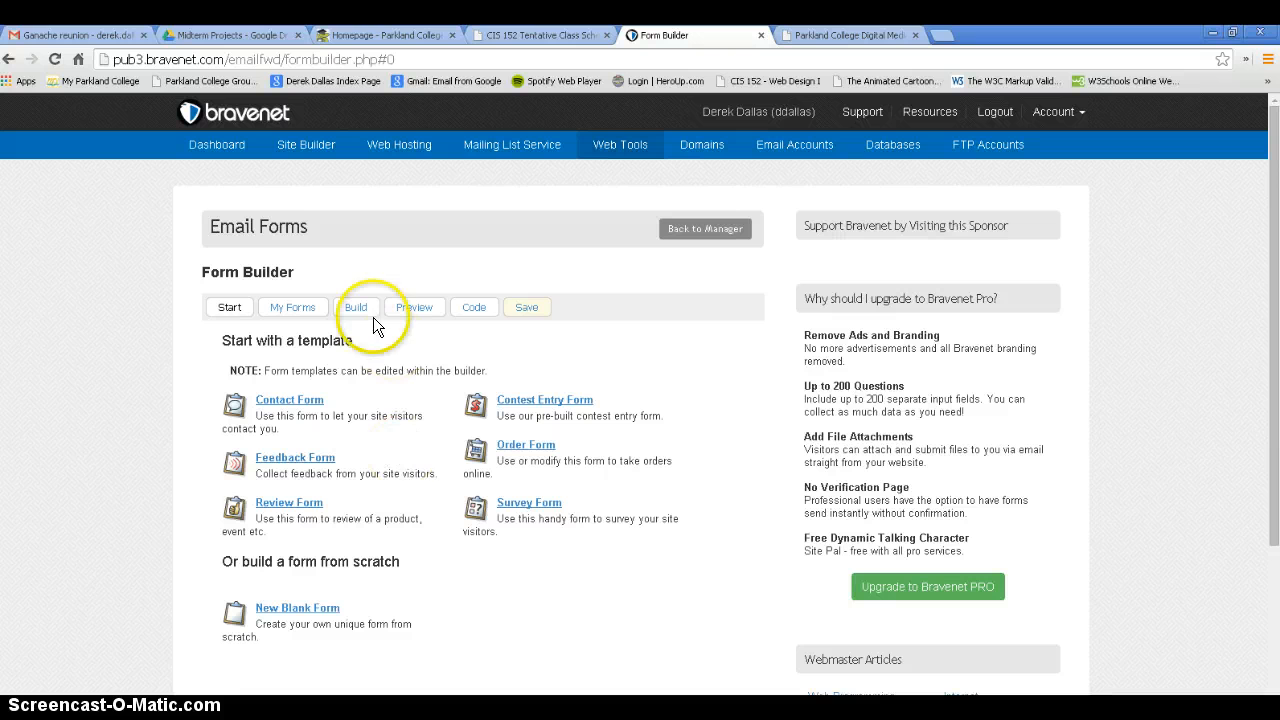
Step: Preview the saved form "We'll connect with You" from the list of existing email forms
click(290, 307)
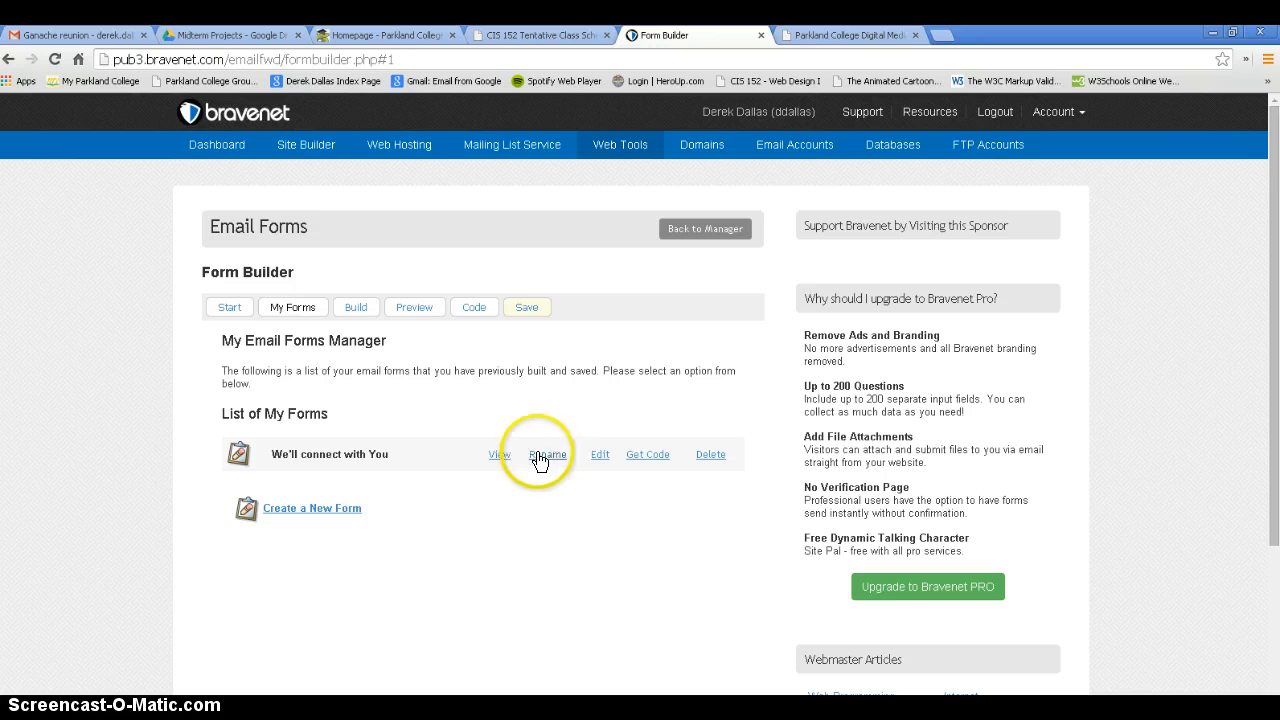
click(499, 455)
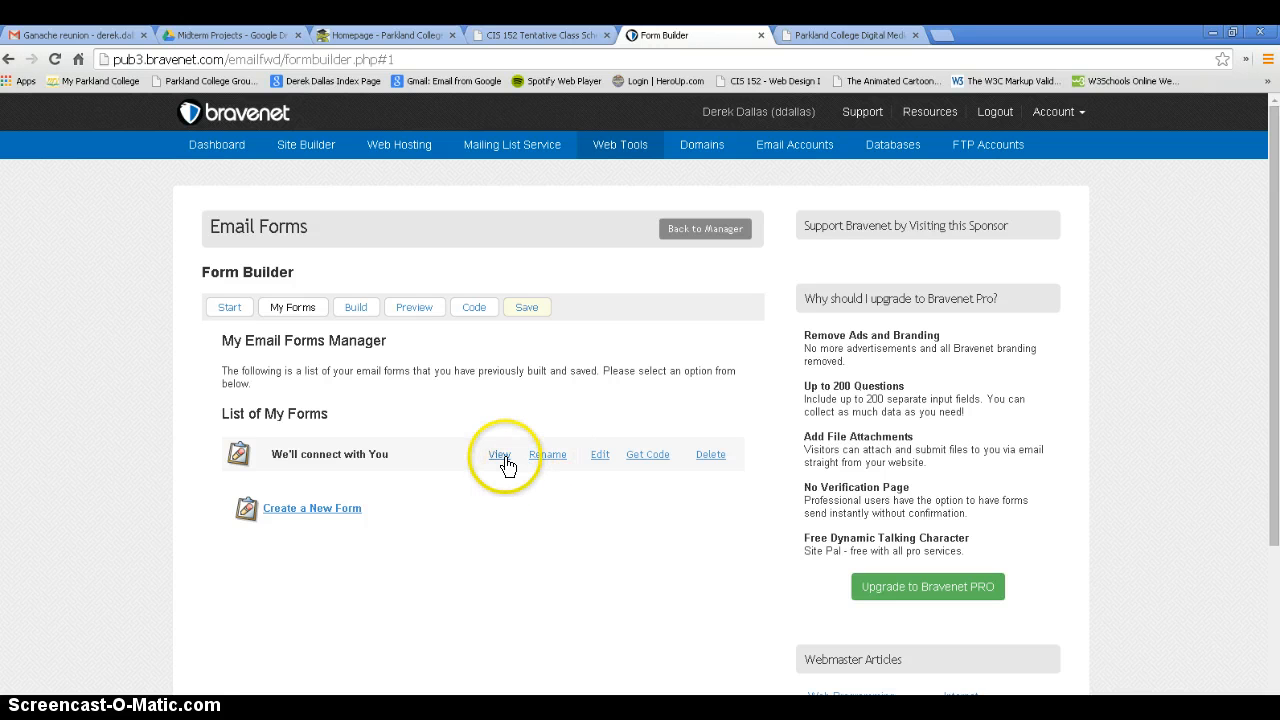
click(499, 456)
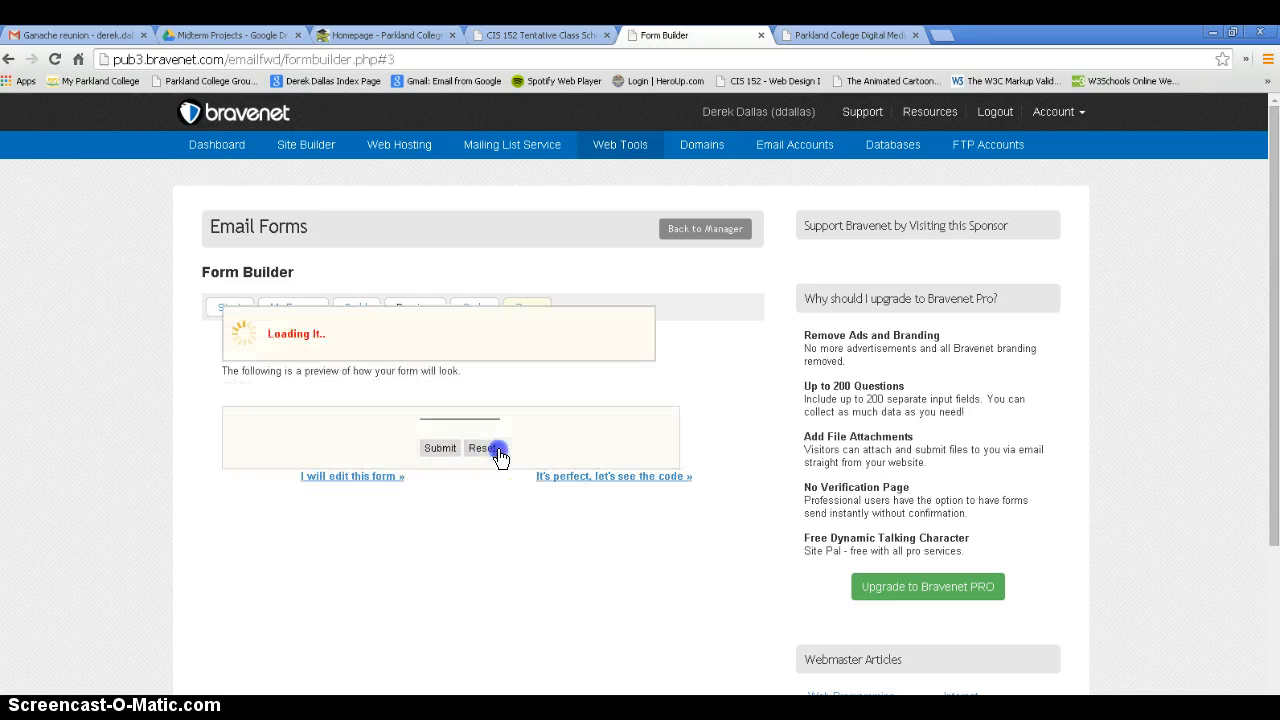
scroll(675, 484, down, 1)
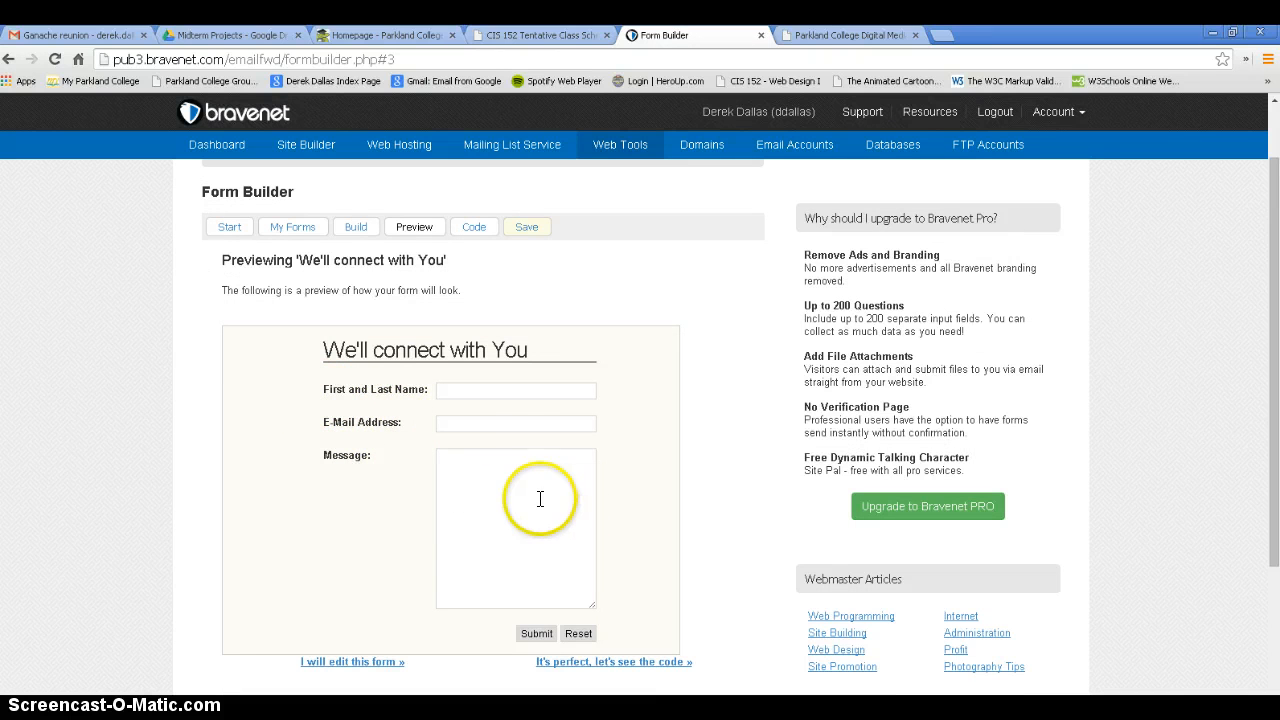
Step: Return to the list of saved email forms and start creating a new form
right_click(673, 285)
click(686, 296)
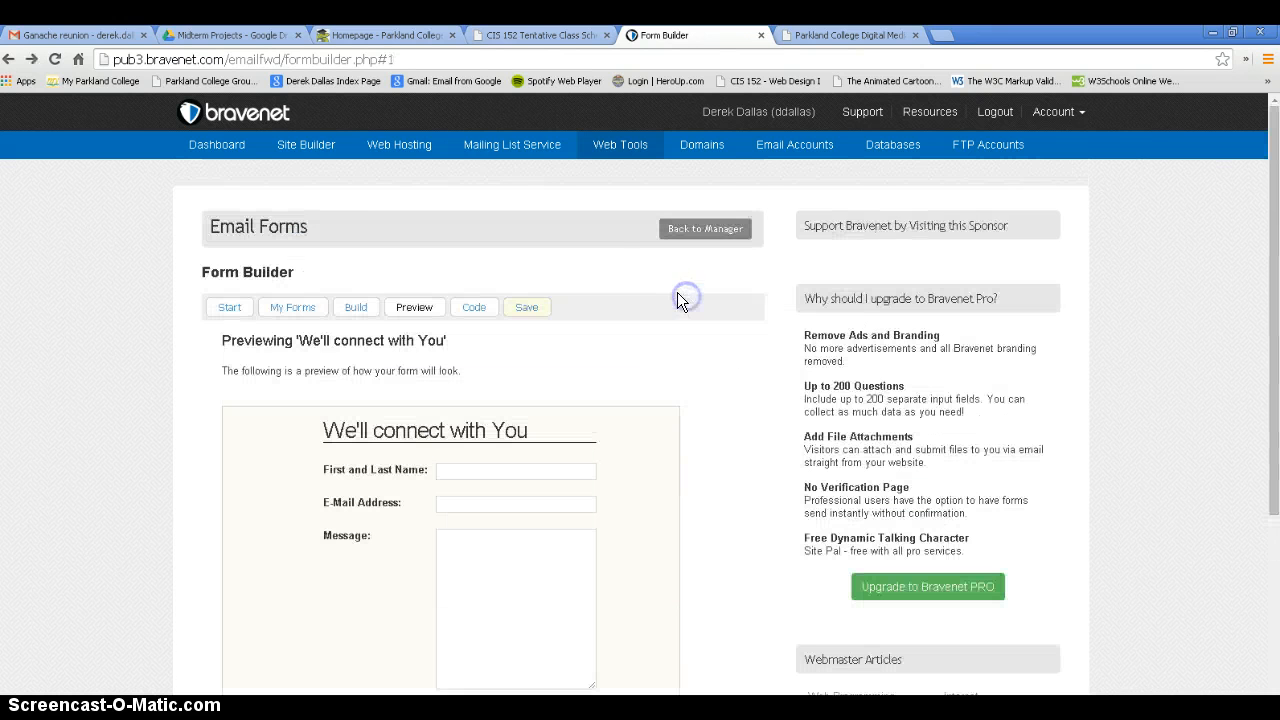
right_click(573, 363)
click(597, 371)
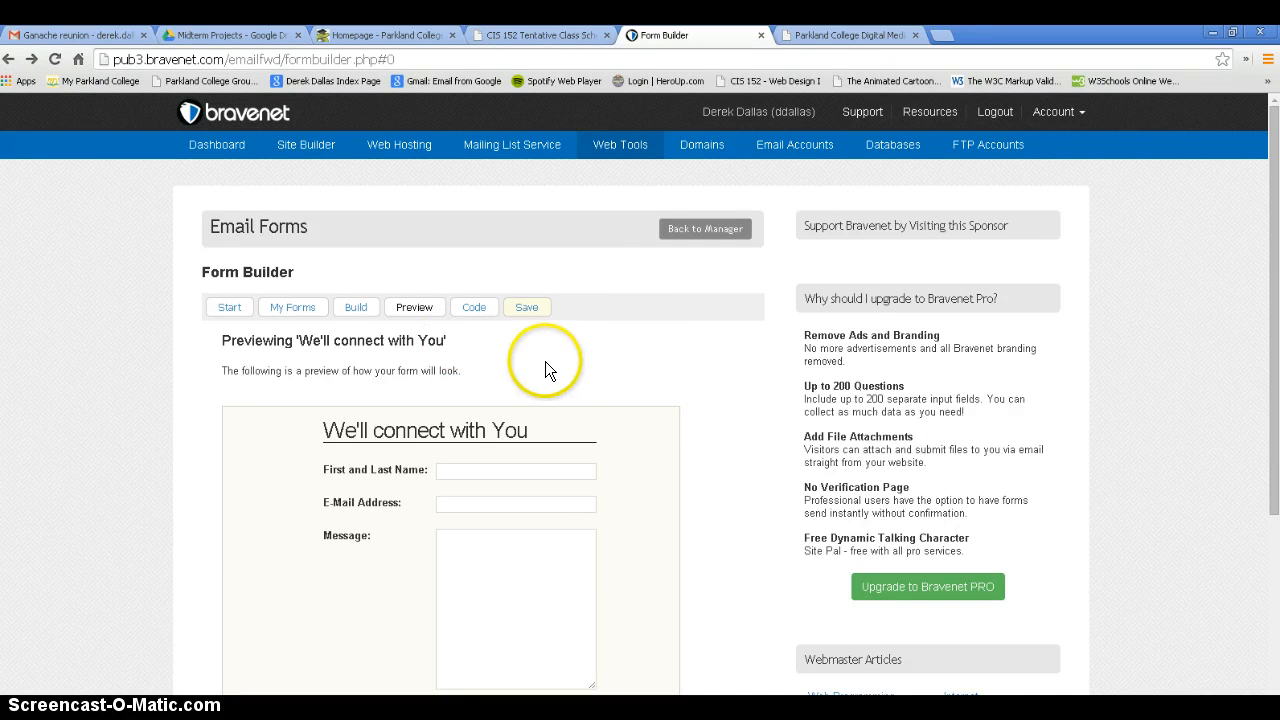
click(288, 306)
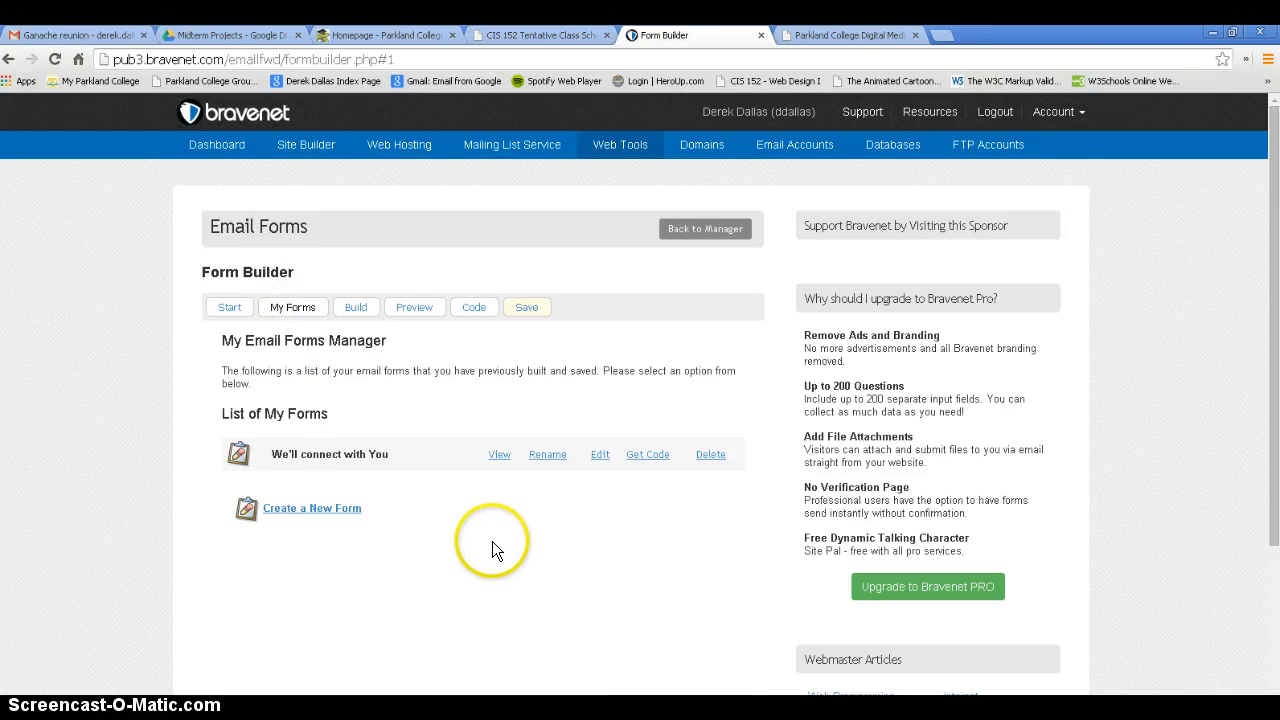
scroll(492, 541, down, 1)
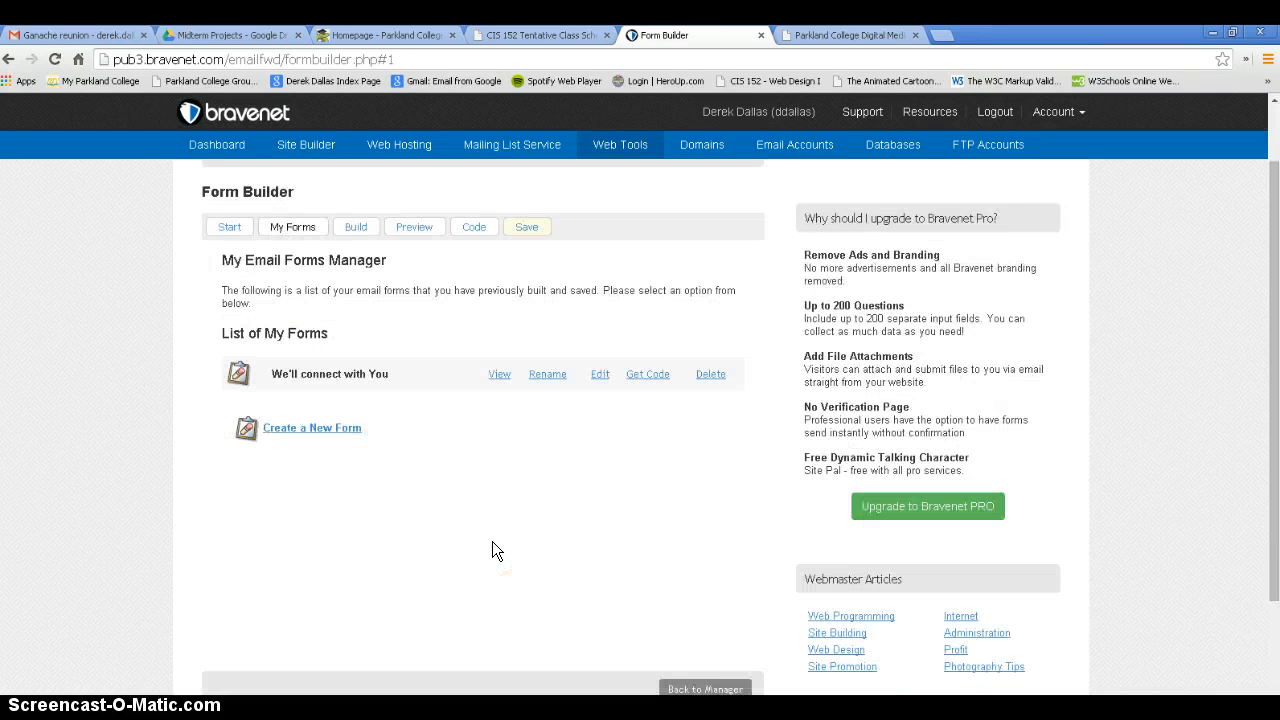
click(525, 533)
scroll(524, 533, up, 1)
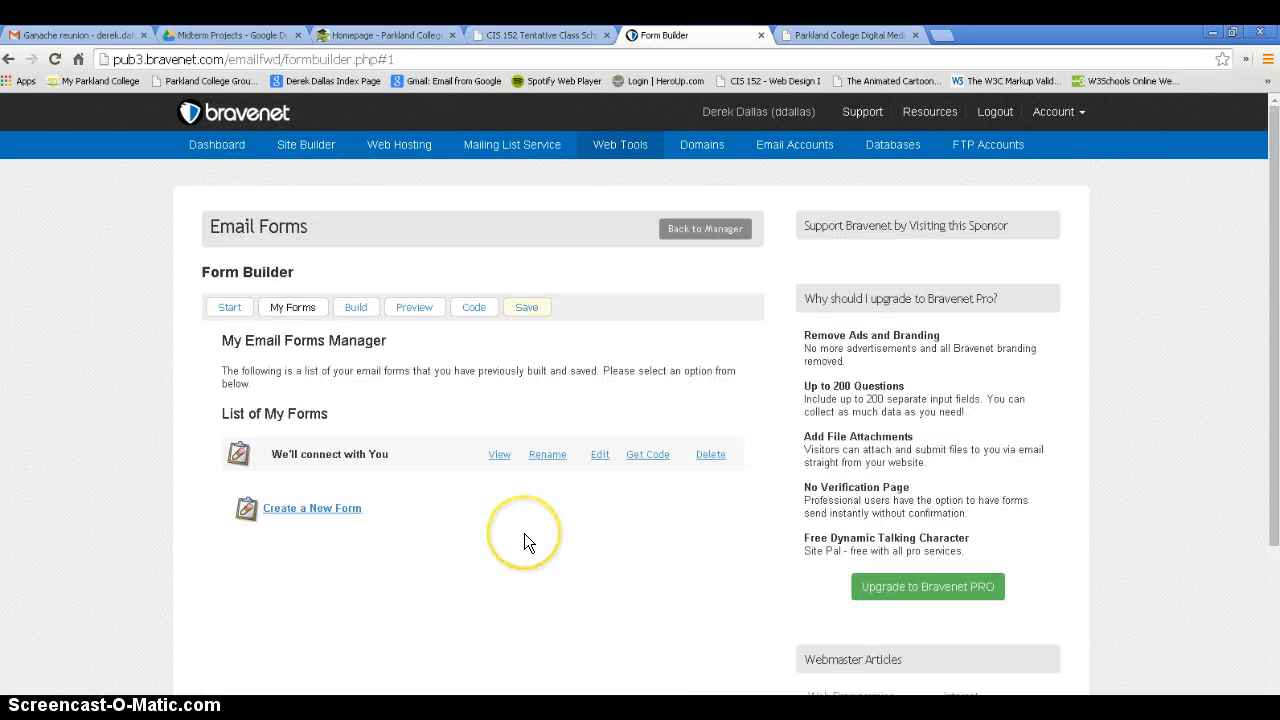
click(318, 517)
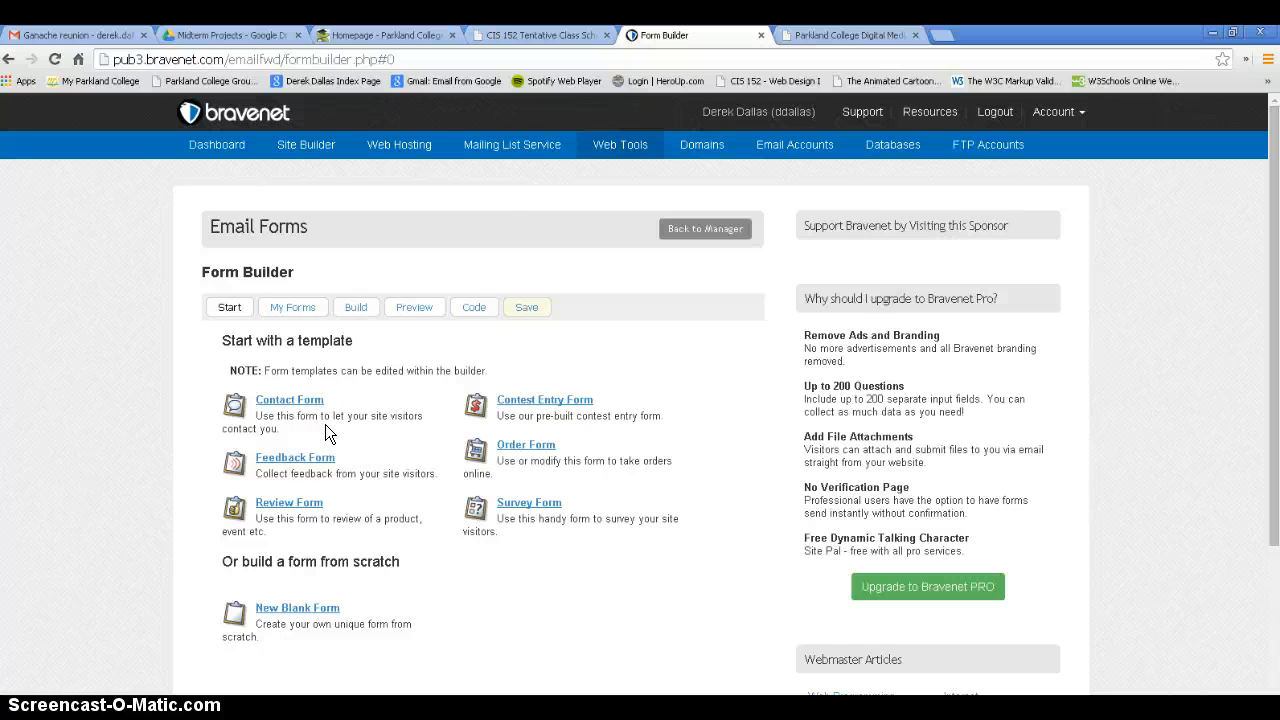
drag(252, 416, 381, 436)
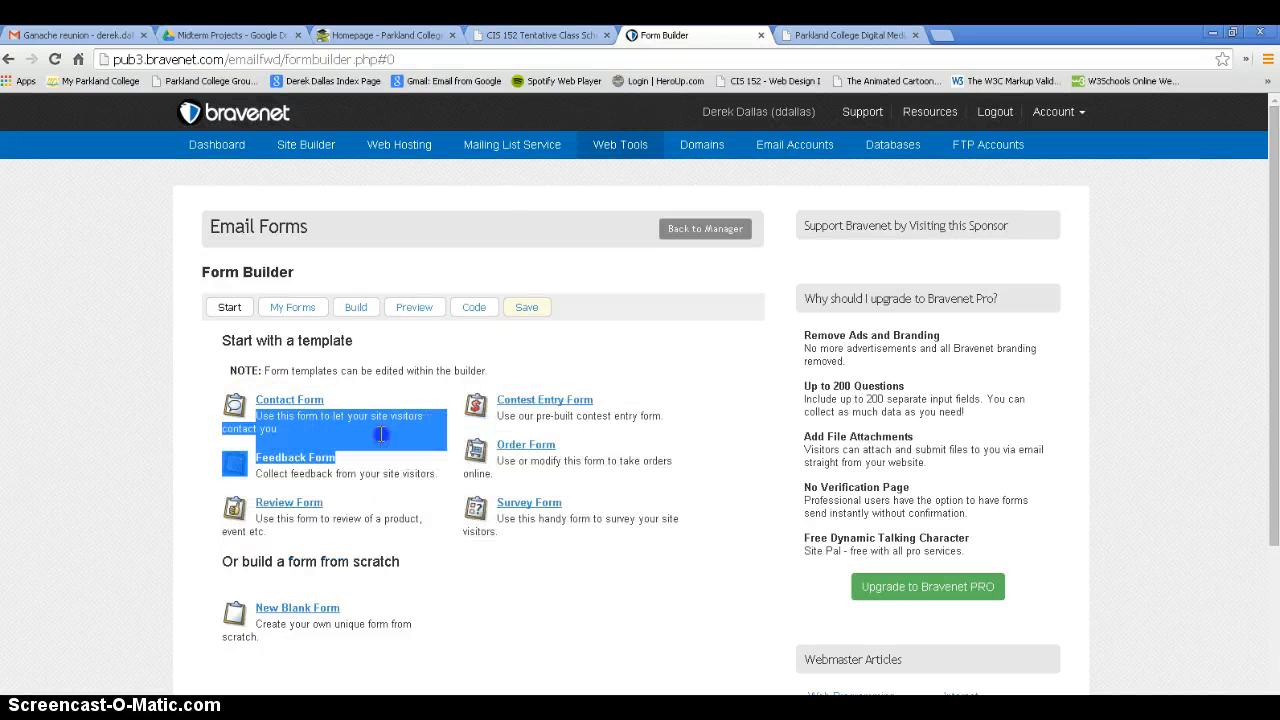
click(350, 397)
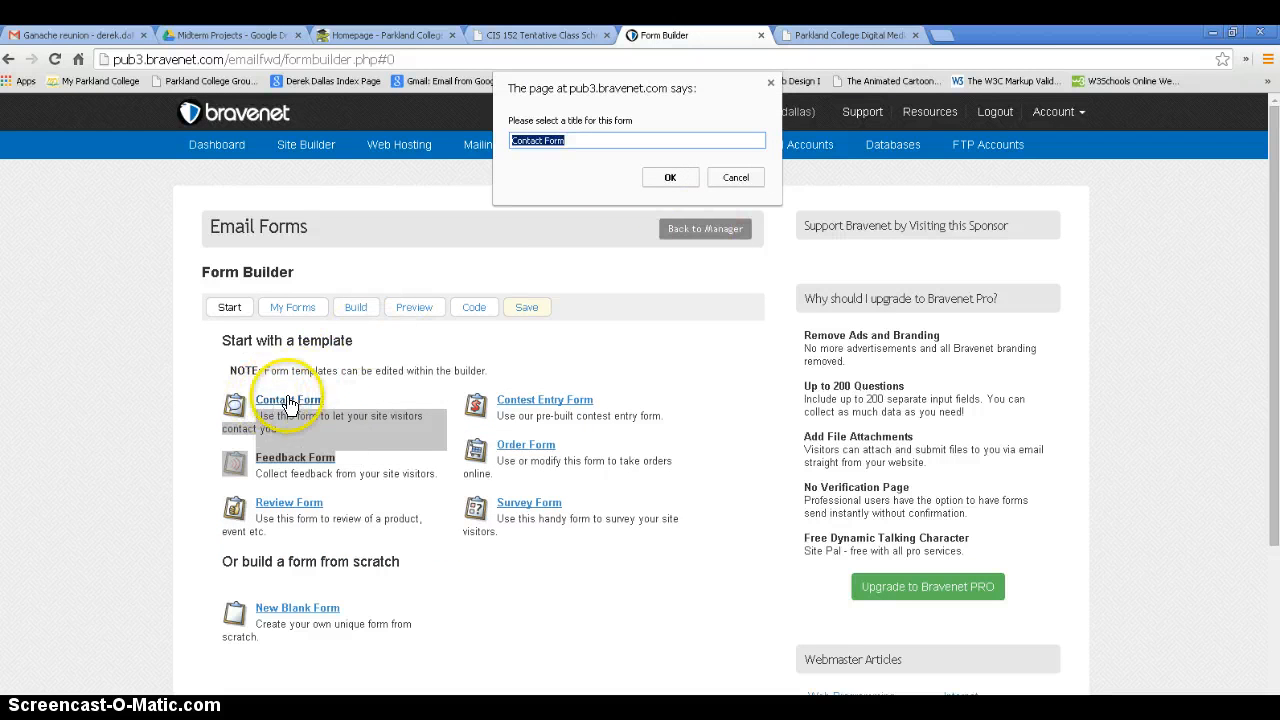
click(748, 180)
click(370, 393)
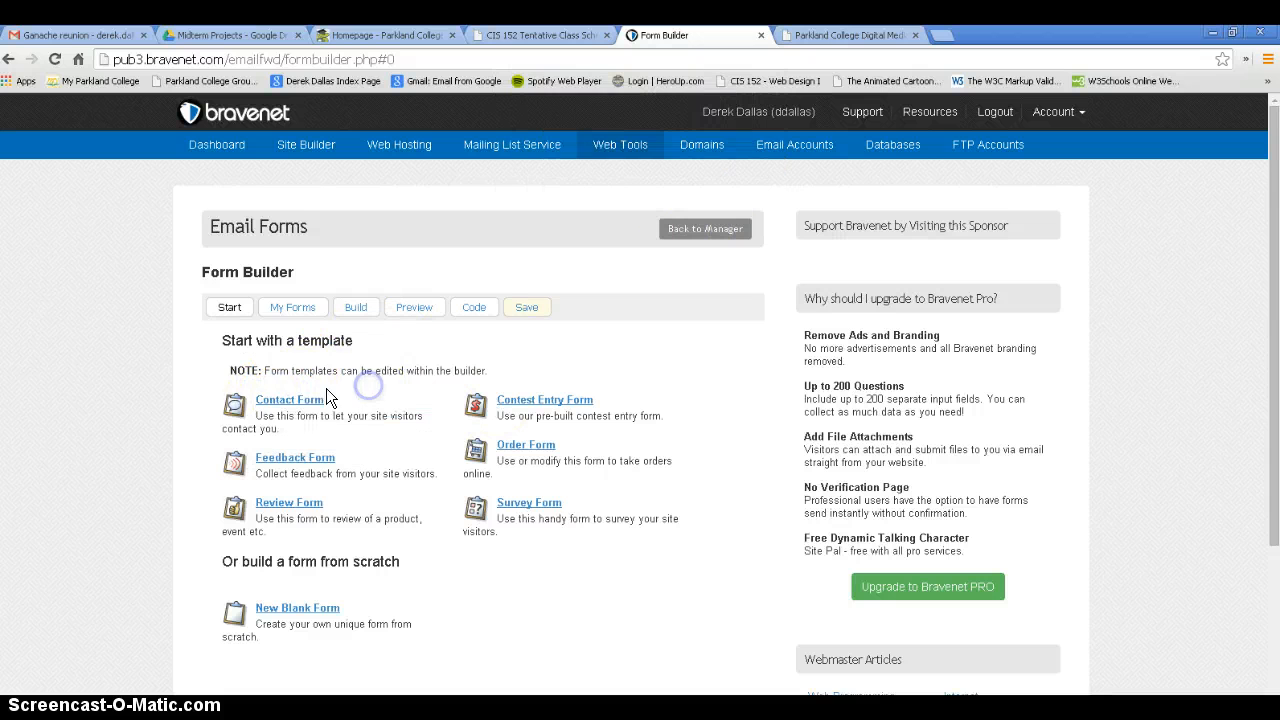
Step: Create a form from the Contact Form template with the title "contact me"
click(287, 399)
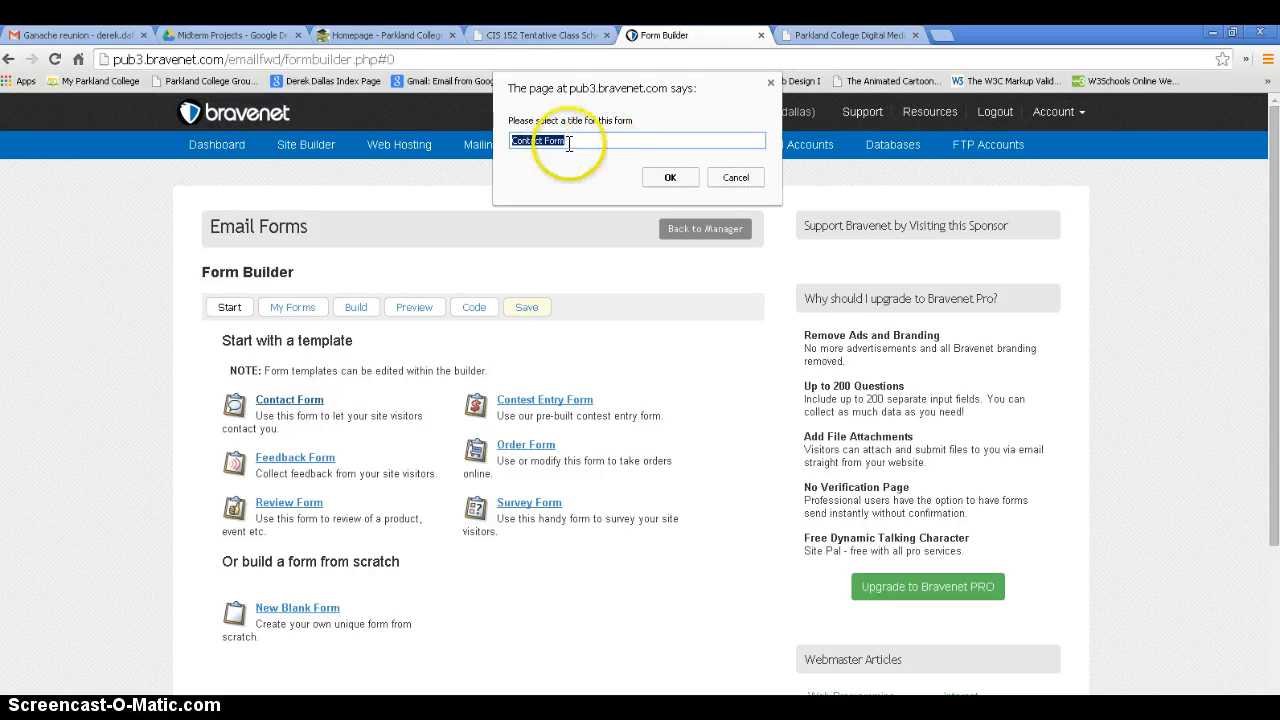
drag(578, 140, 514, 140)
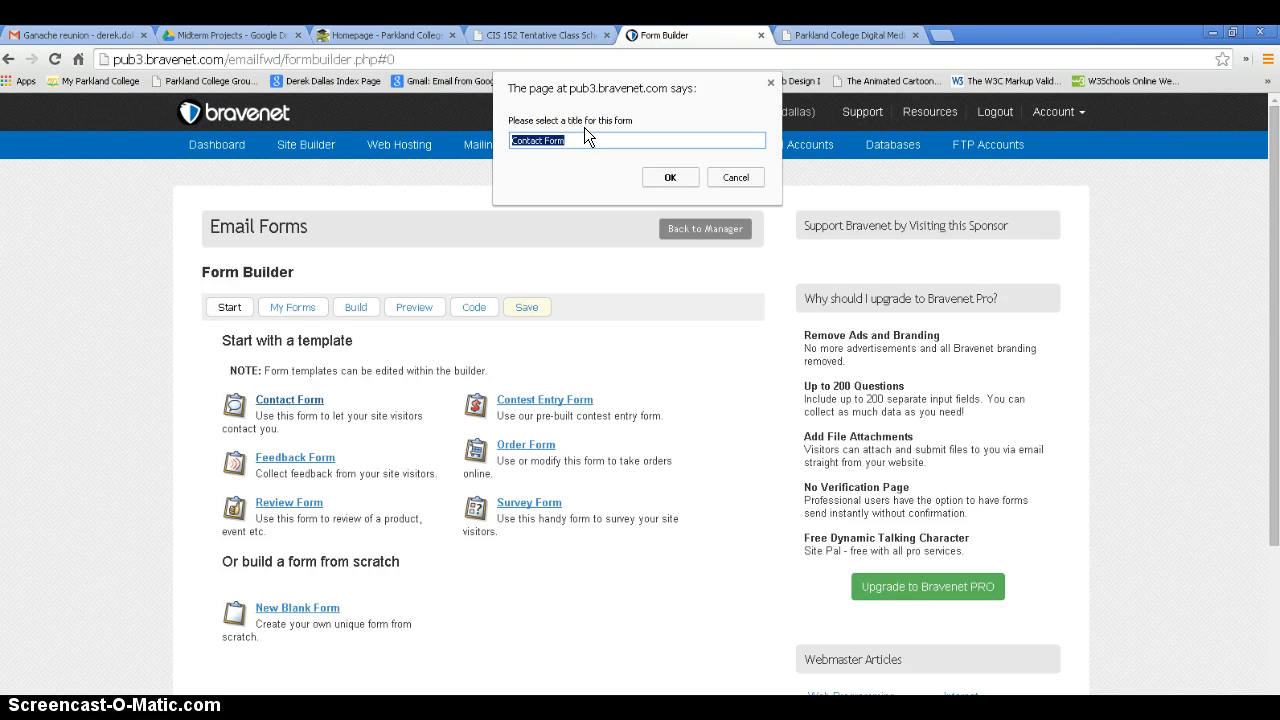
text(connect)
key(BackSpace)
key(BackSpace)
key(BackSpace)
key(BackSpace)
key(BackSpace)
key(BackSpace)
key(BackSpace)
text(contact)
click(557, 221)
click(574, 142)
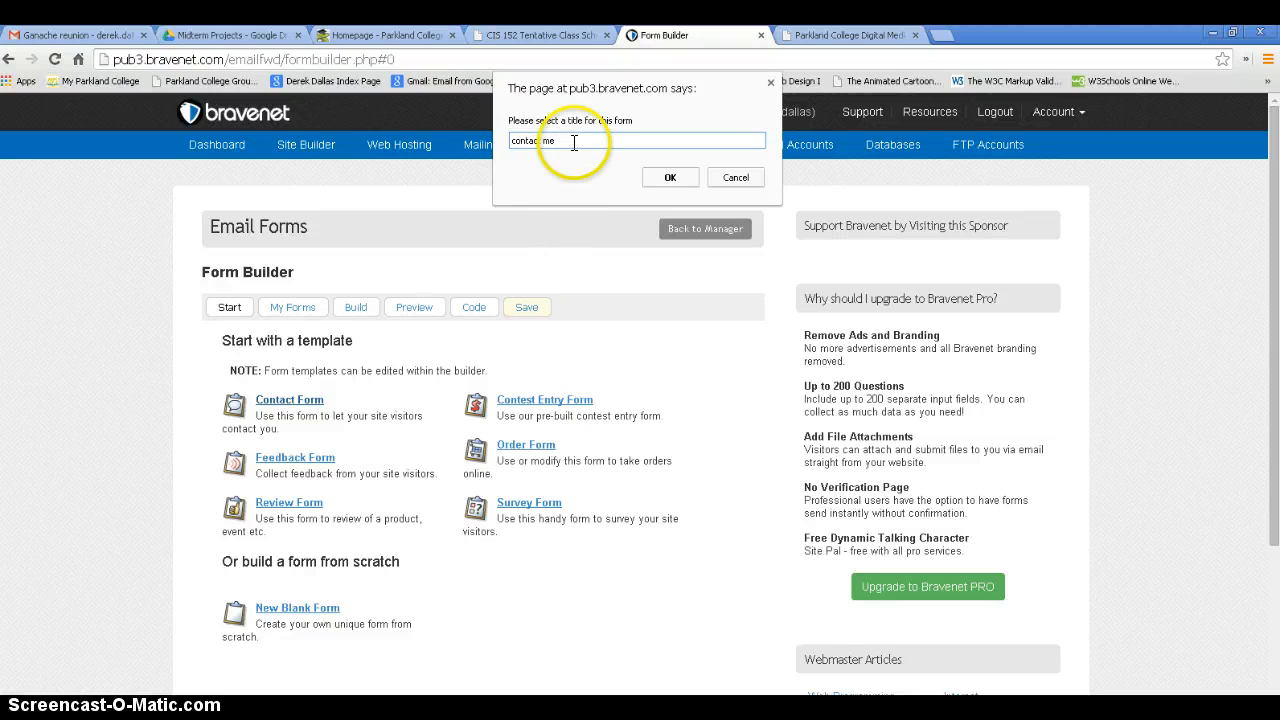
click(670, 177)
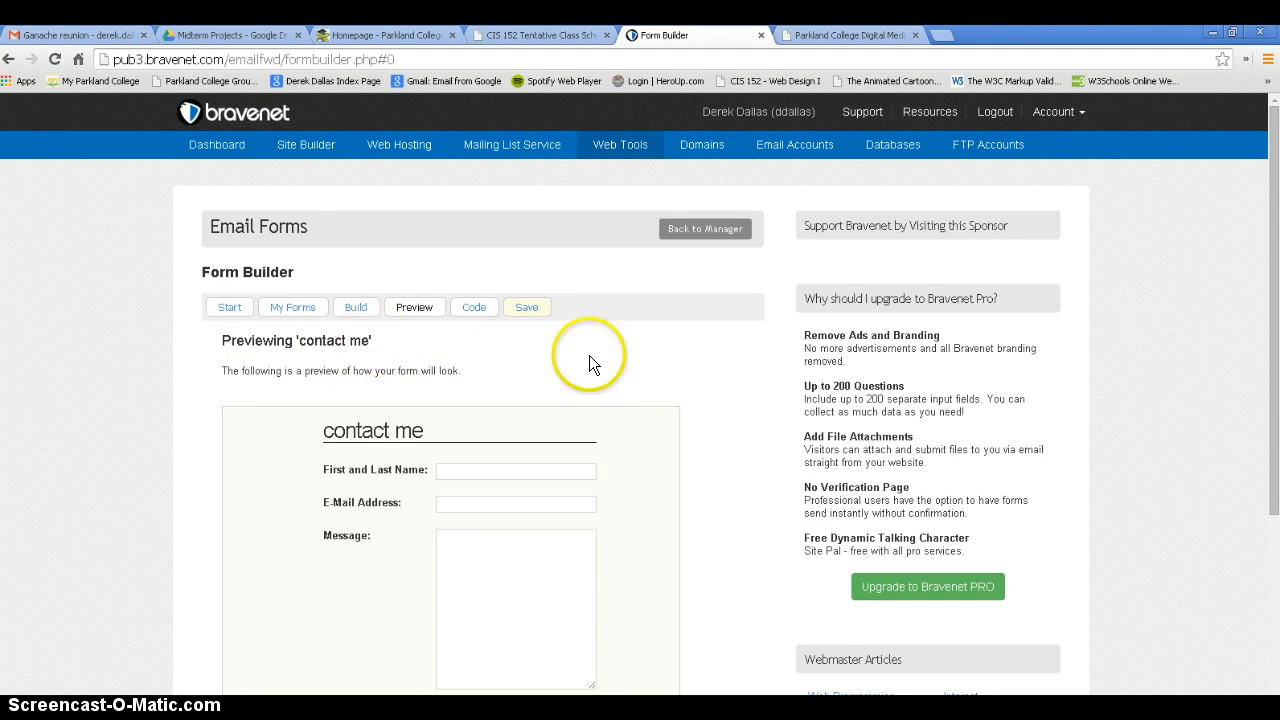
Step: Check the preview of the "contact me" form and open its question list for editing
scroll(638, 364, down, 1)
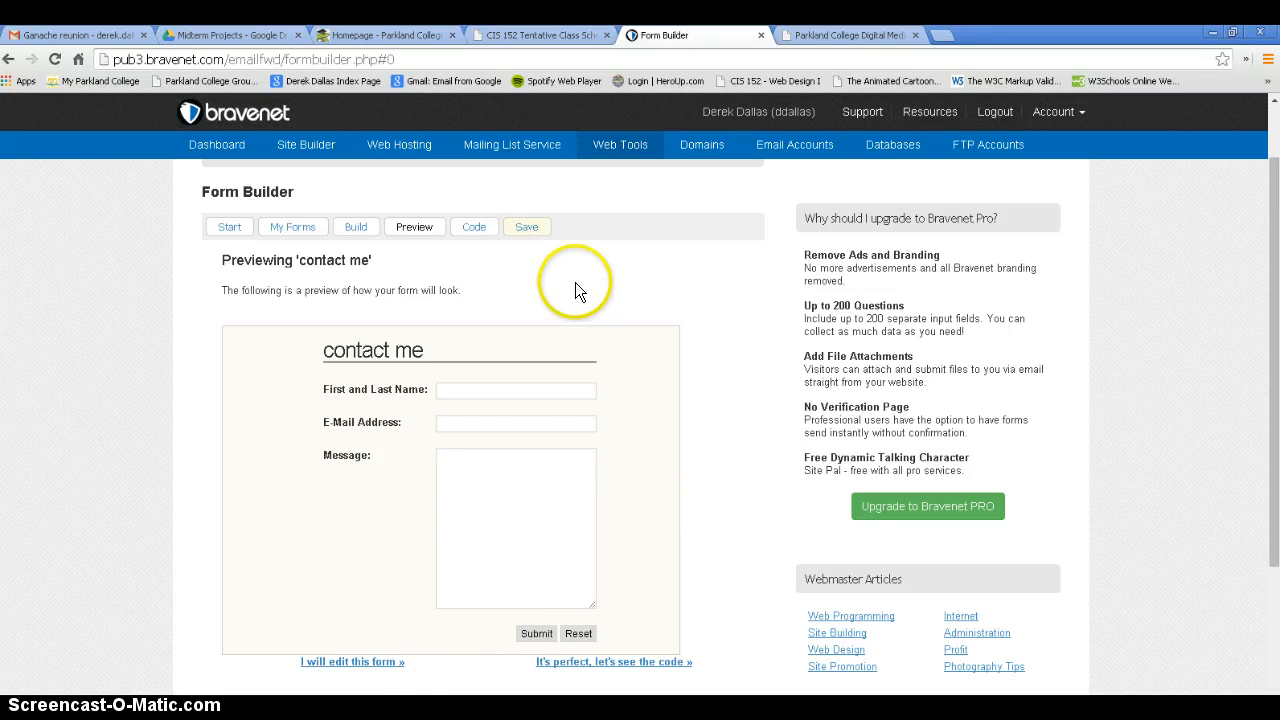
click(358, 662)
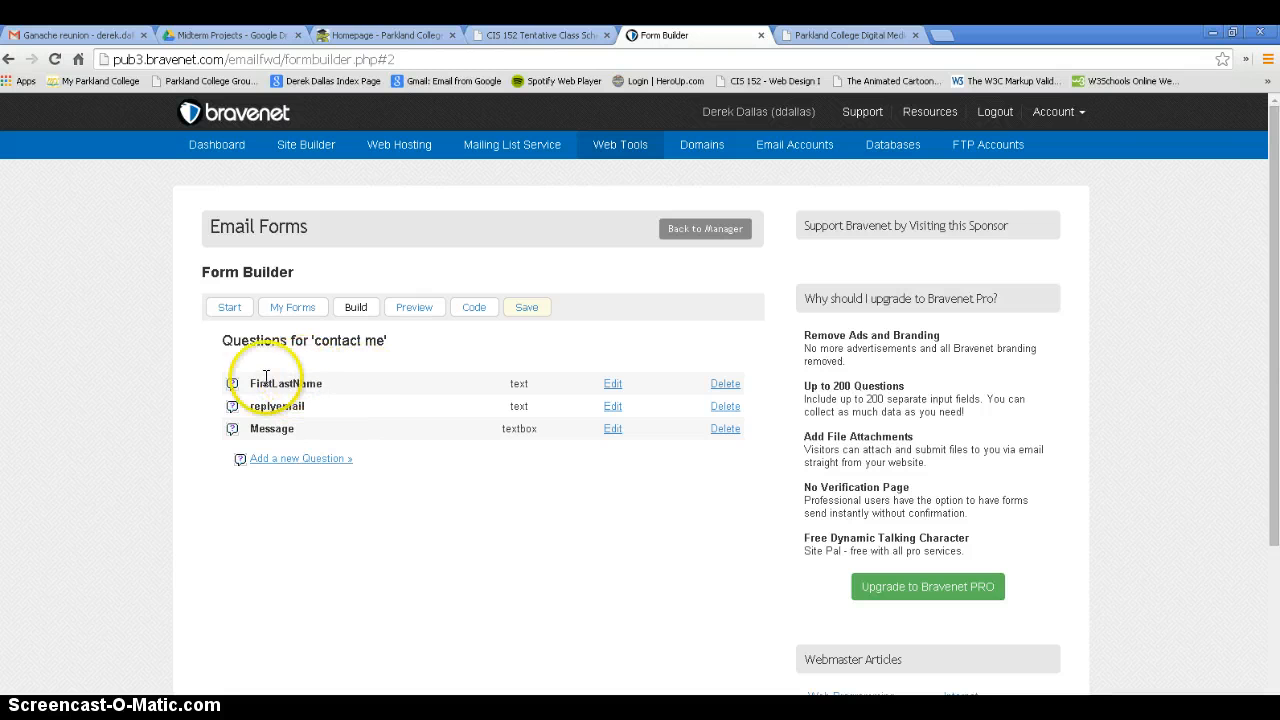
drag(240, 383, 338, 382)
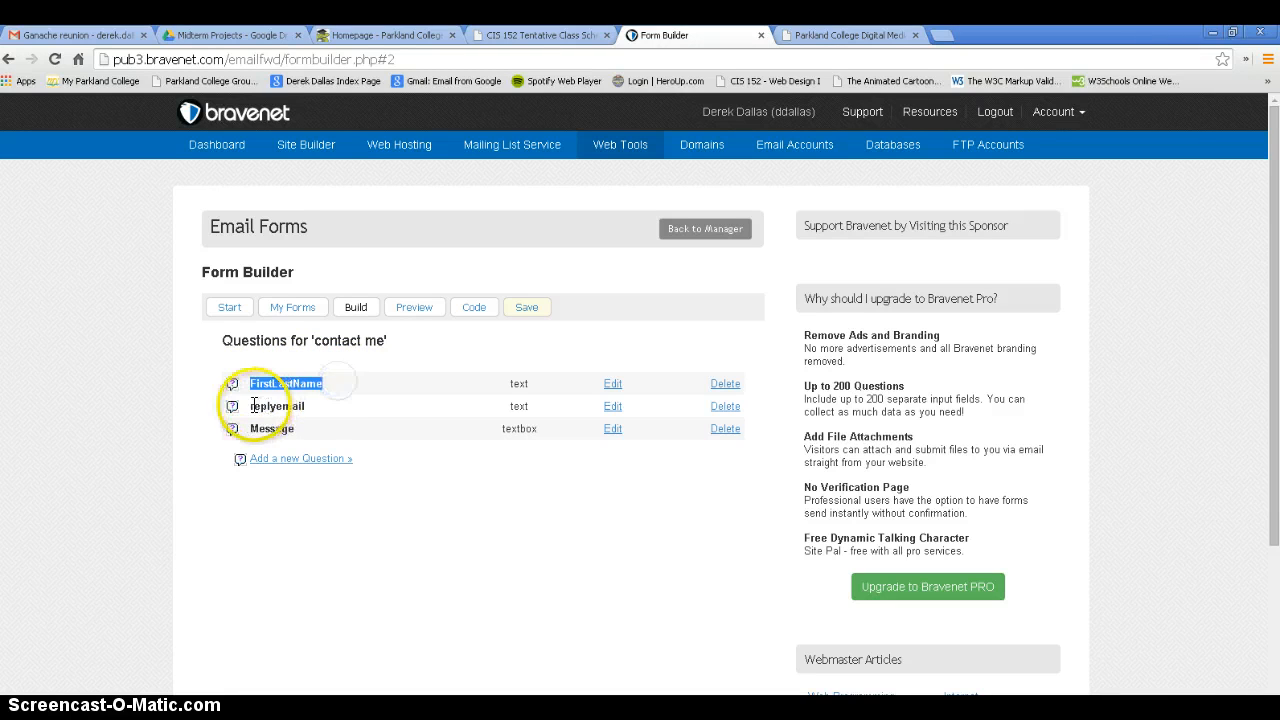
double_click(518, 383)
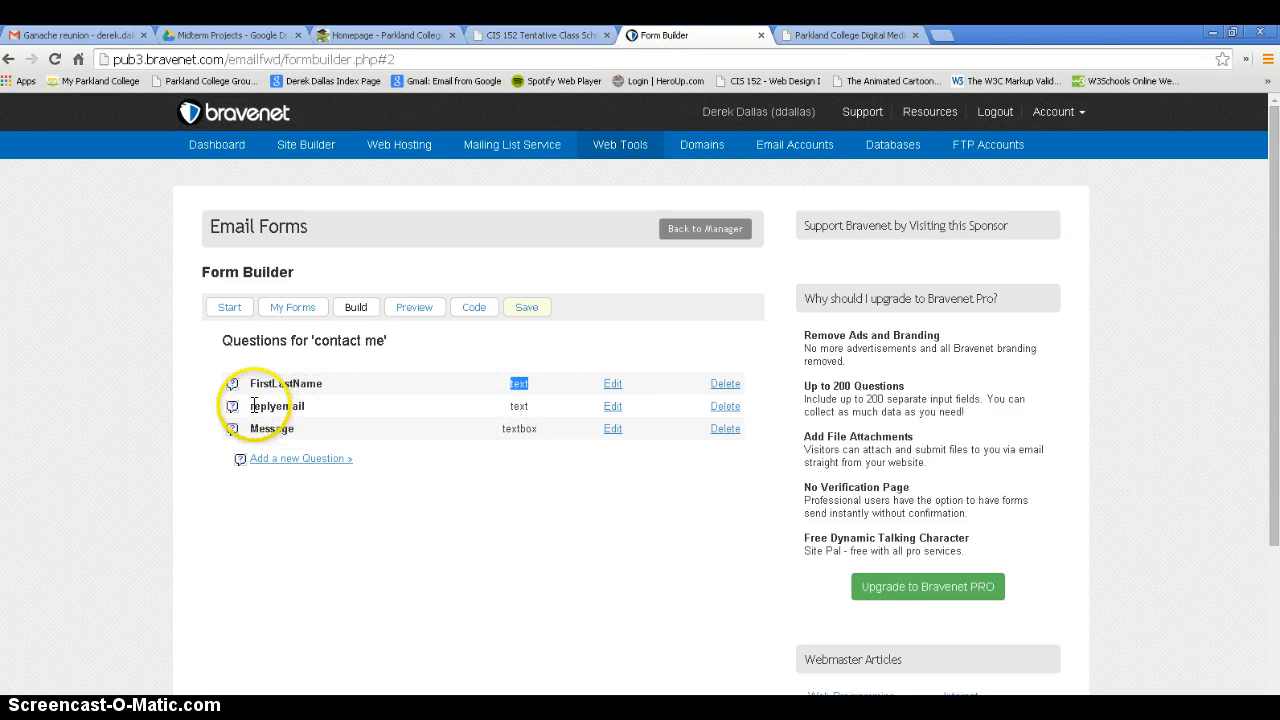
drag(255, 407, 320, 412)
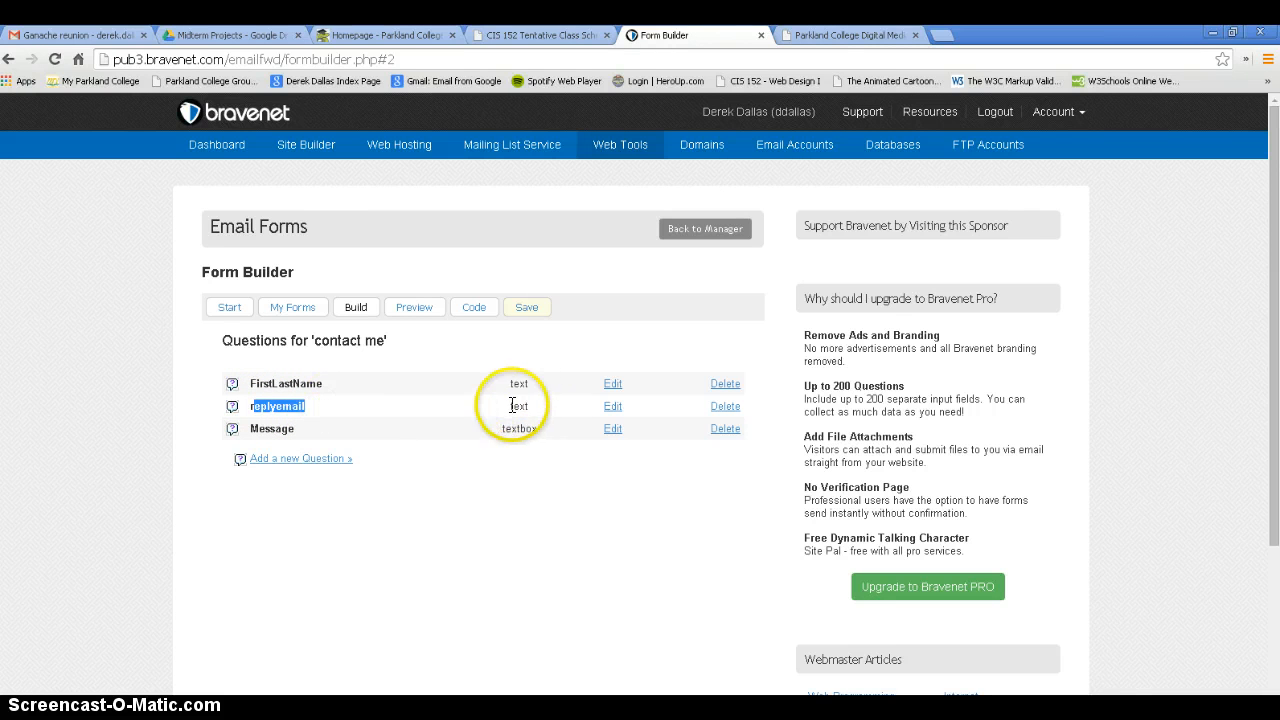
click(560, 430)
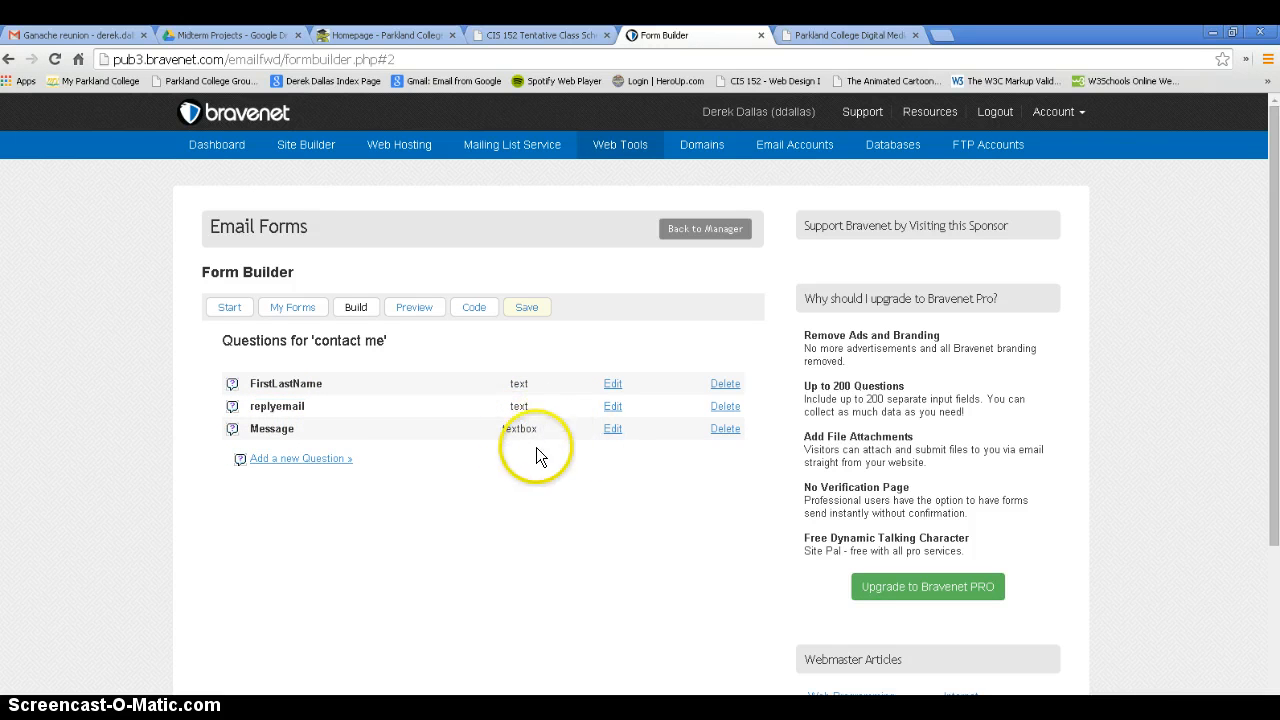
Step: Start a new question for the "contact me" form and enter "Phone Number" as the question text
click(308, 459)
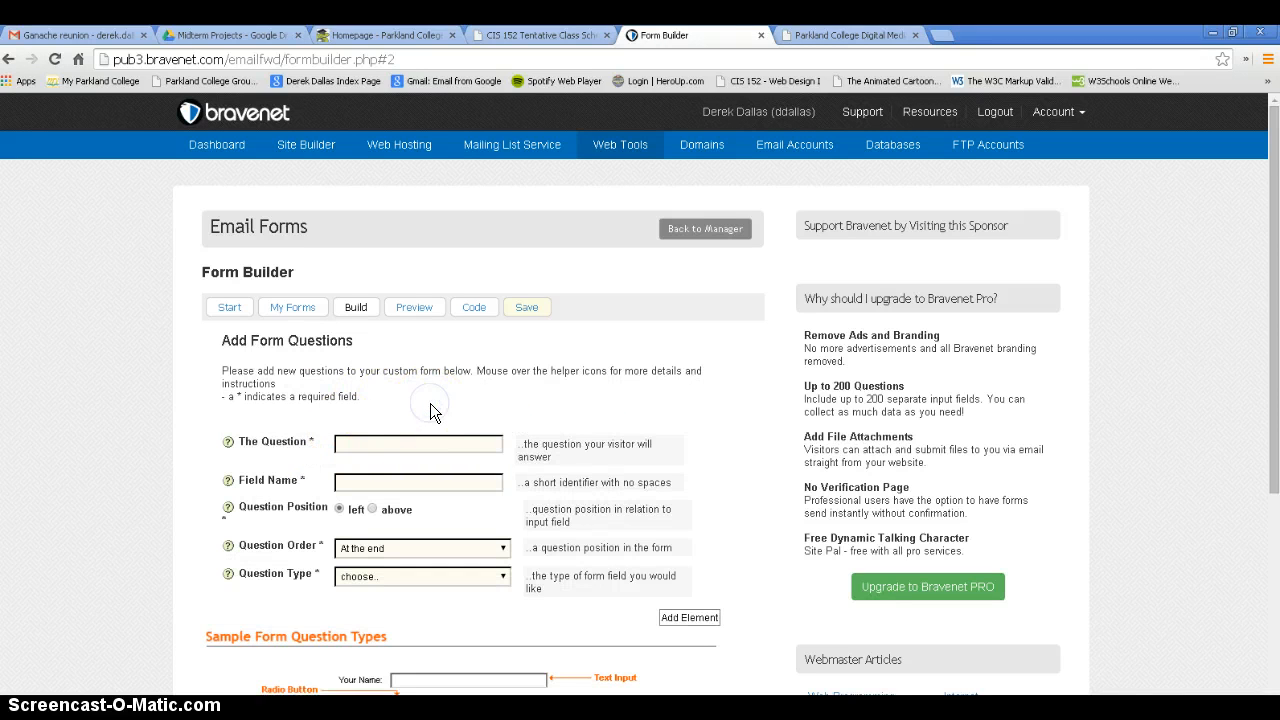
click(347, 443)
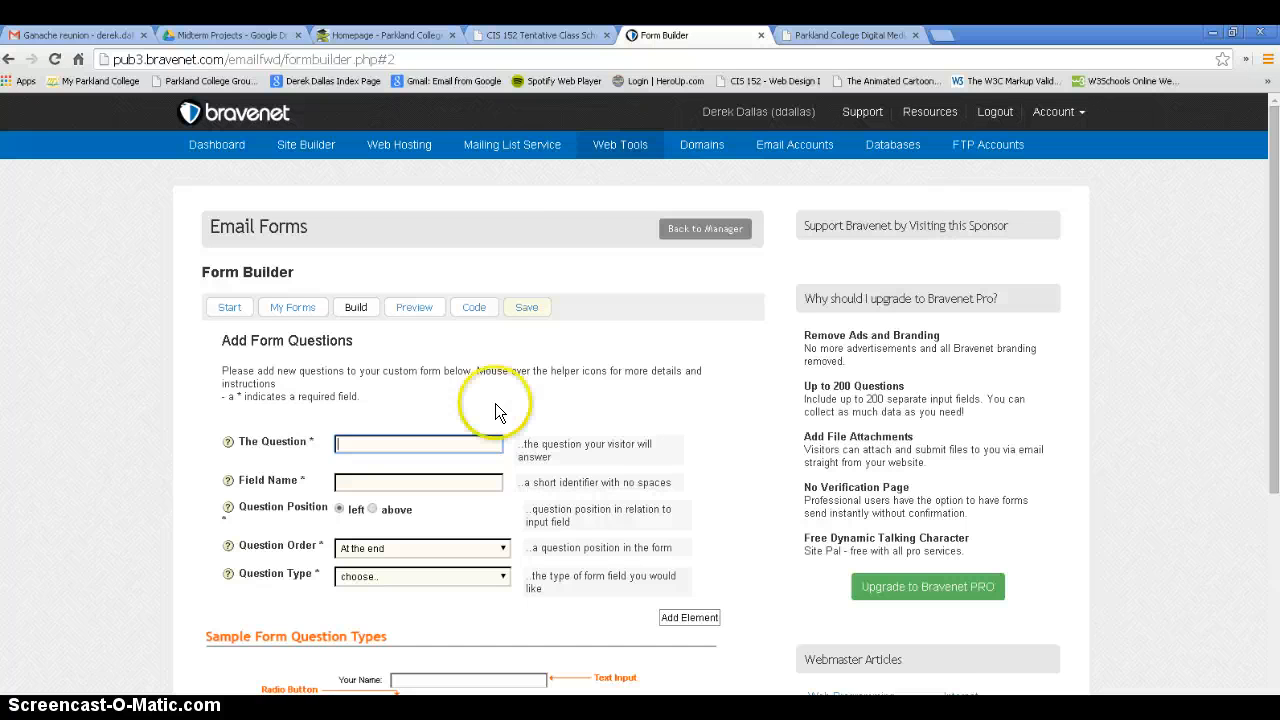
scroll(490, 403, down, 1)
scroll(480, 467, up, 1)
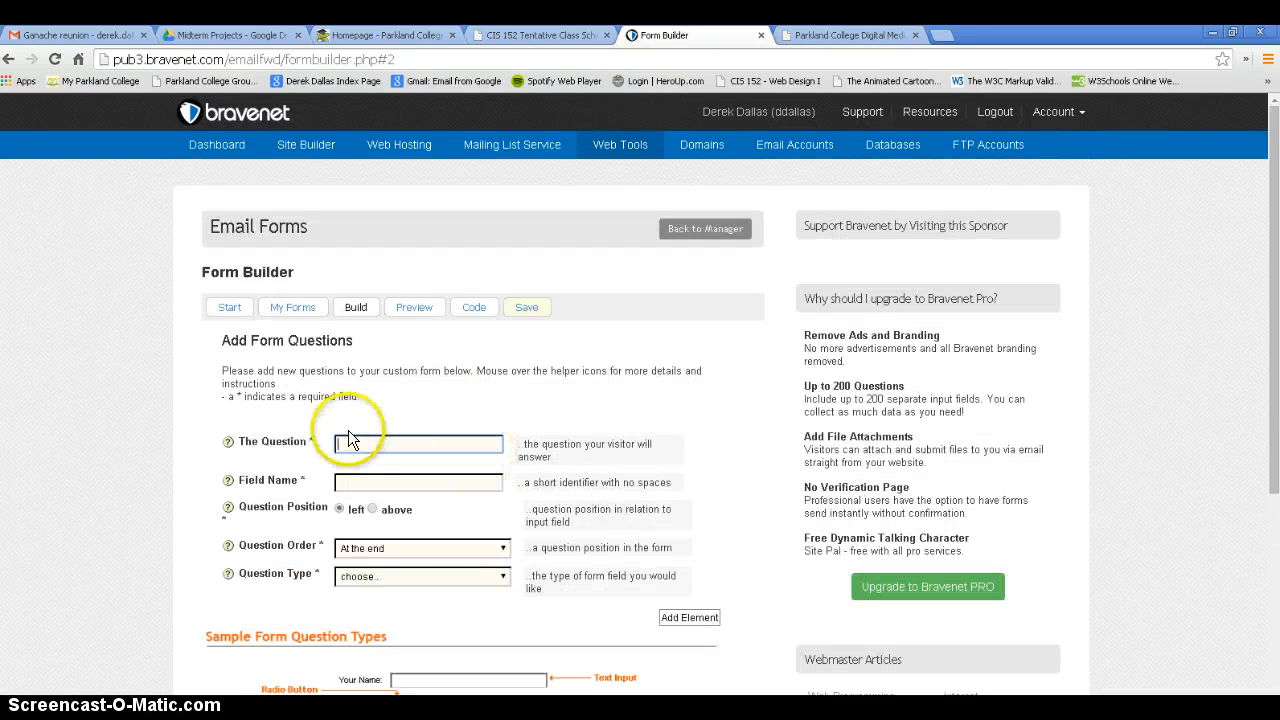
scroll(650, 535, down, 2)
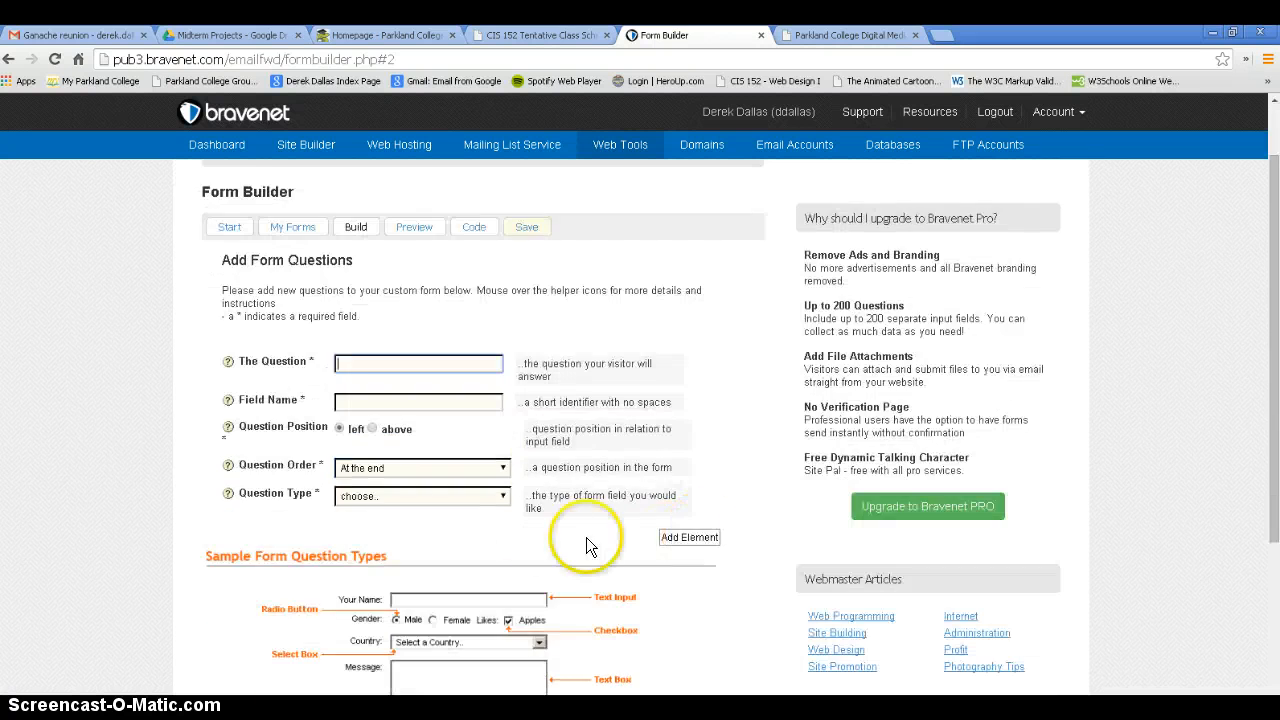
scroll(510, 512, up, 2)
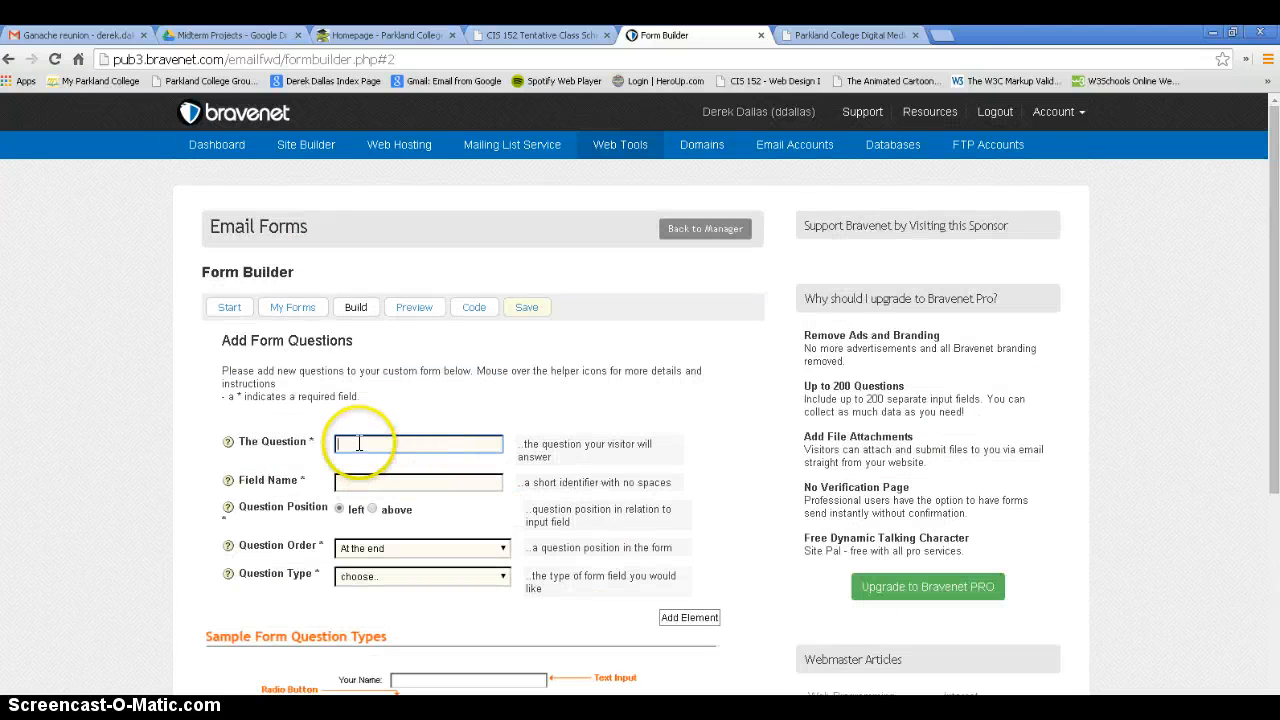
click(359, 443)
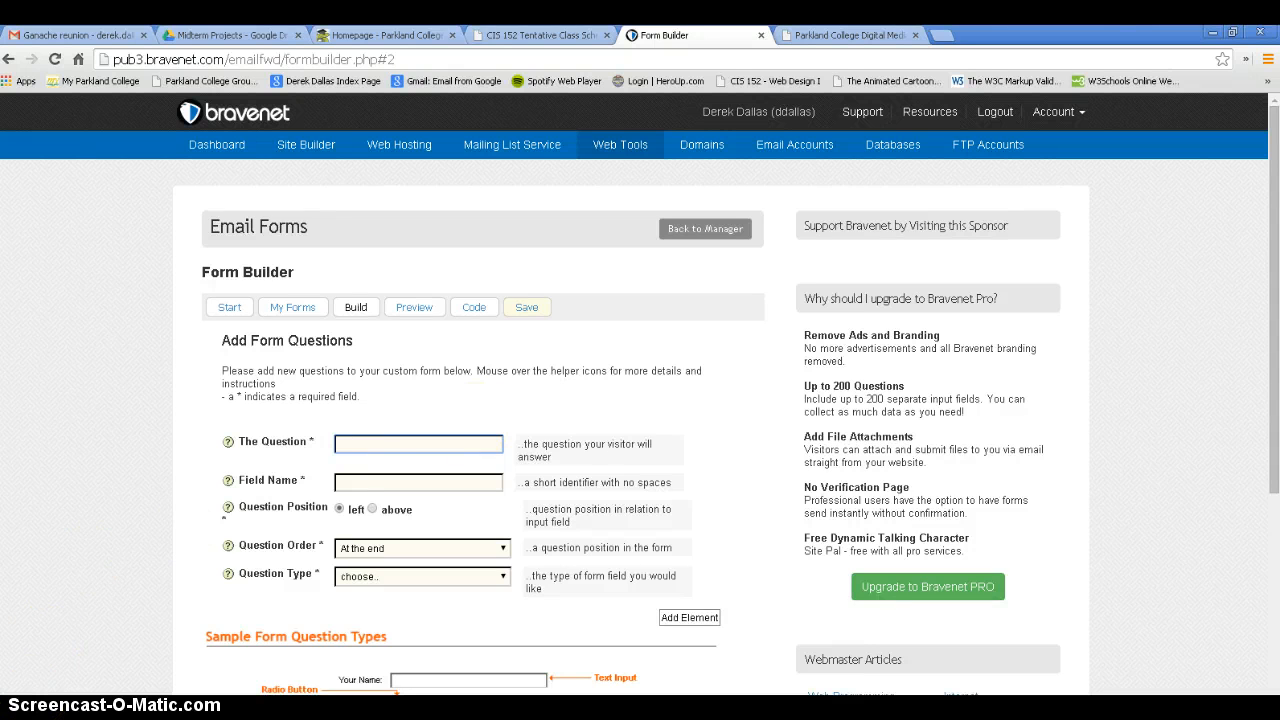
scroll(400, 362, down, 1)
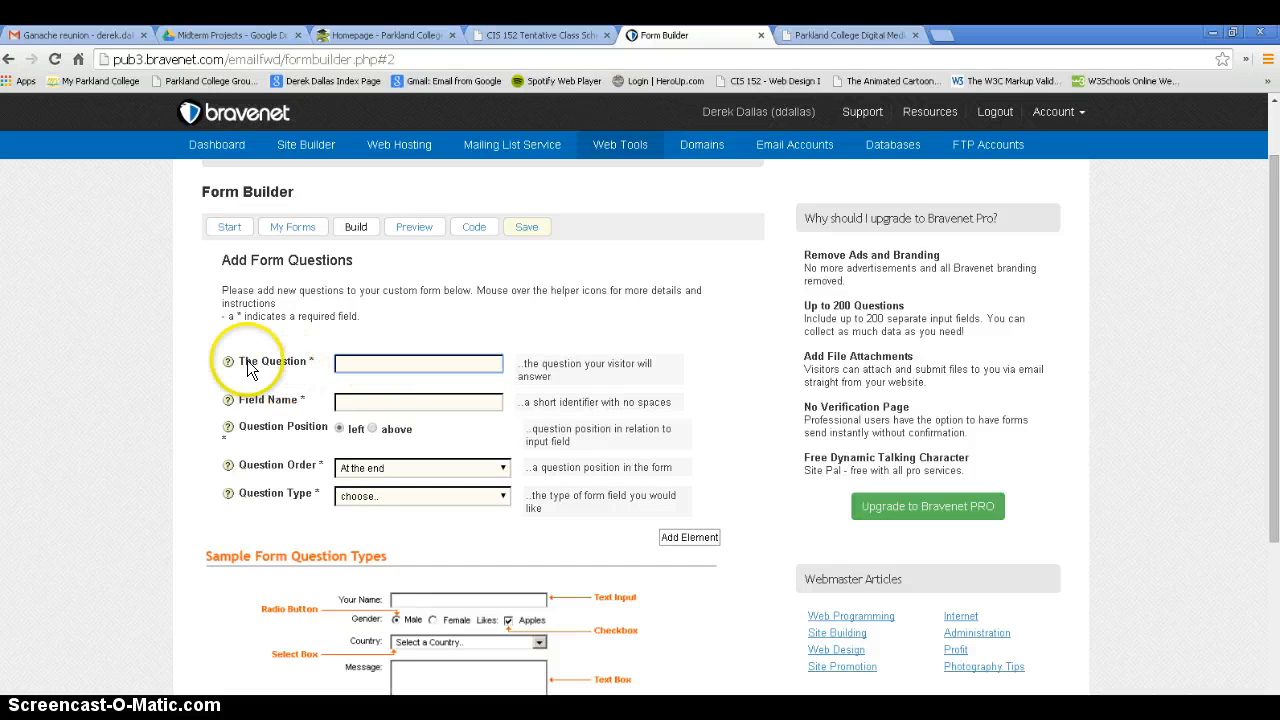
text(Phone)
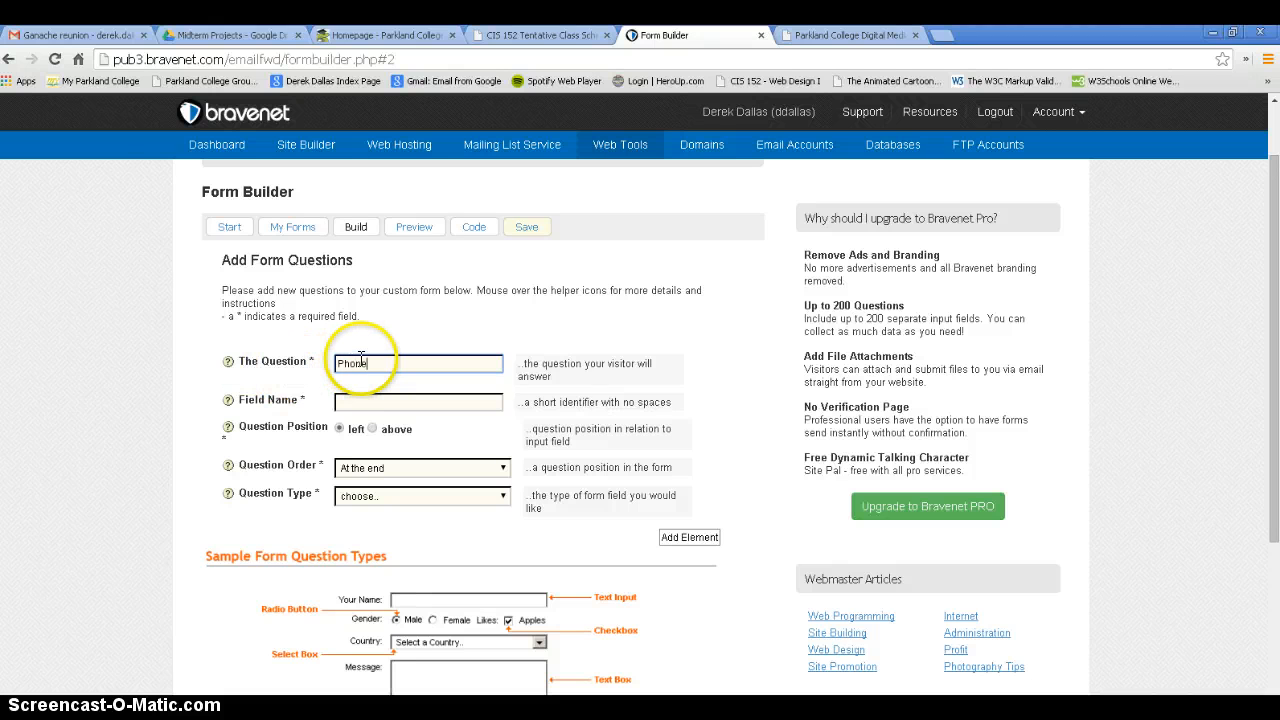
text( Number)
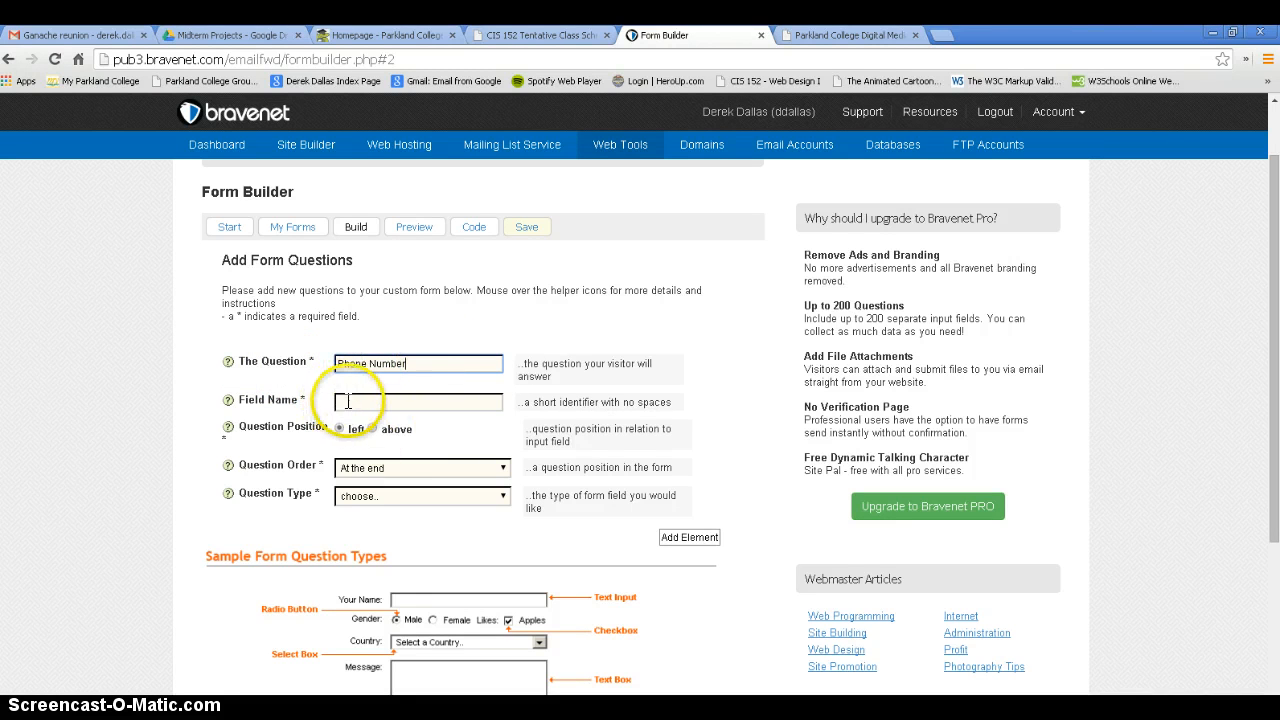
Step: Check the help on valid field names and set the question's field name to "phone1"
mouse_move(229, 404)
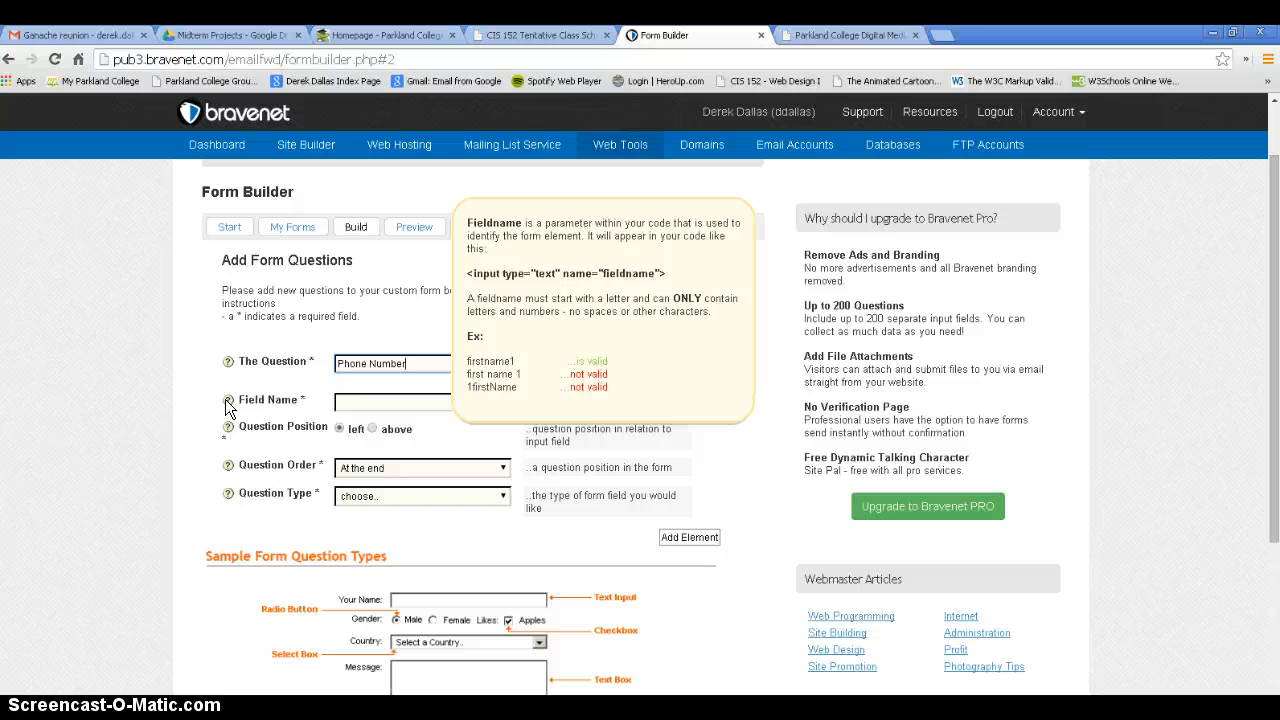
click(377, 366)
click(228, 402)
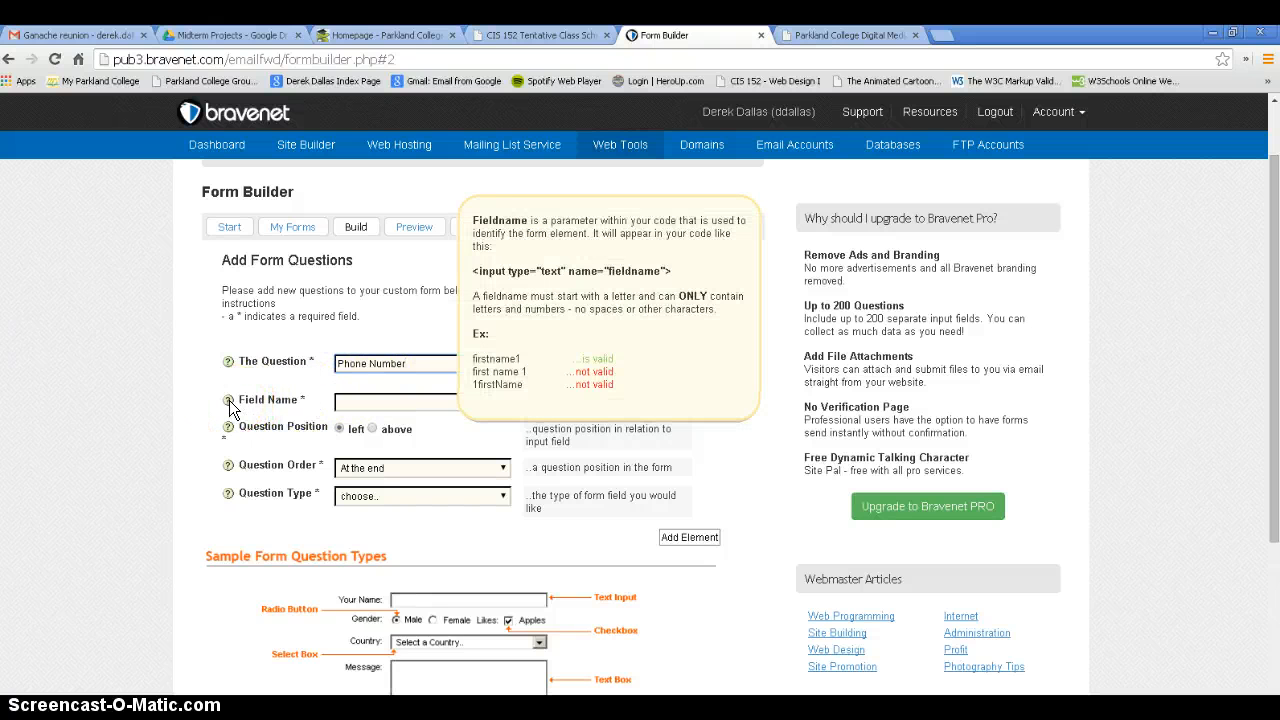
click(340, 402)
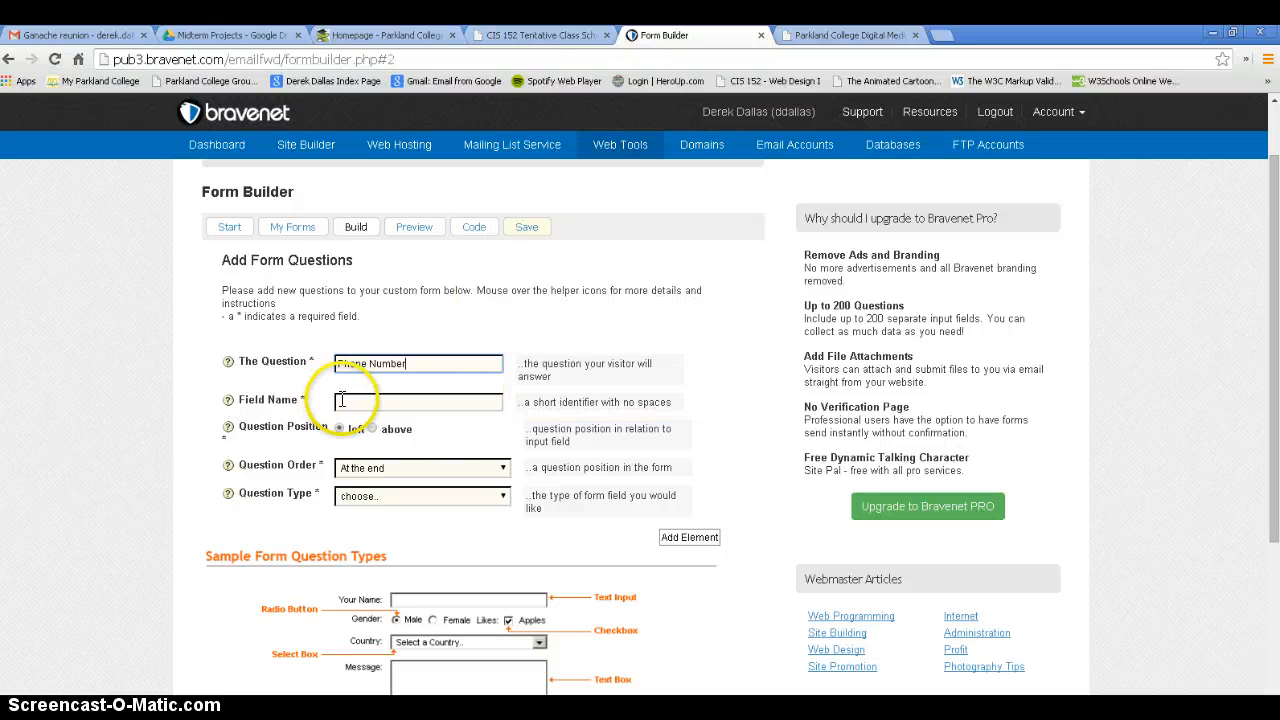
text(phone1)
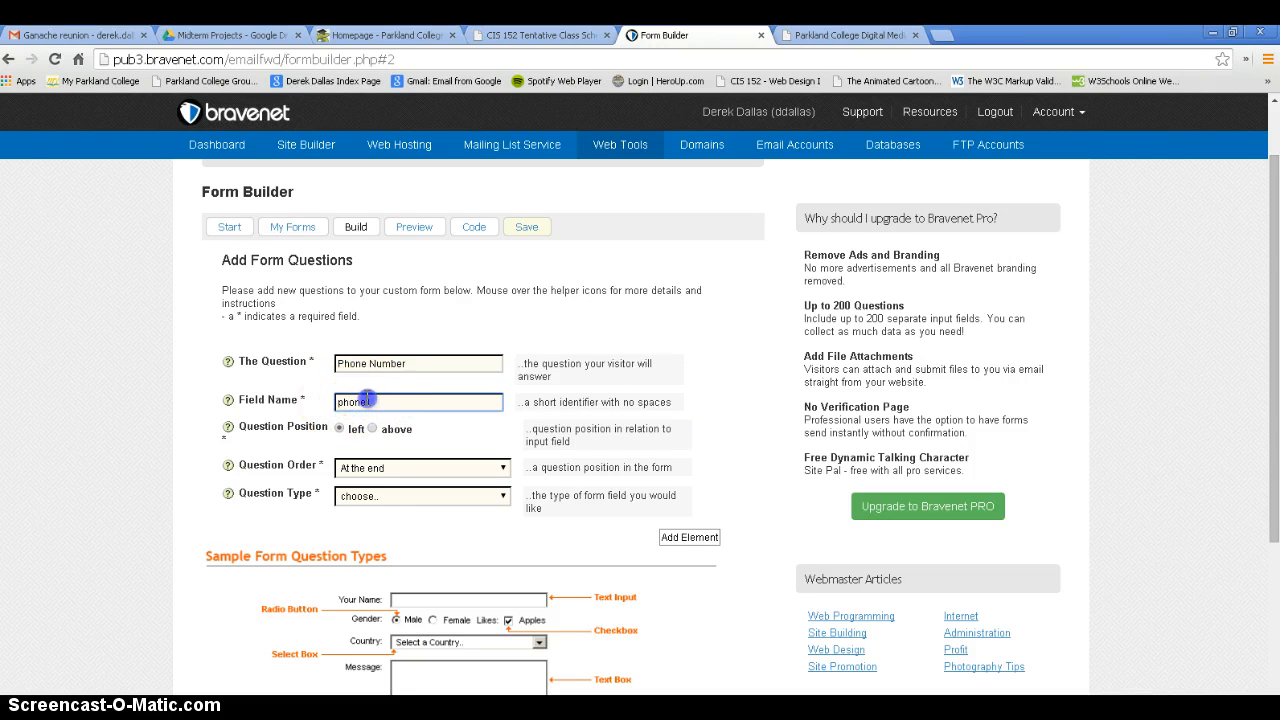
drag(338, 402, 372, 402)
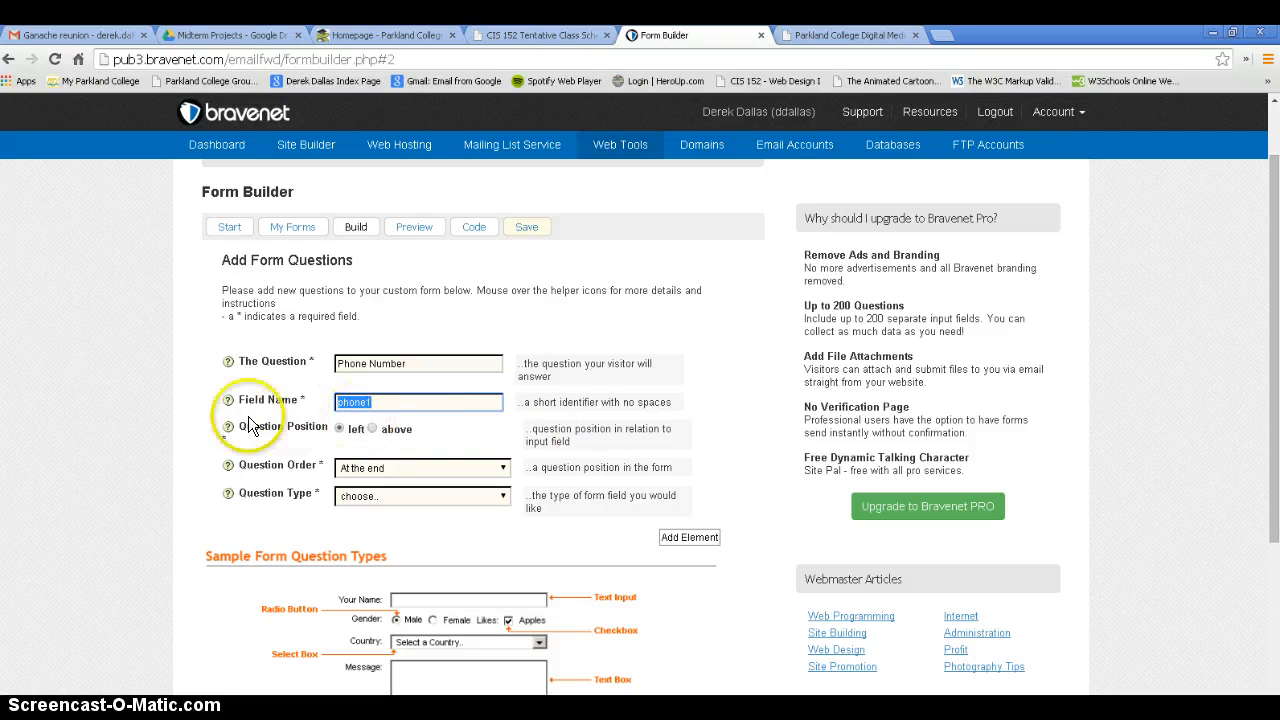
Step: Set the Phone Number question's order to "At the end" and its question type to Text
mouse_move(228, 428)
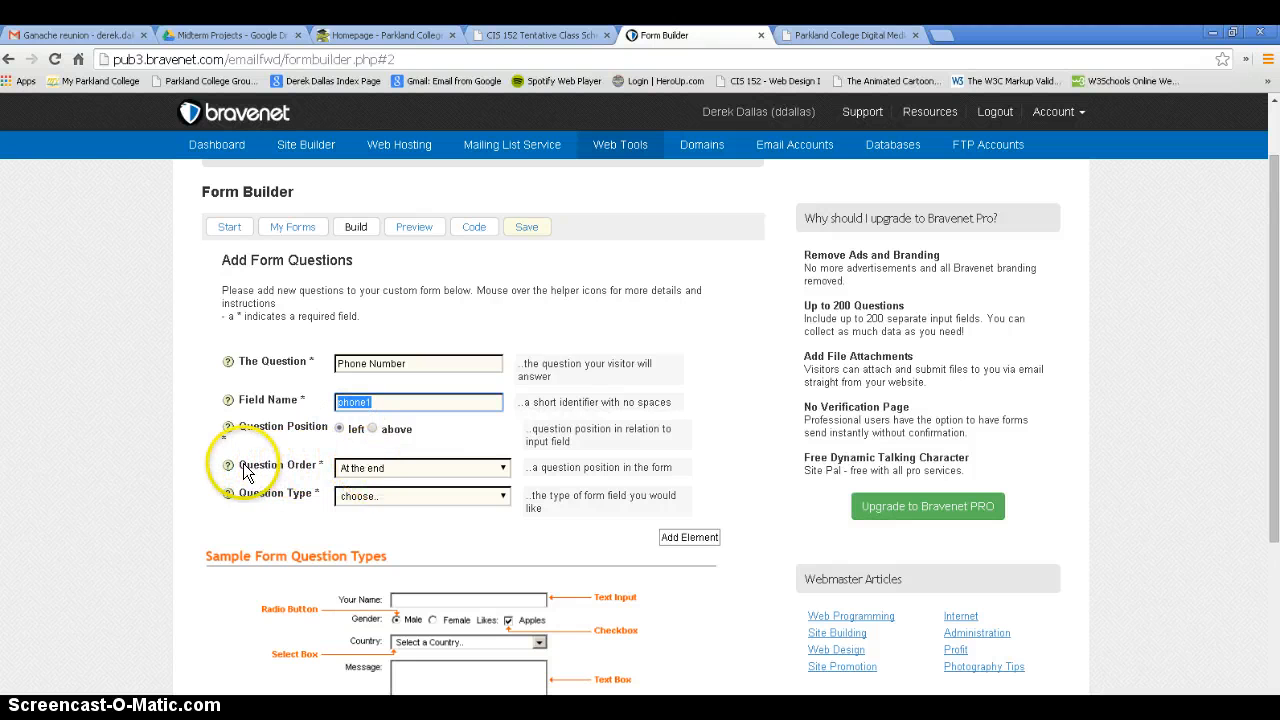
mouse_move(229, 471)
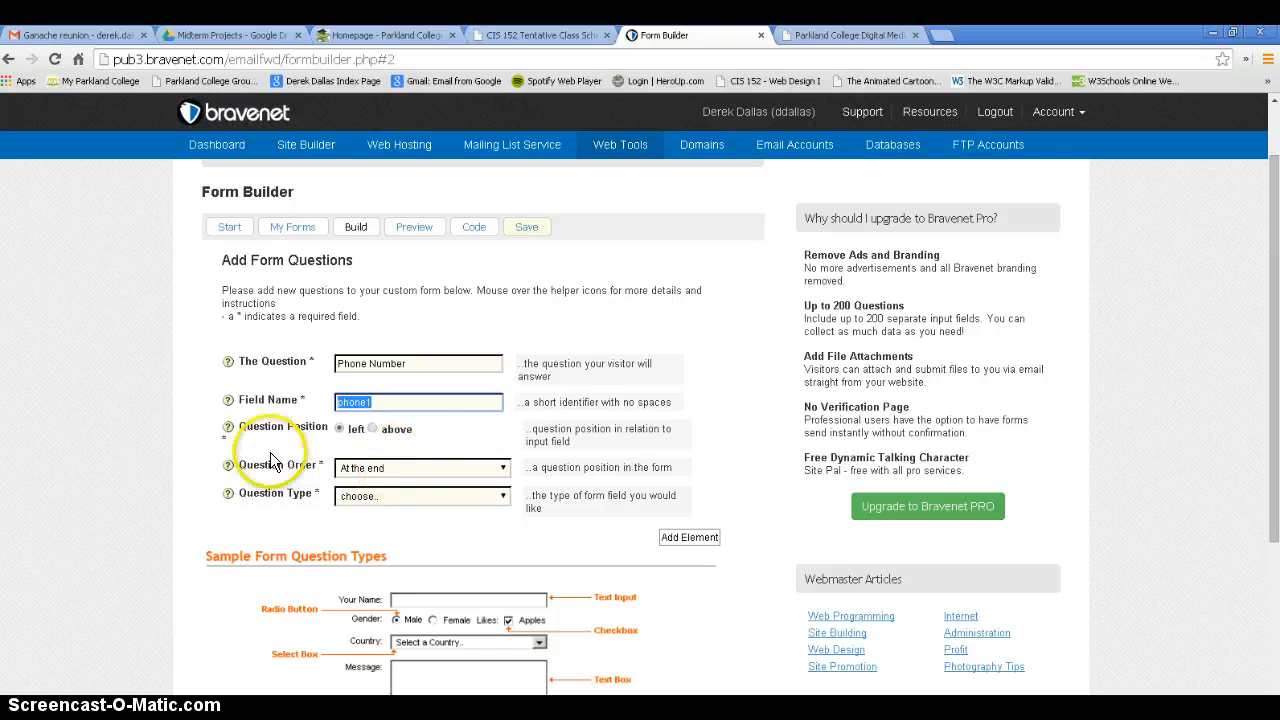
click(497, 468)
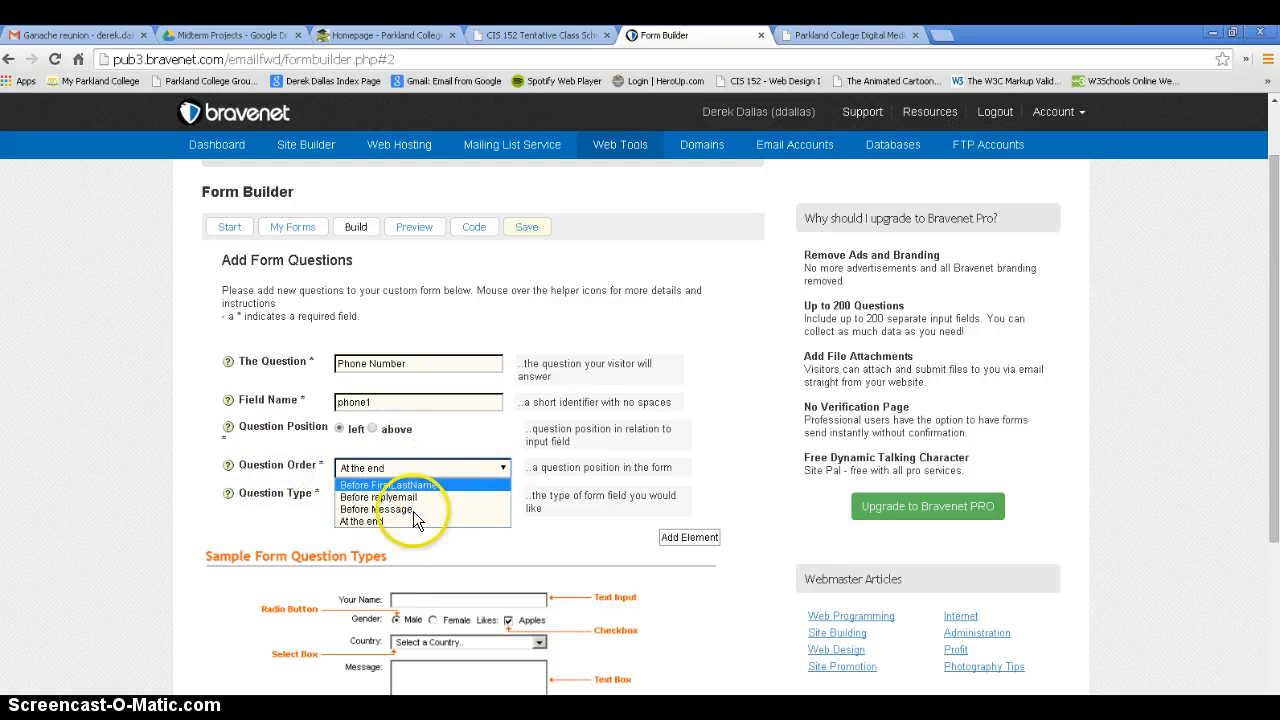
click(368, 519)
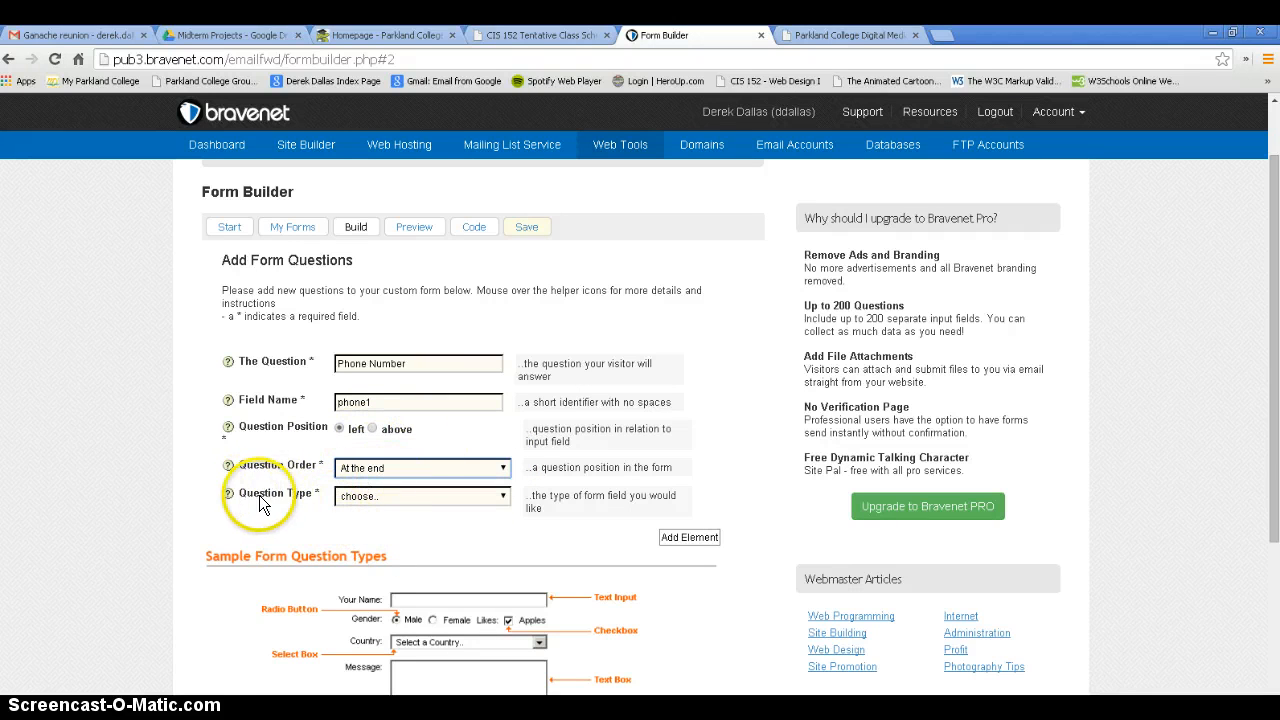
click(503, 500)
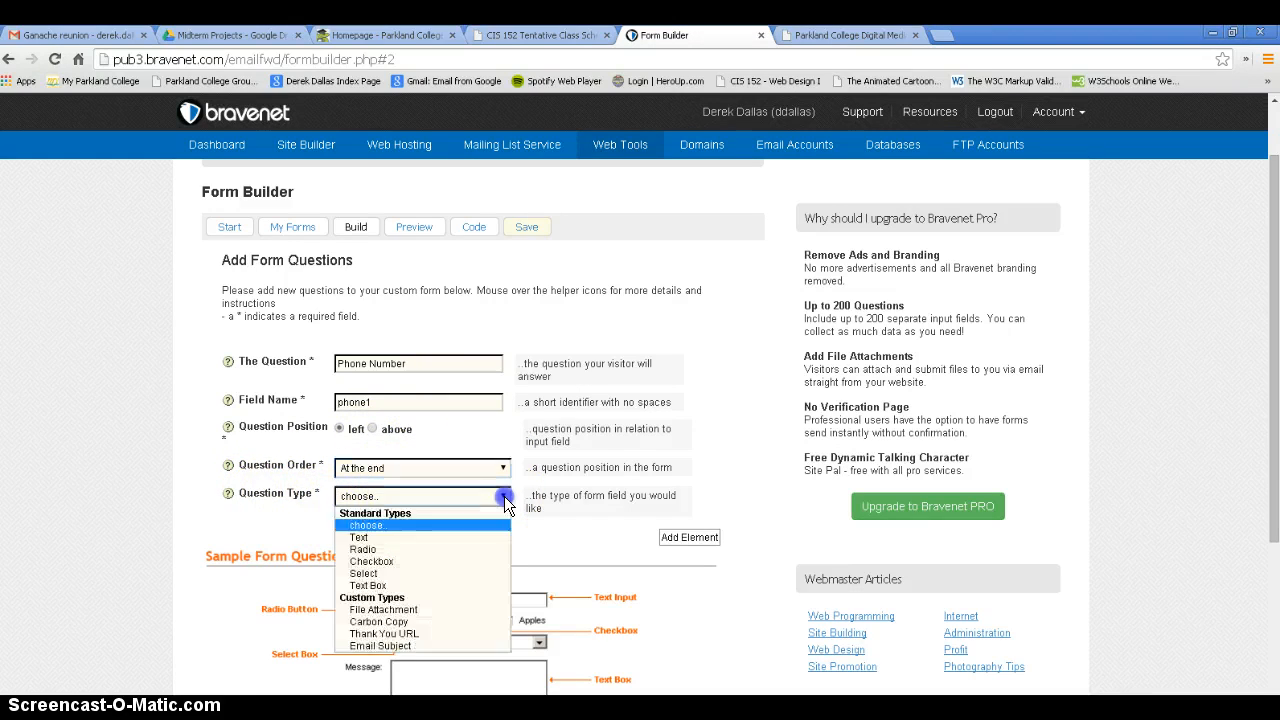
click(370, 537)
click(303, 576)
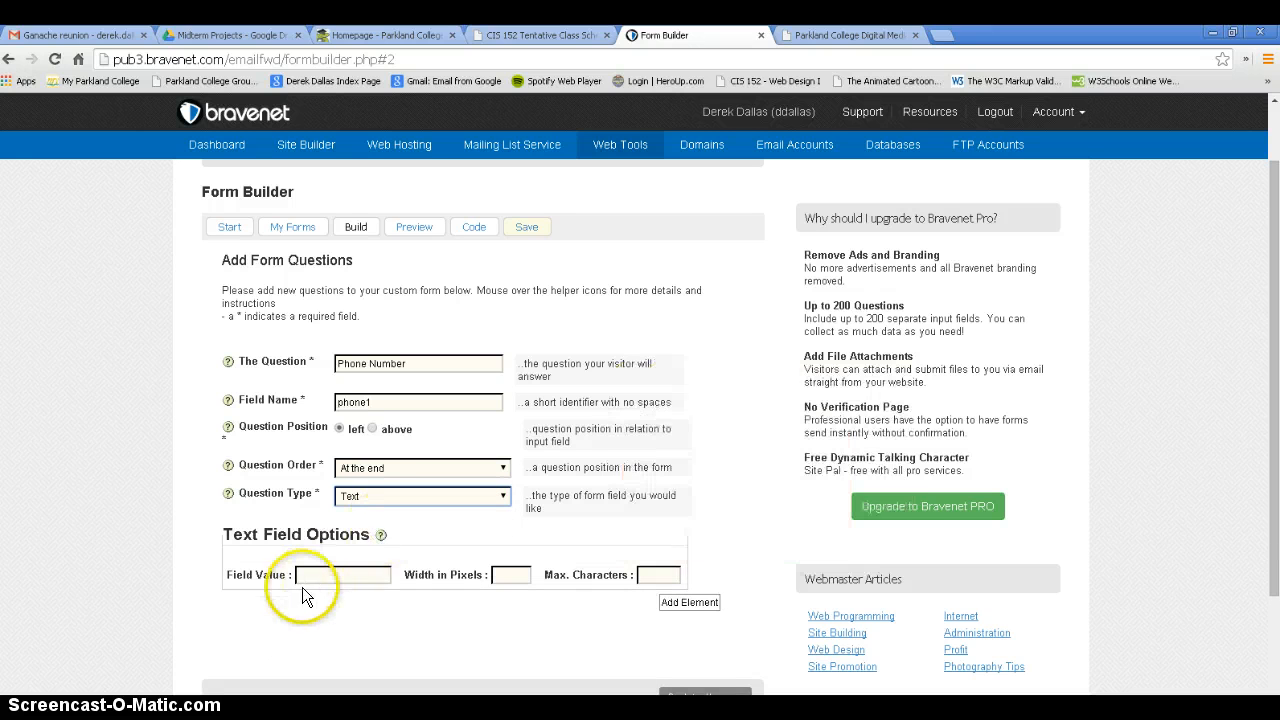
Step: Add the Phone Number question with the text field options left blank and check the form preview
click(516, 574)
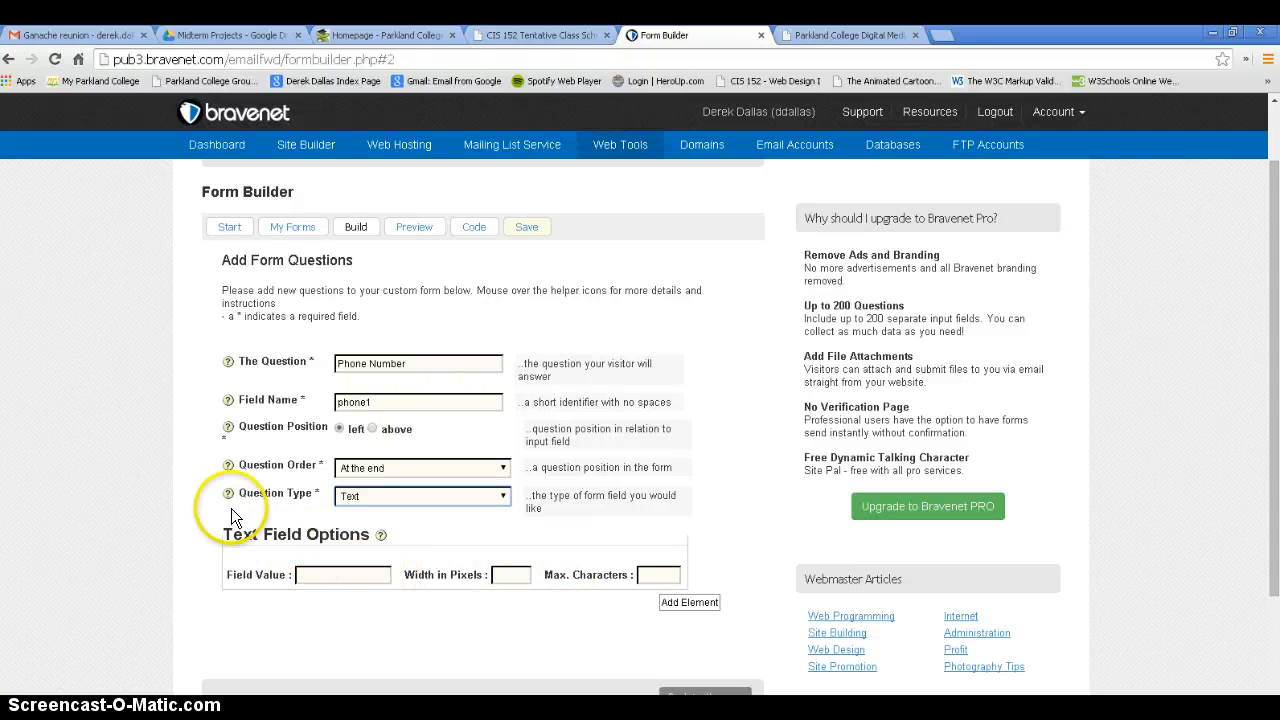
mouse_move(382, 538)
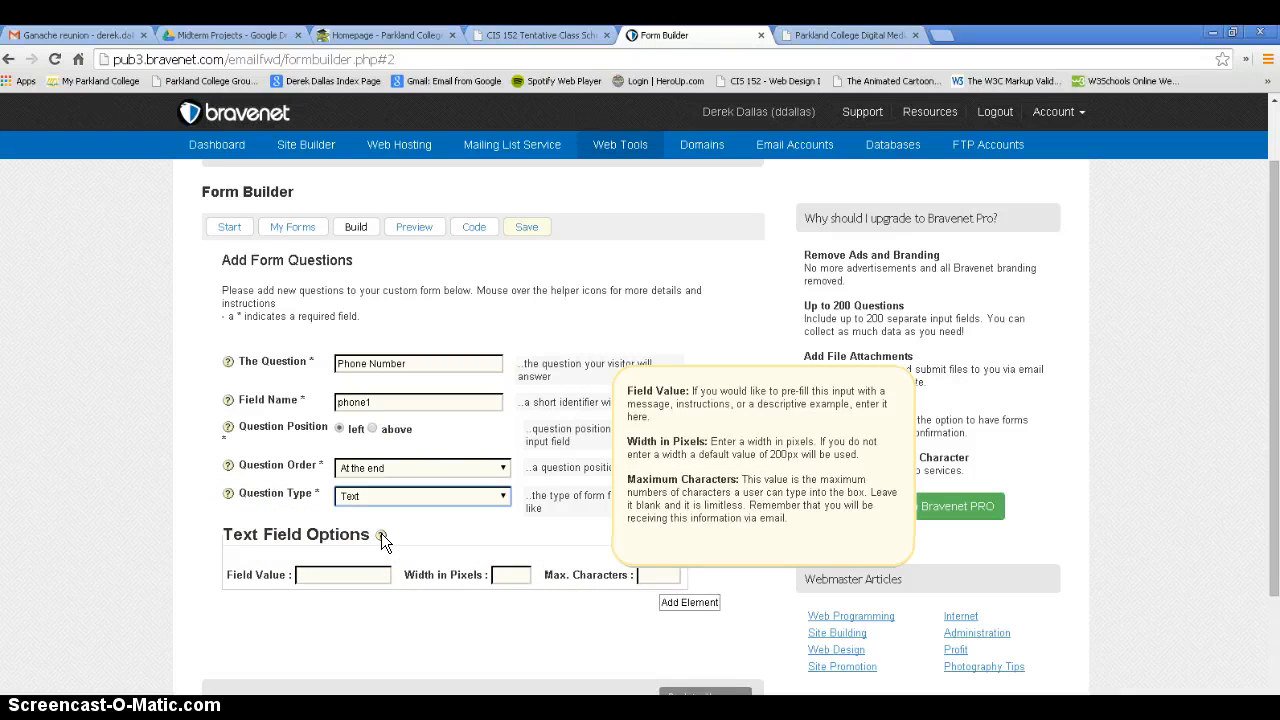
click(692, 603)
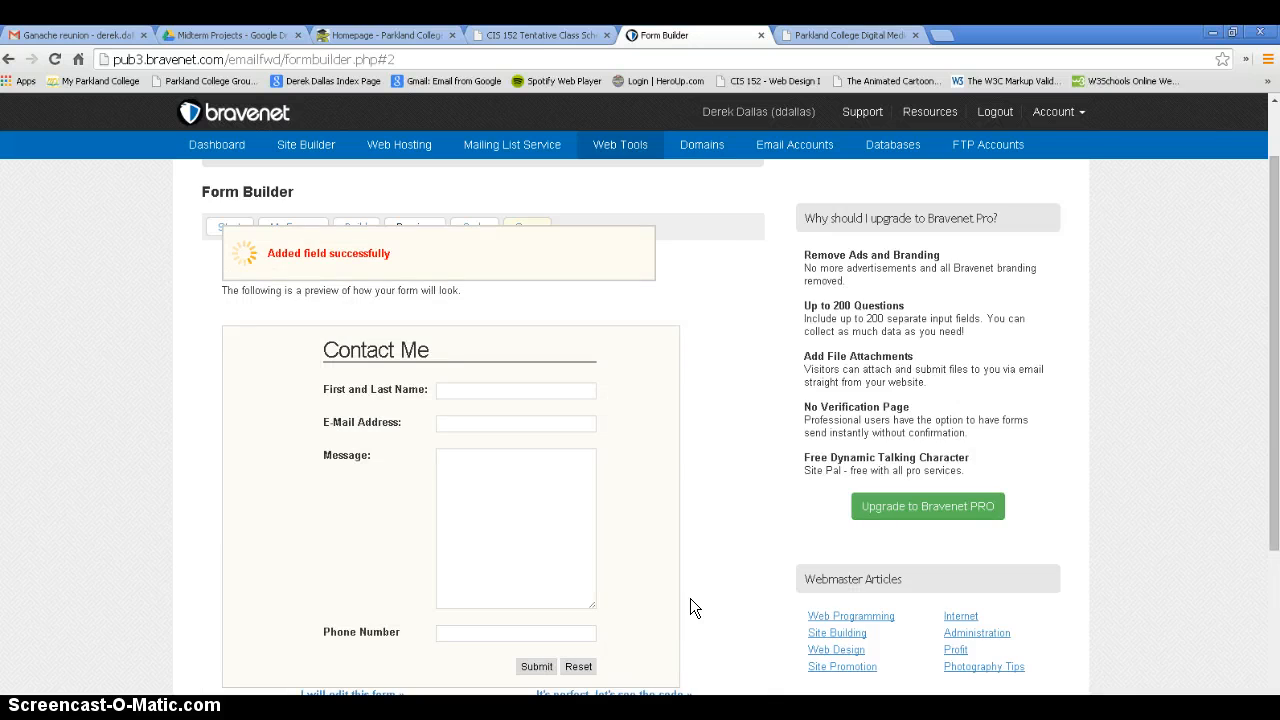
scroll(511, 505, down, 3)
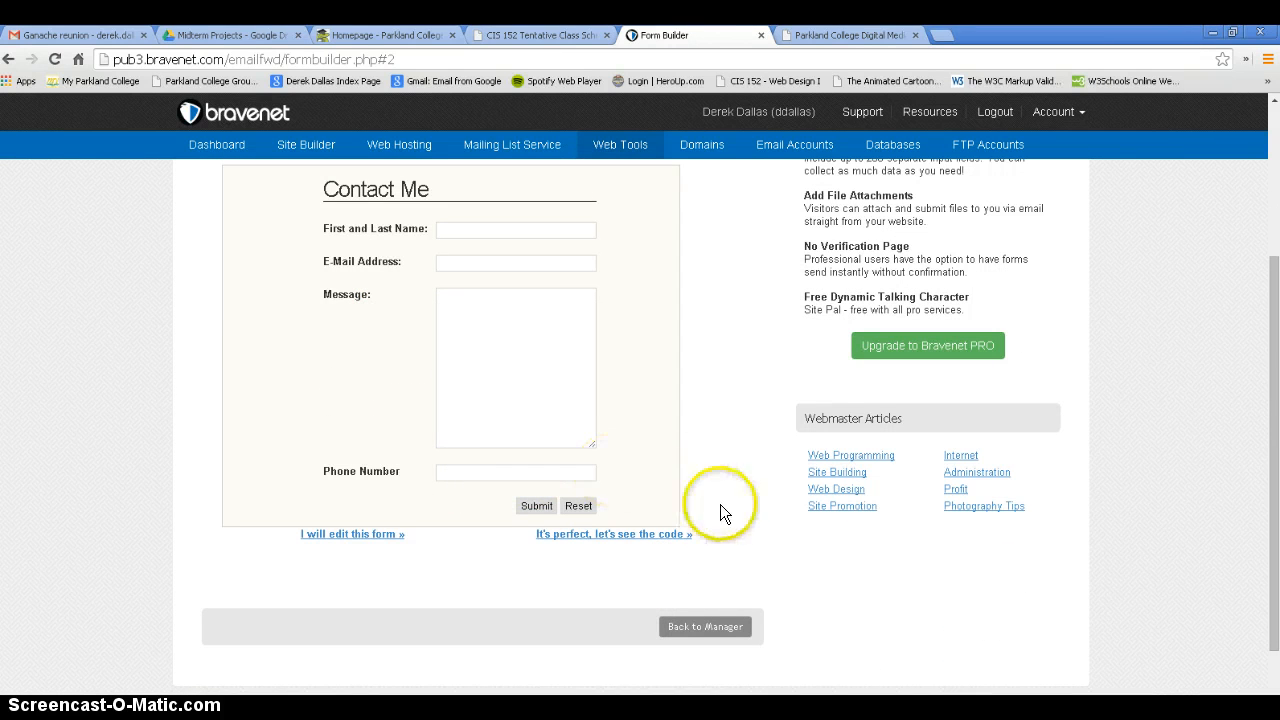
scroll(537, 586, up, 3)
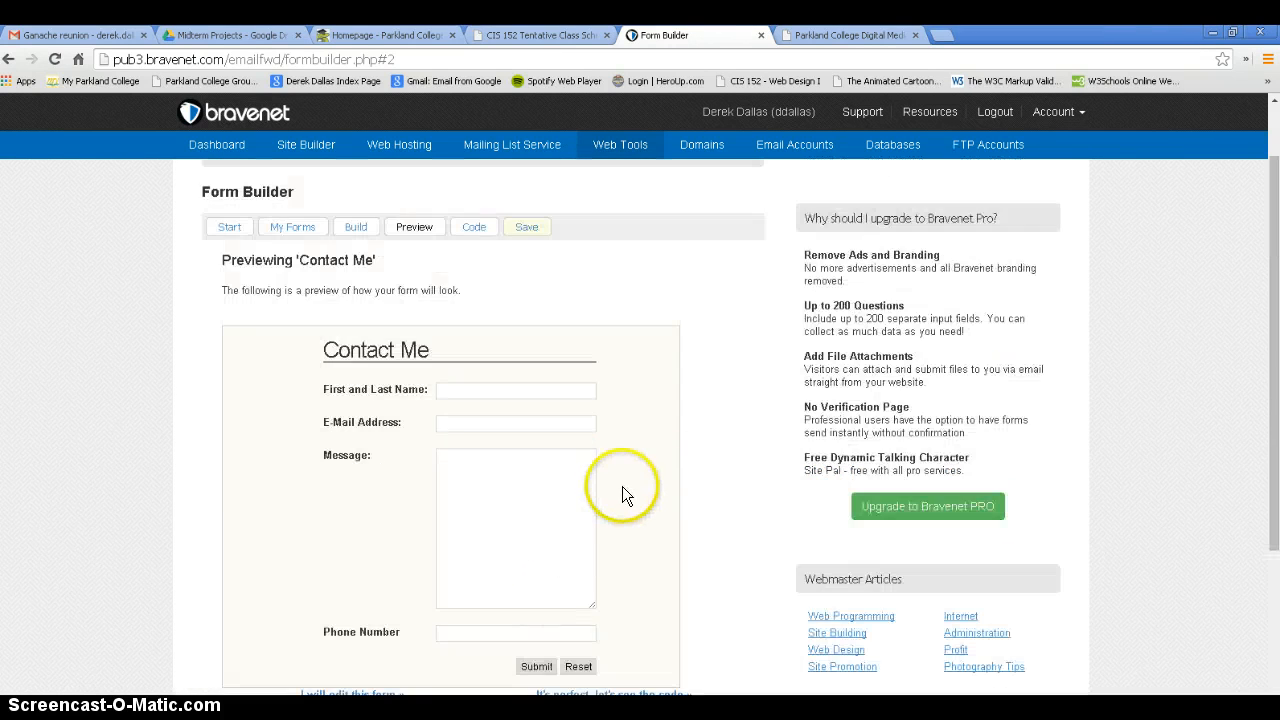
Step: Save the form with the Phone Number question under the name "Contact Me"
click(525, 222)
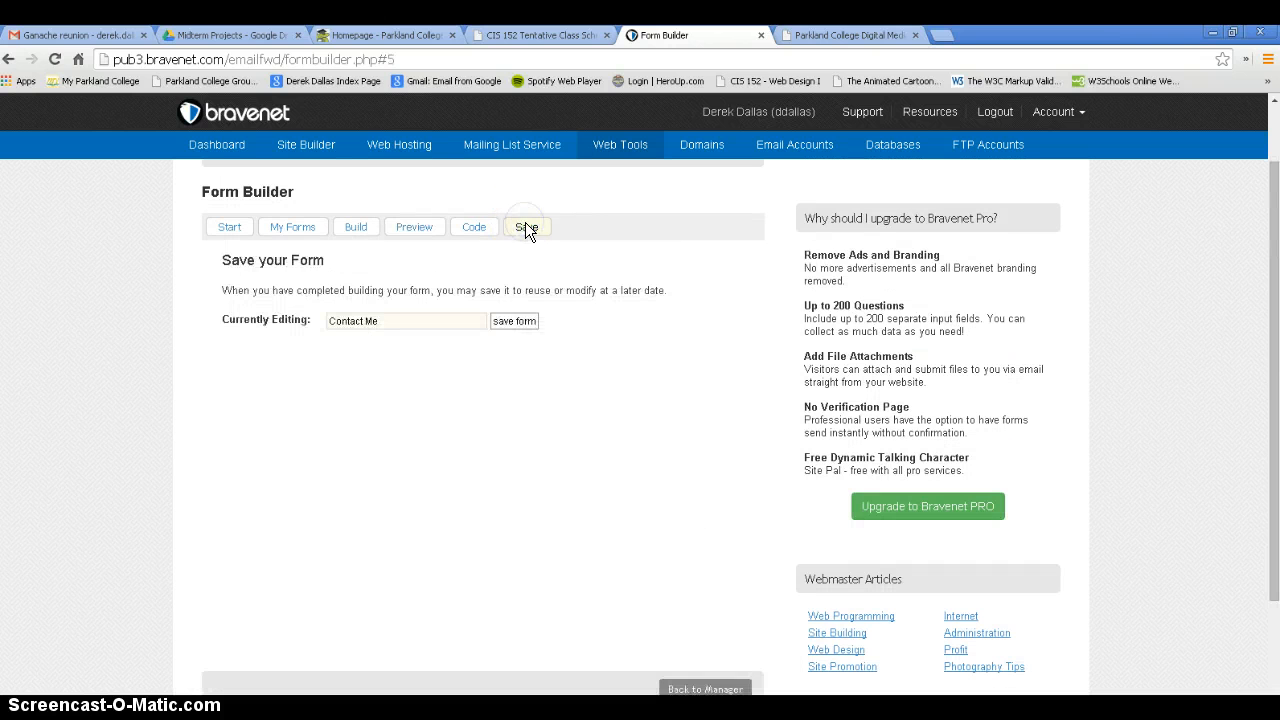
click(515, 323)
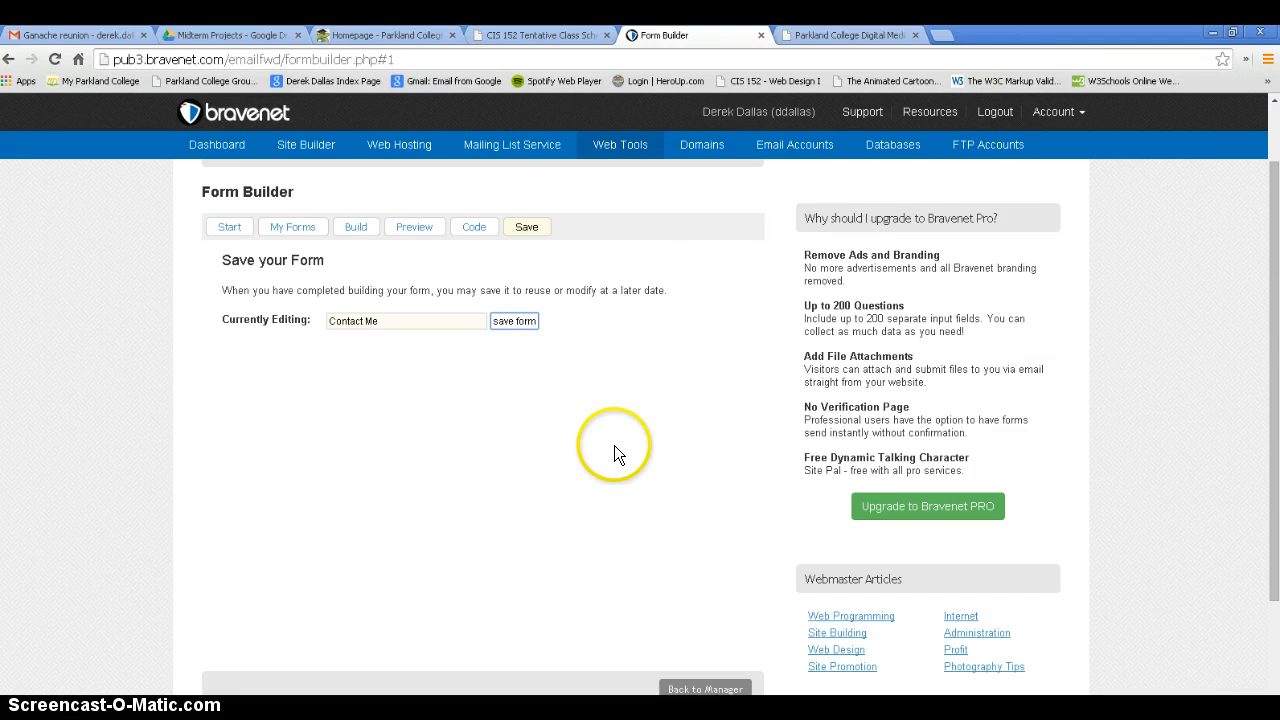
scroll(607, 450, down, 3)
scroll(593, 460, up, 5)
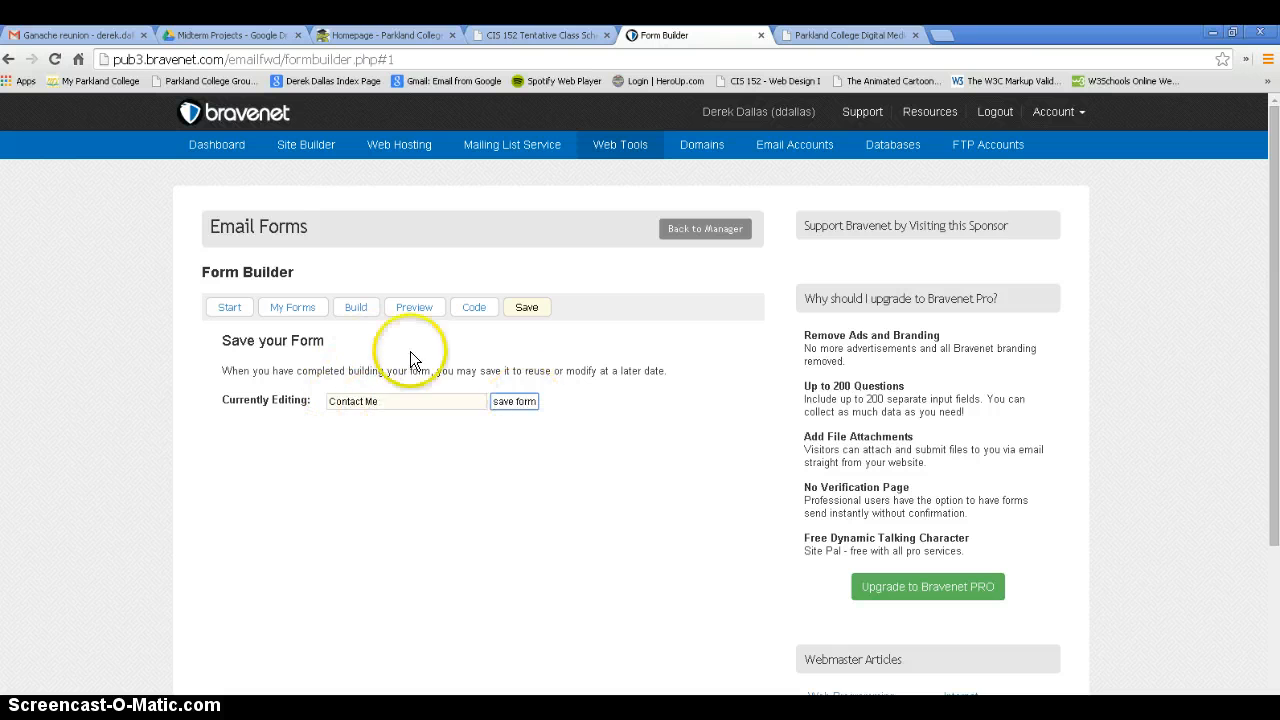
Step: Delete the Message question from the "Contact Me" form's question list and confirm the deletion
click(357, 310)
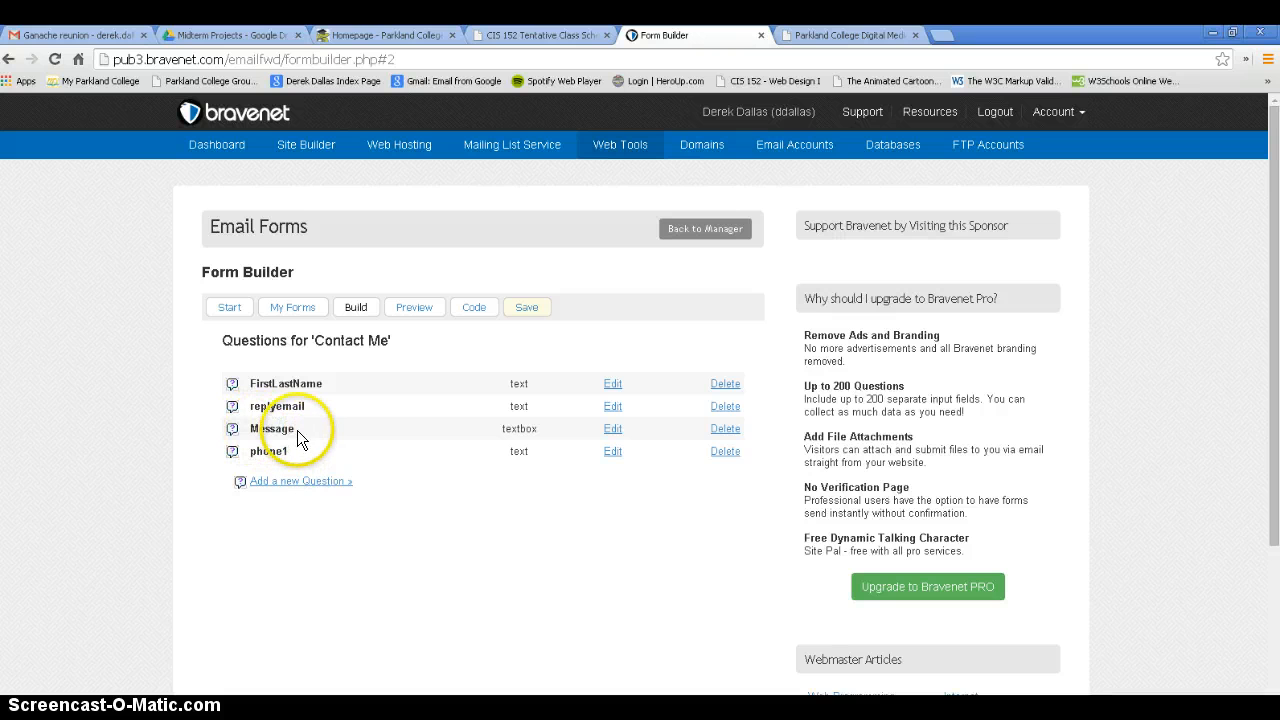
click(727, 432)
click(659, 231)
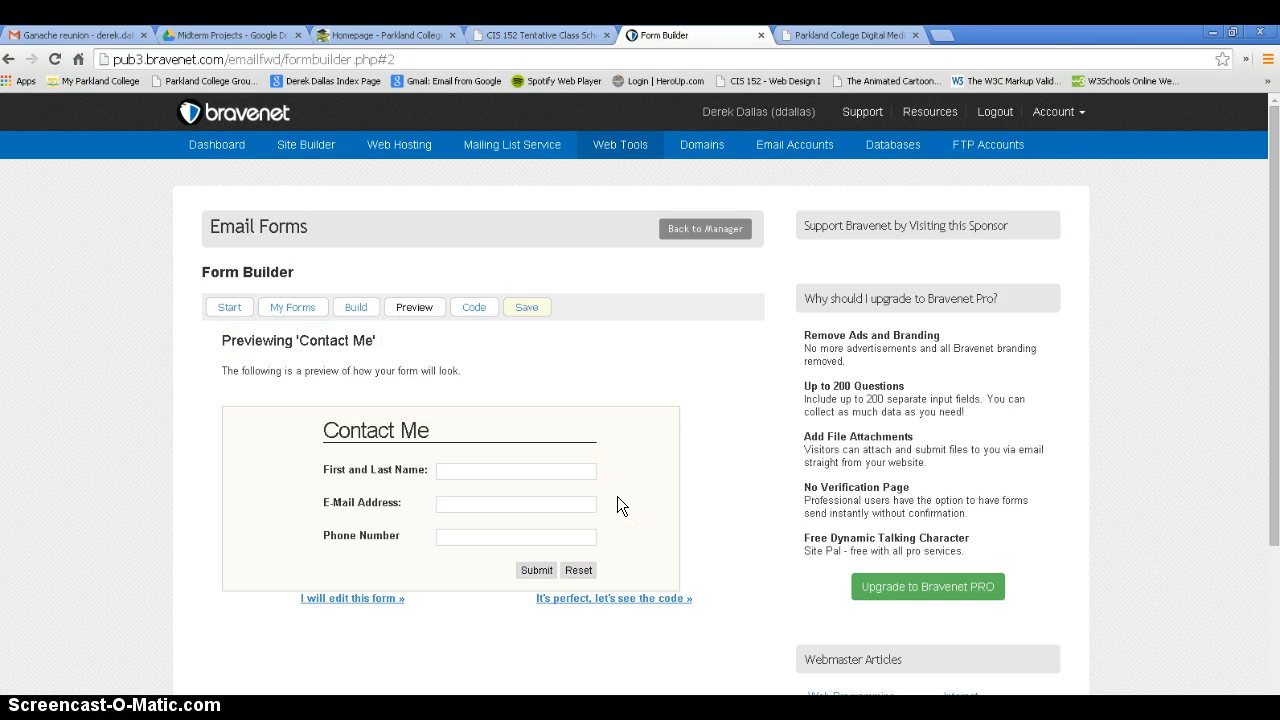
Step: Save the "Contact Me" form without the Message question and reopen its question list
click(528, 309)
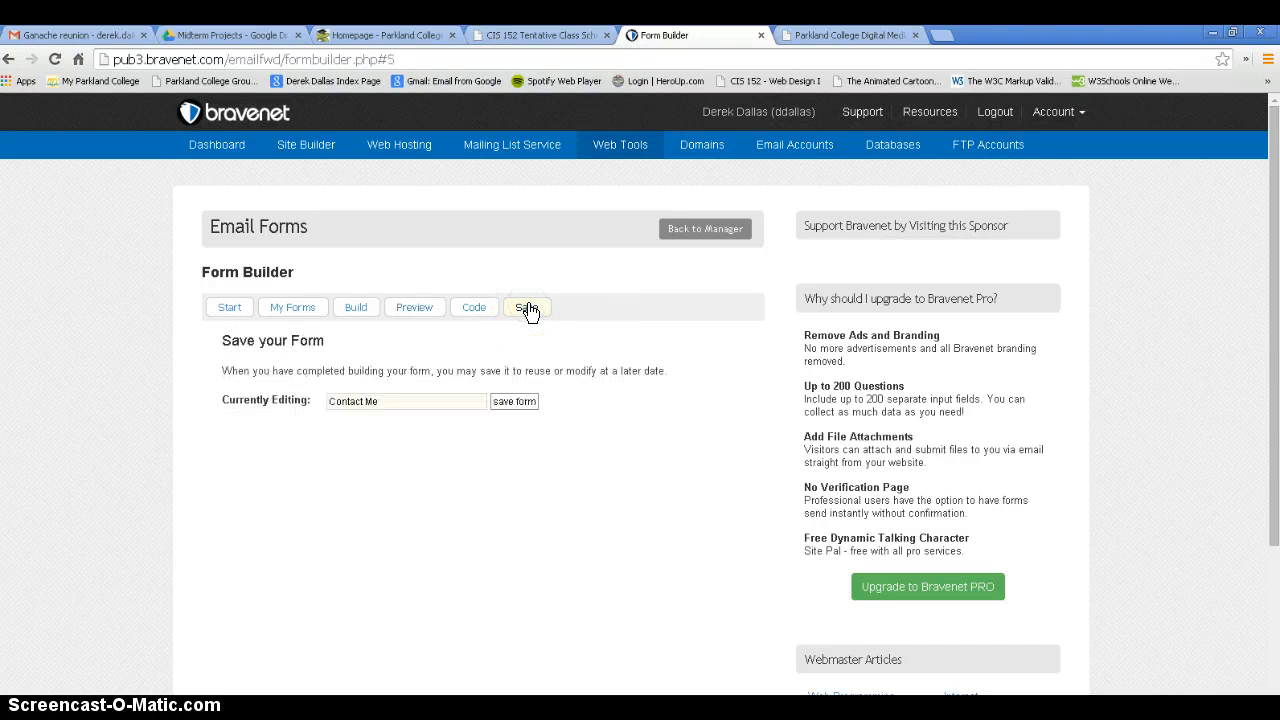
click(514, 402)
click(356, 310)
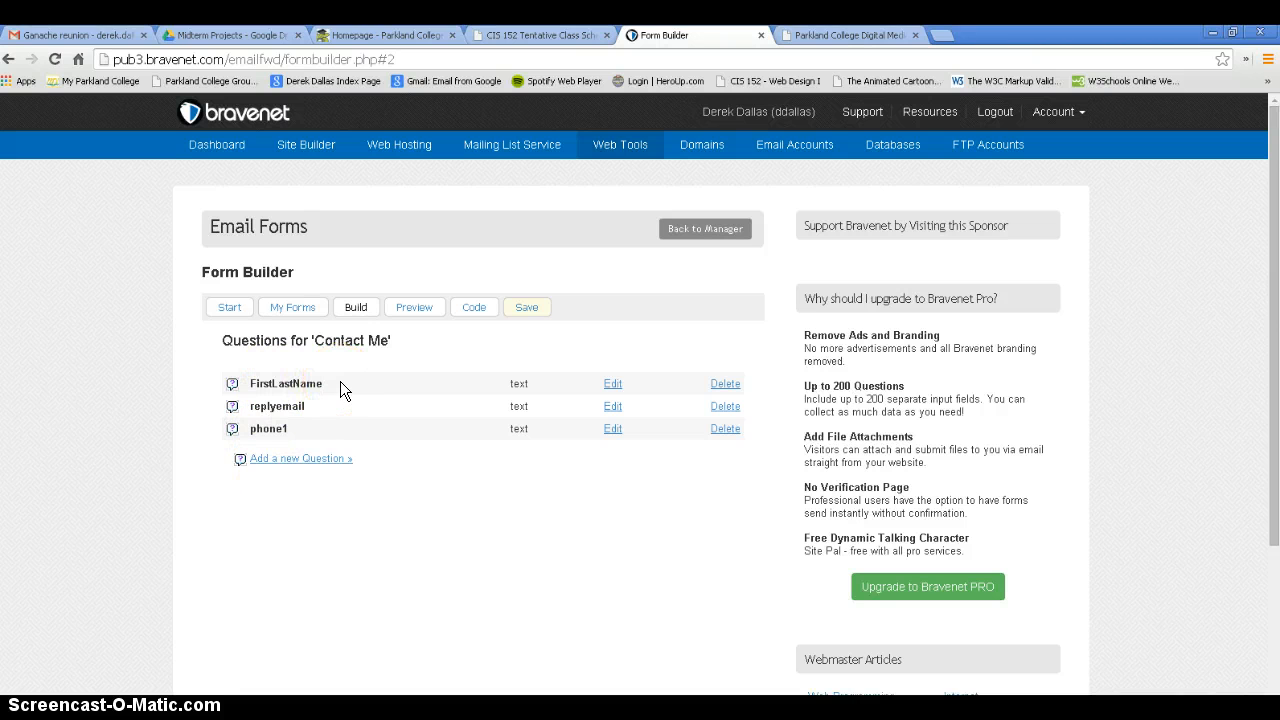
Step: Start a new question "Are you a current student?" with the field name currentStu1 and the question type Radio
click(303, 458)
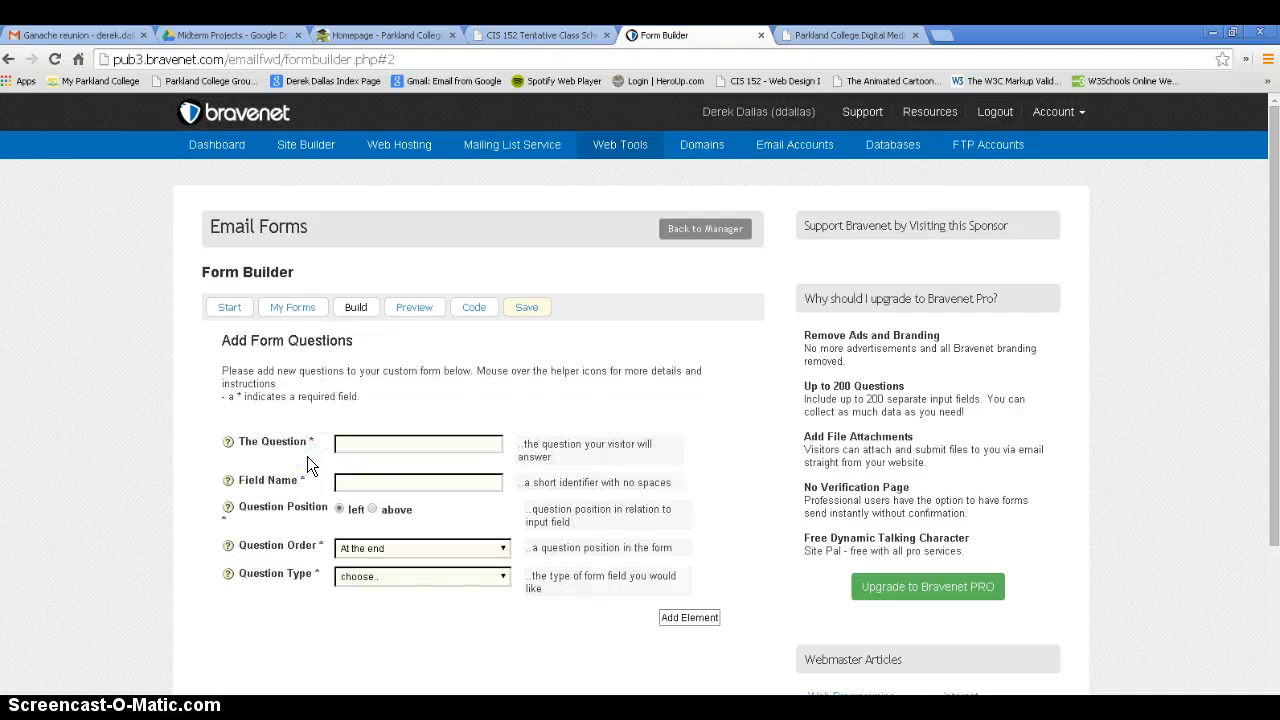
click(348, 446)
text(Are you a current student?)
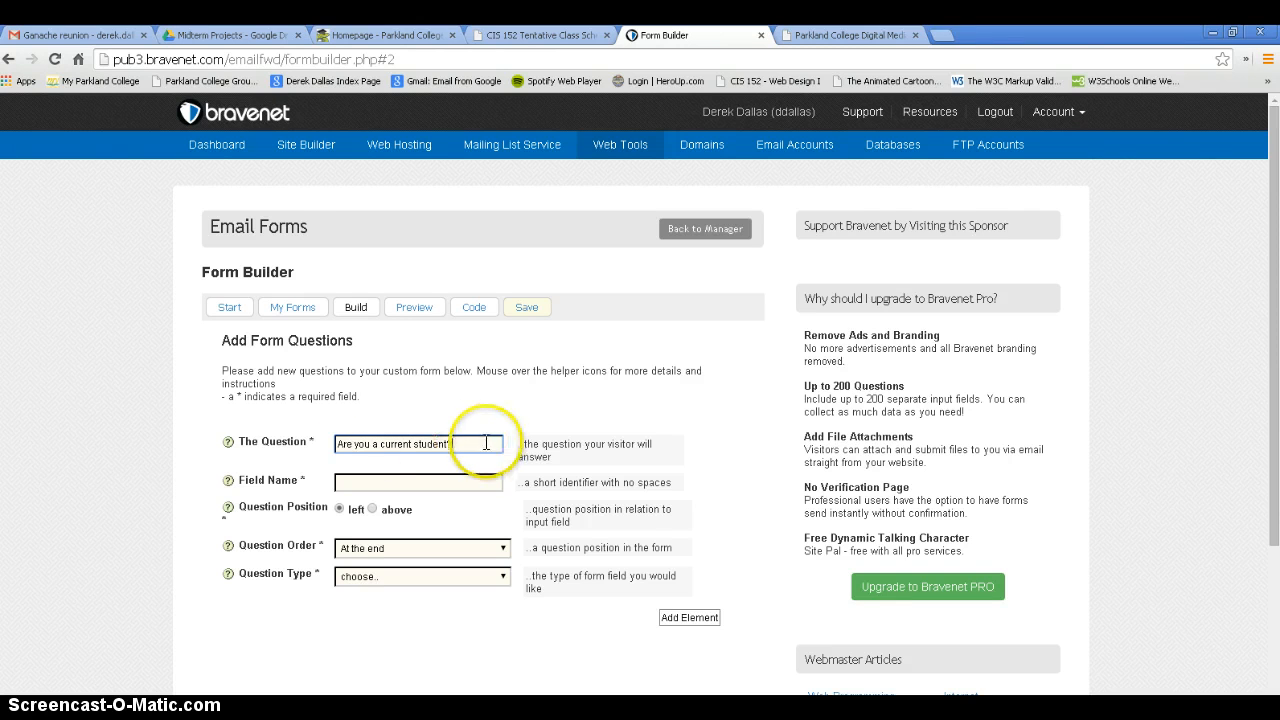
click(345, 482)
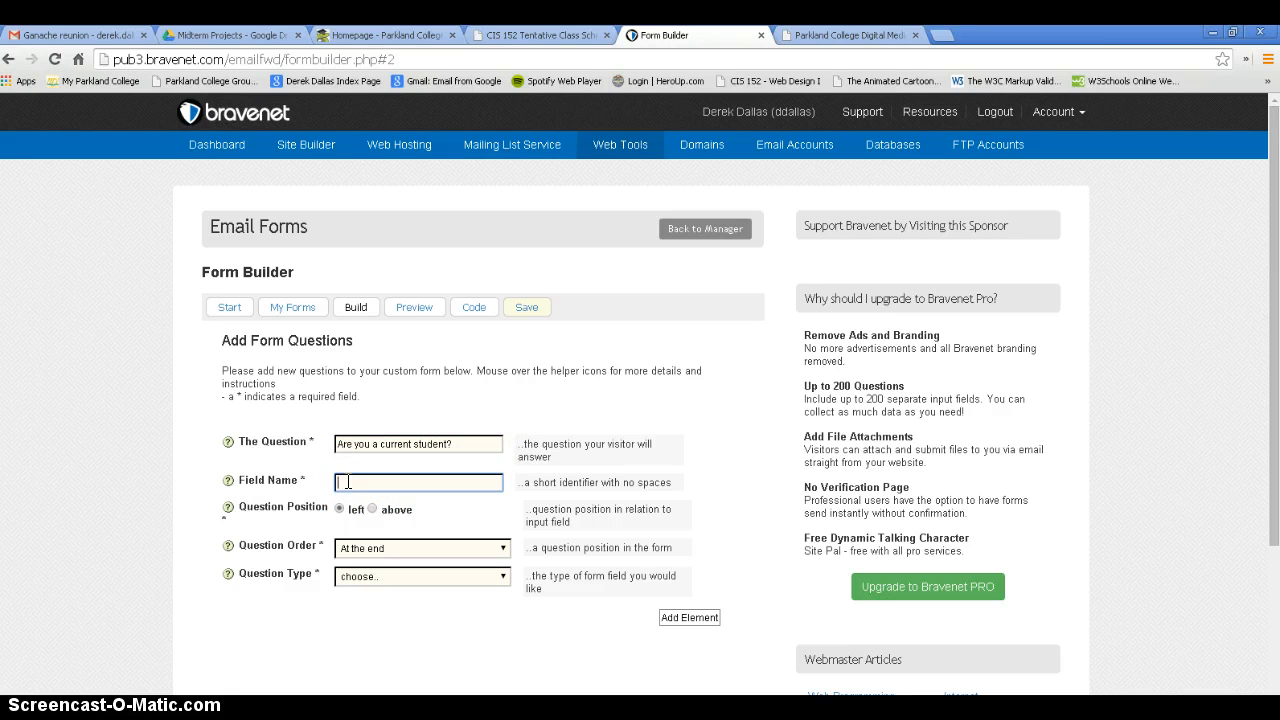
text(currentStu1)
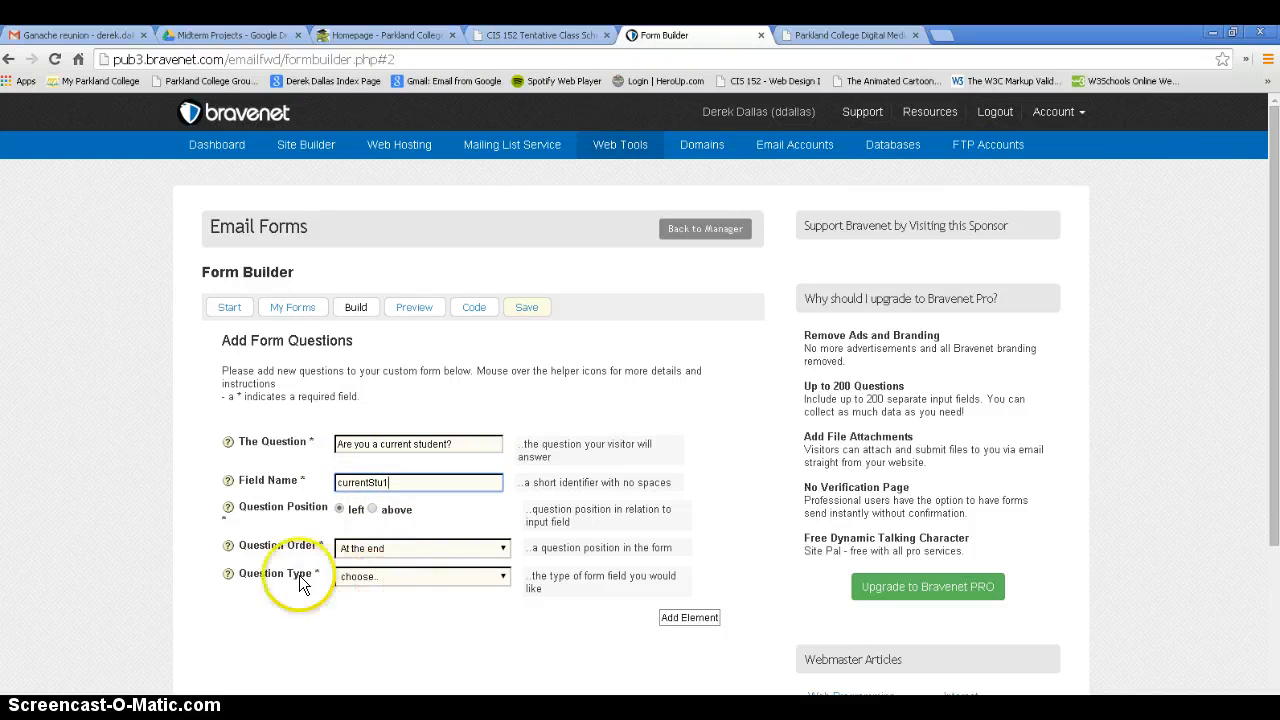
click(504, 578)
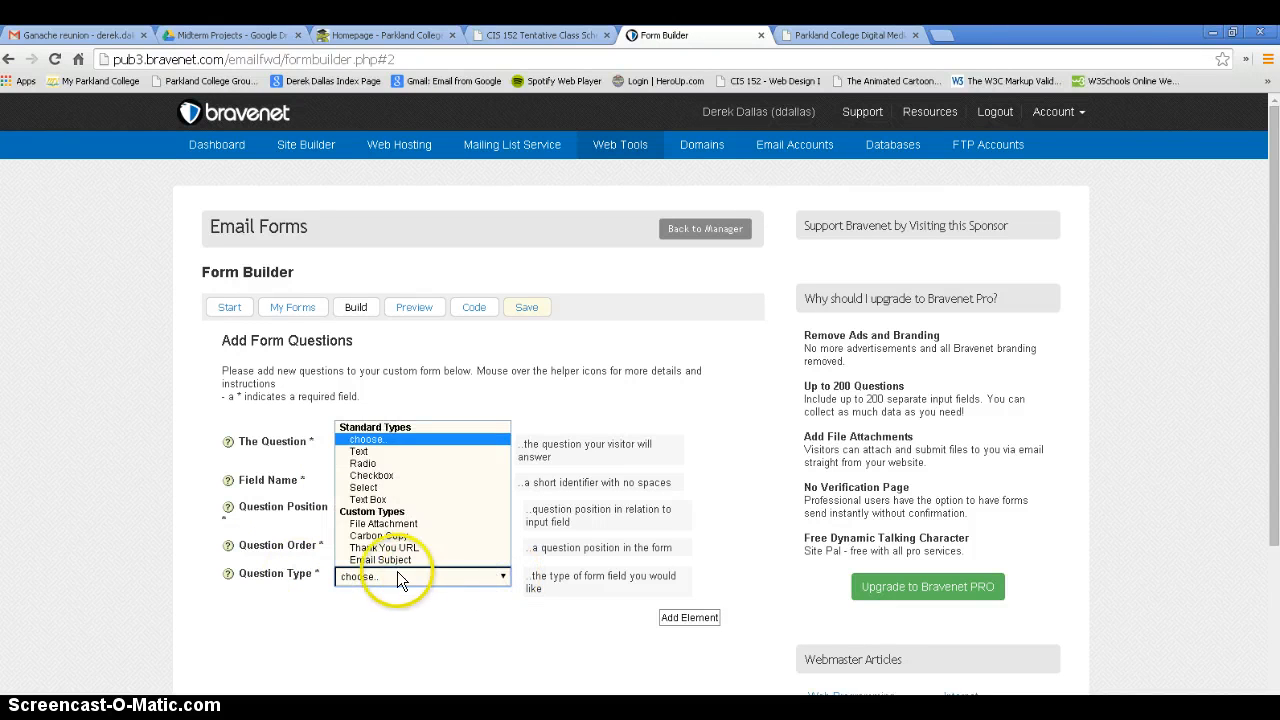
click(372, 465)
Step: Title two radio options Yes and No, and try to add the question with their values left blank
click(312, 655)
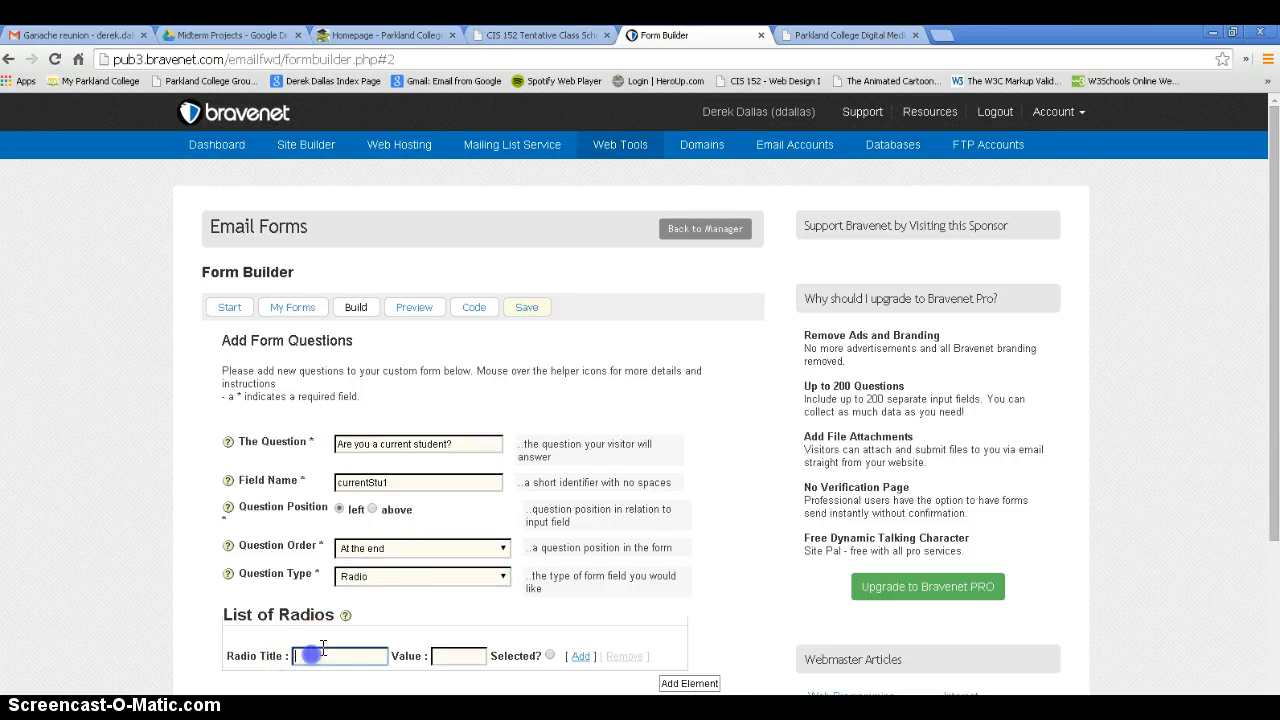
scroll(322, 648, down, 1)
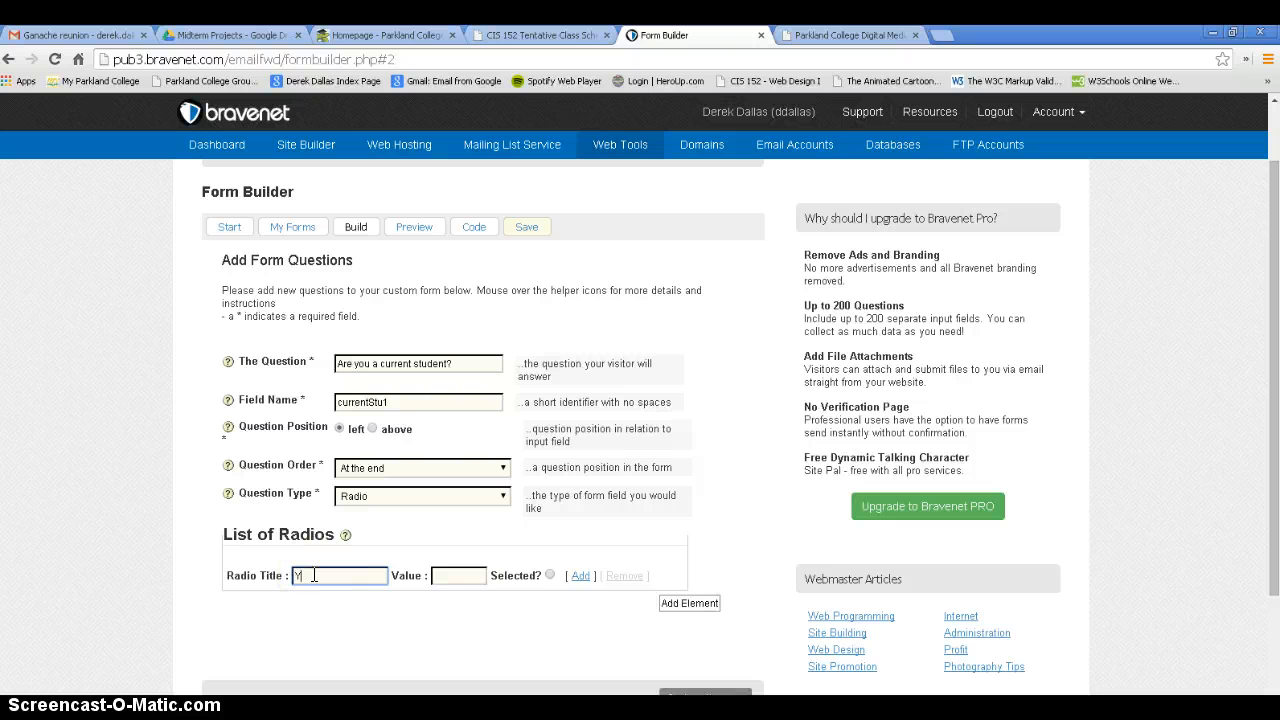
click(453, 577)
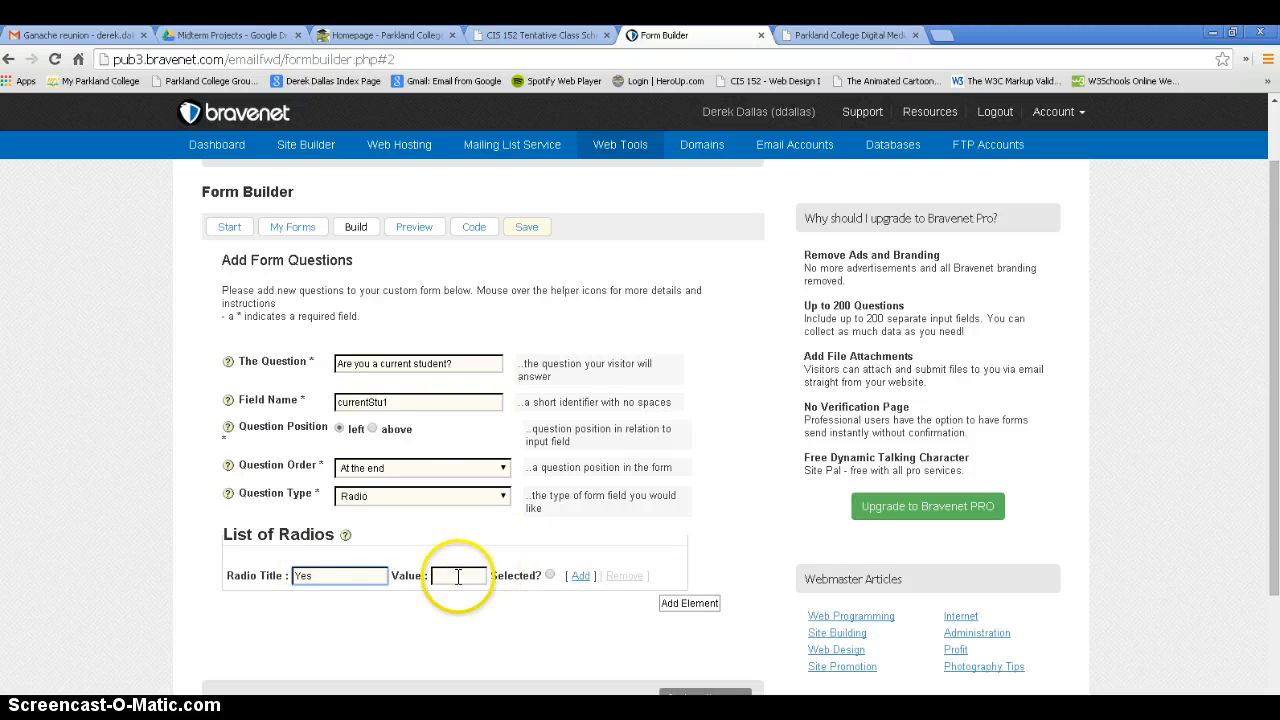
click(346, 535)
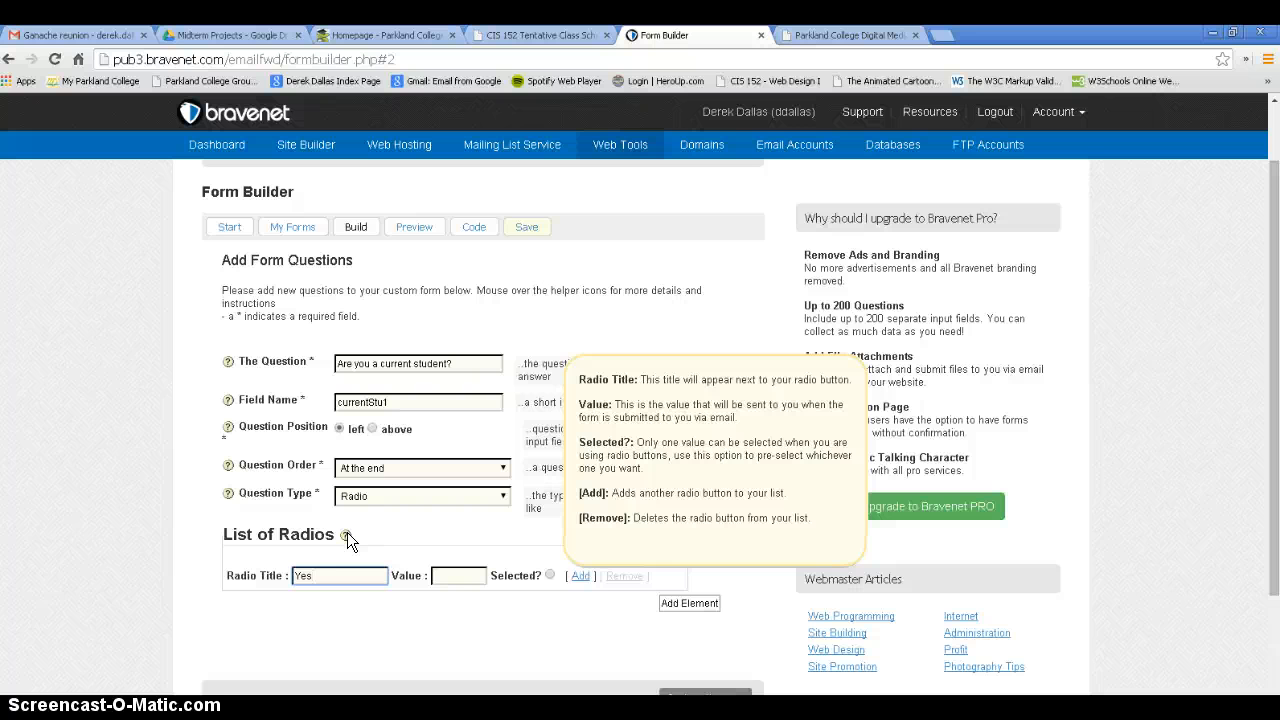
click(580, 575)
click(324, 591)
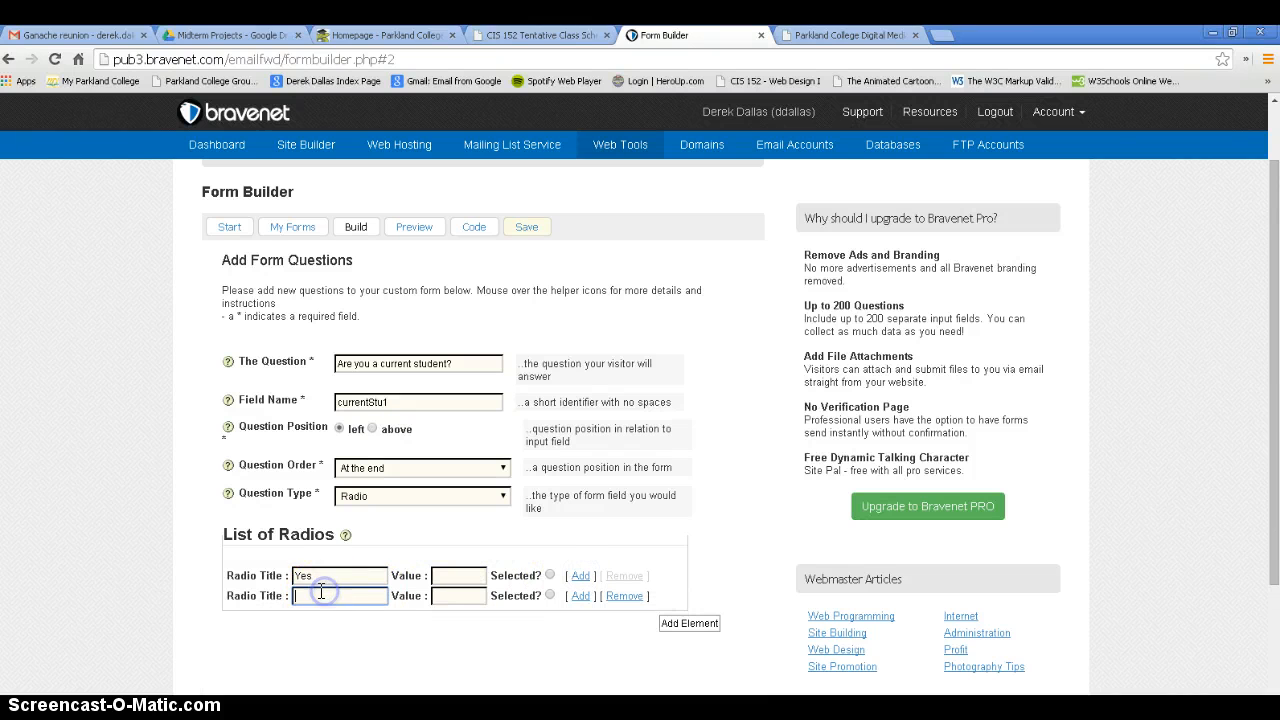
text(No)
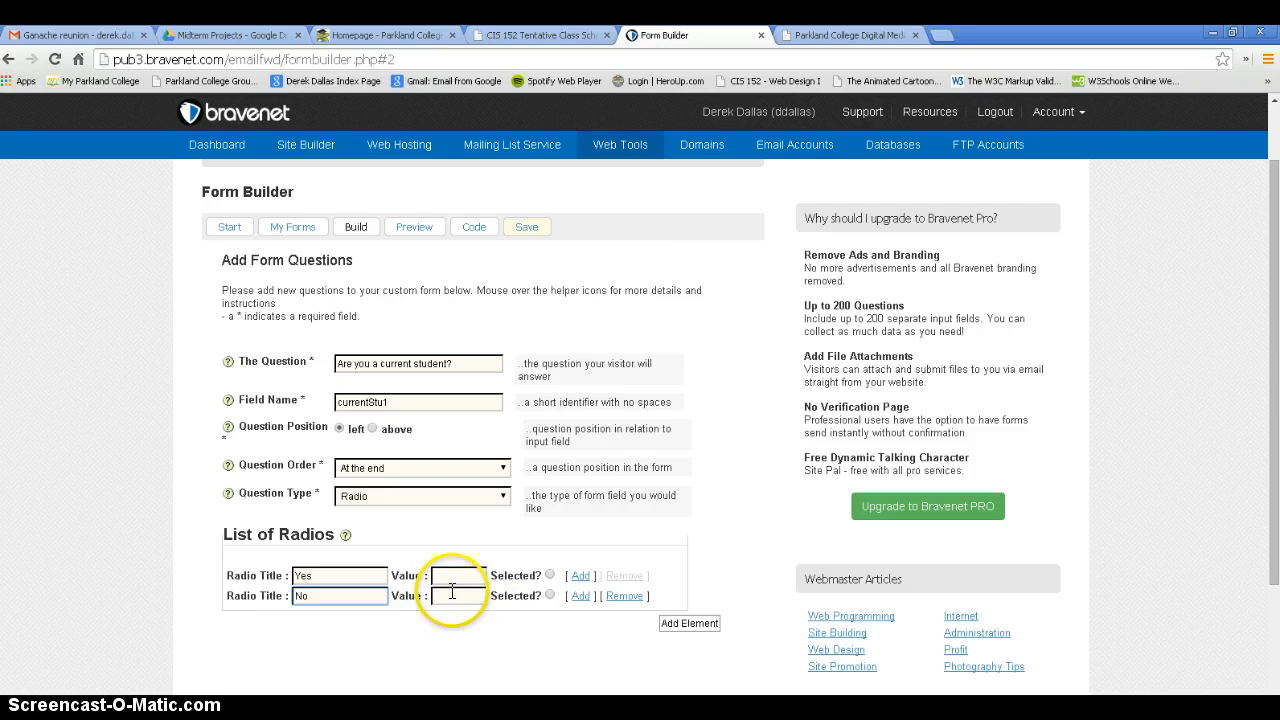
click(690, 623)
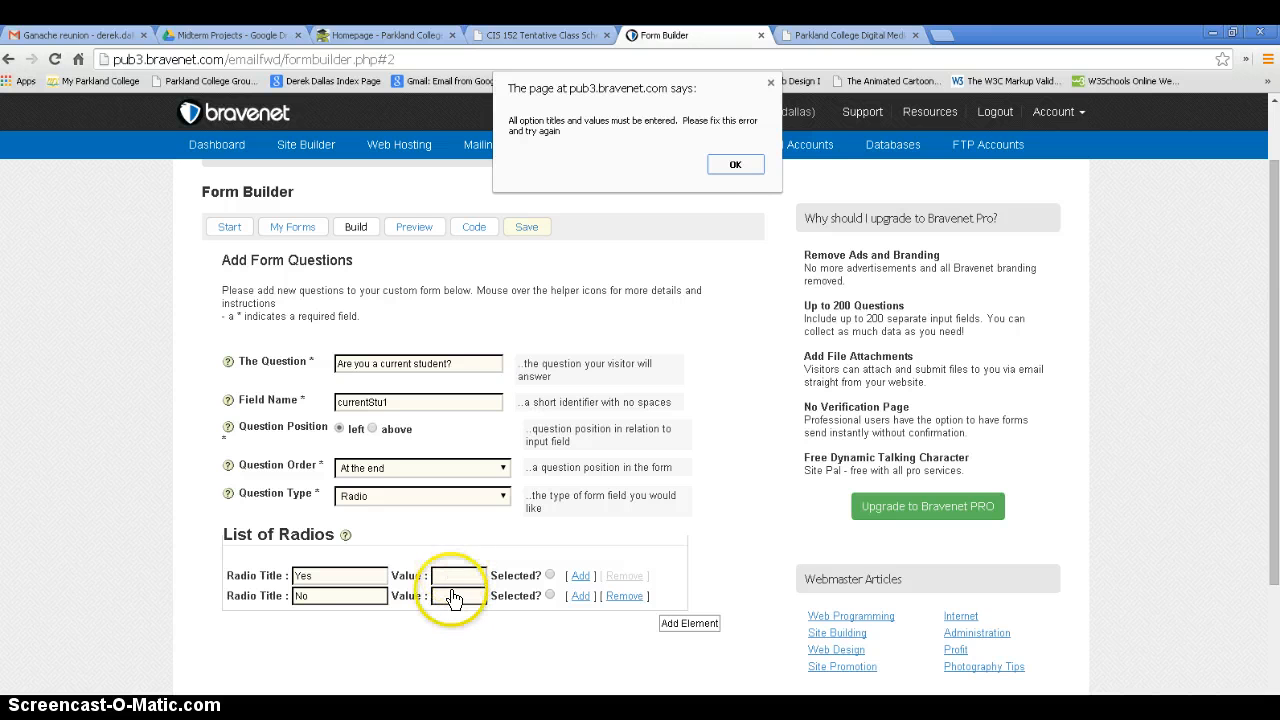
click(744, 162)
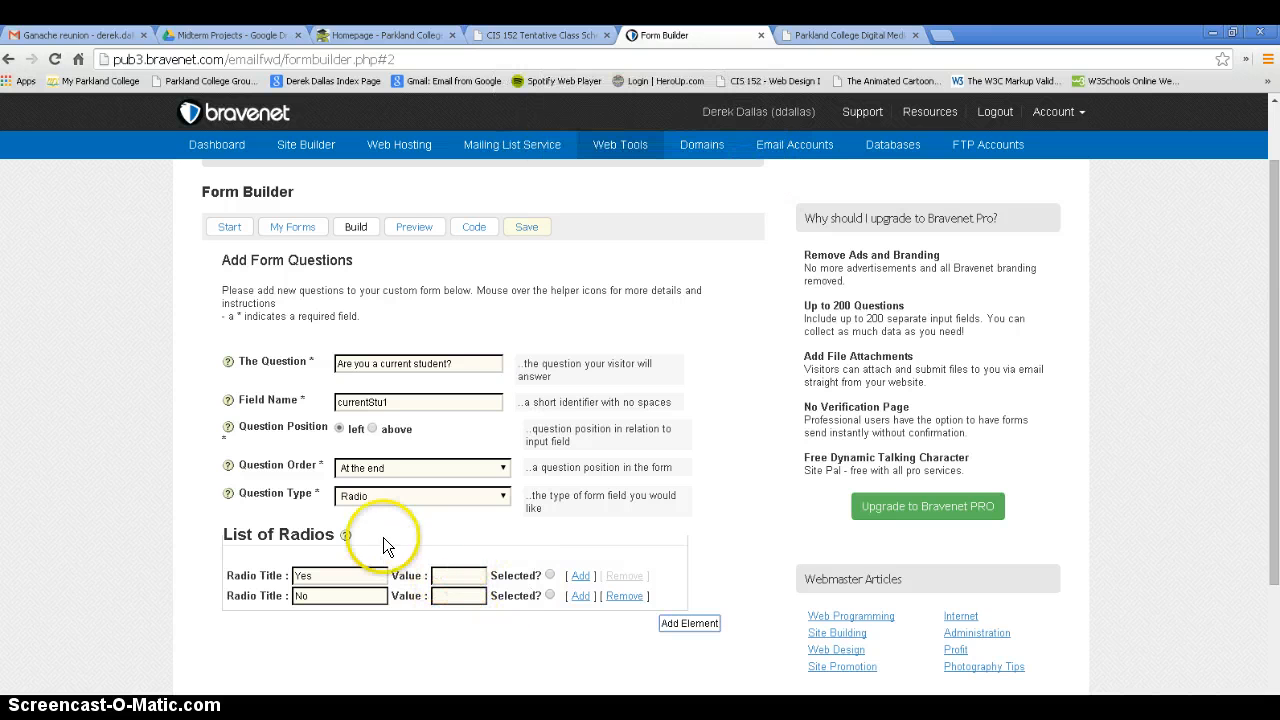
Step: Check the radio list help and set the Yes option's value to "Current student = yes"
mouse_move(349, 537)
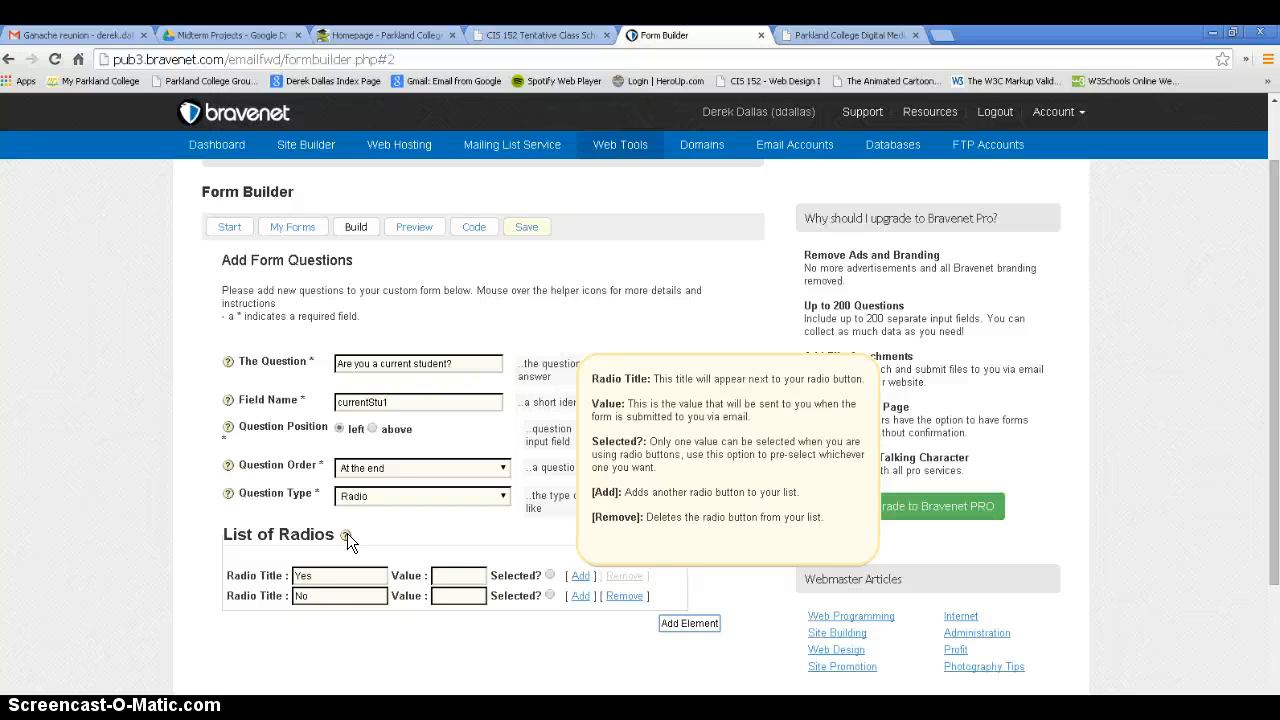
click(323, 575)
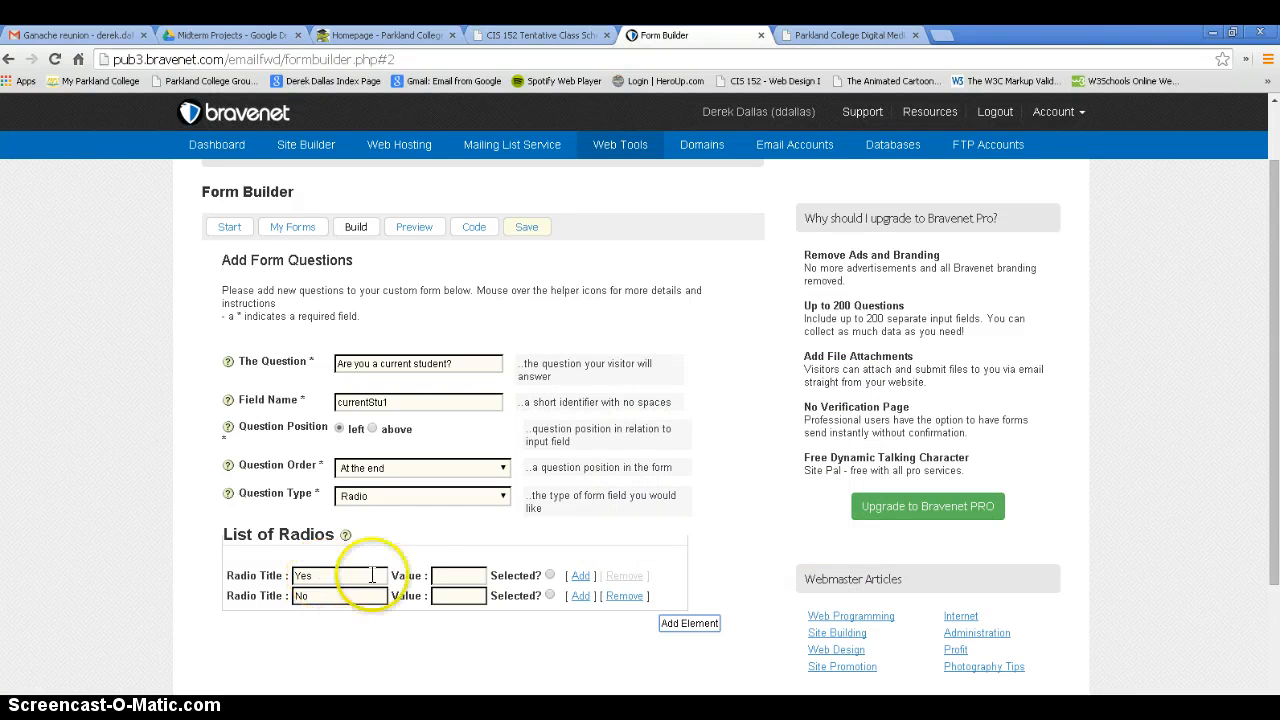
click(438, 575)
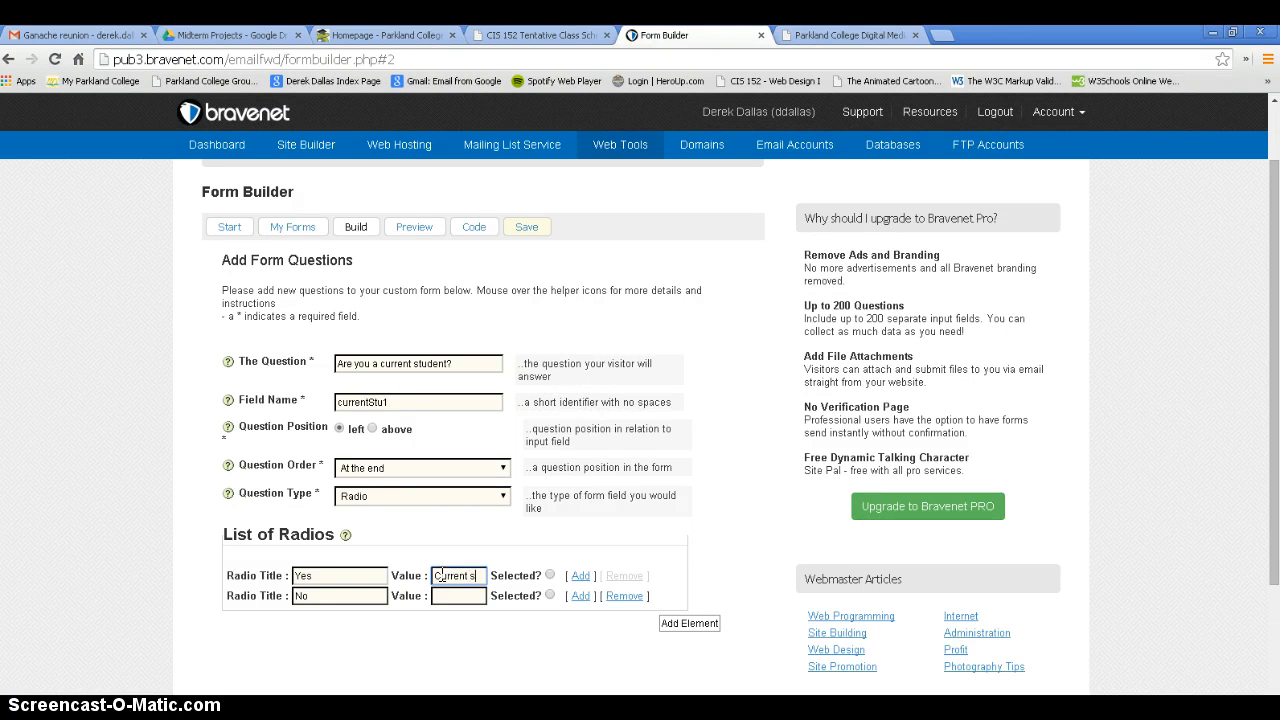
text(tudent yes)
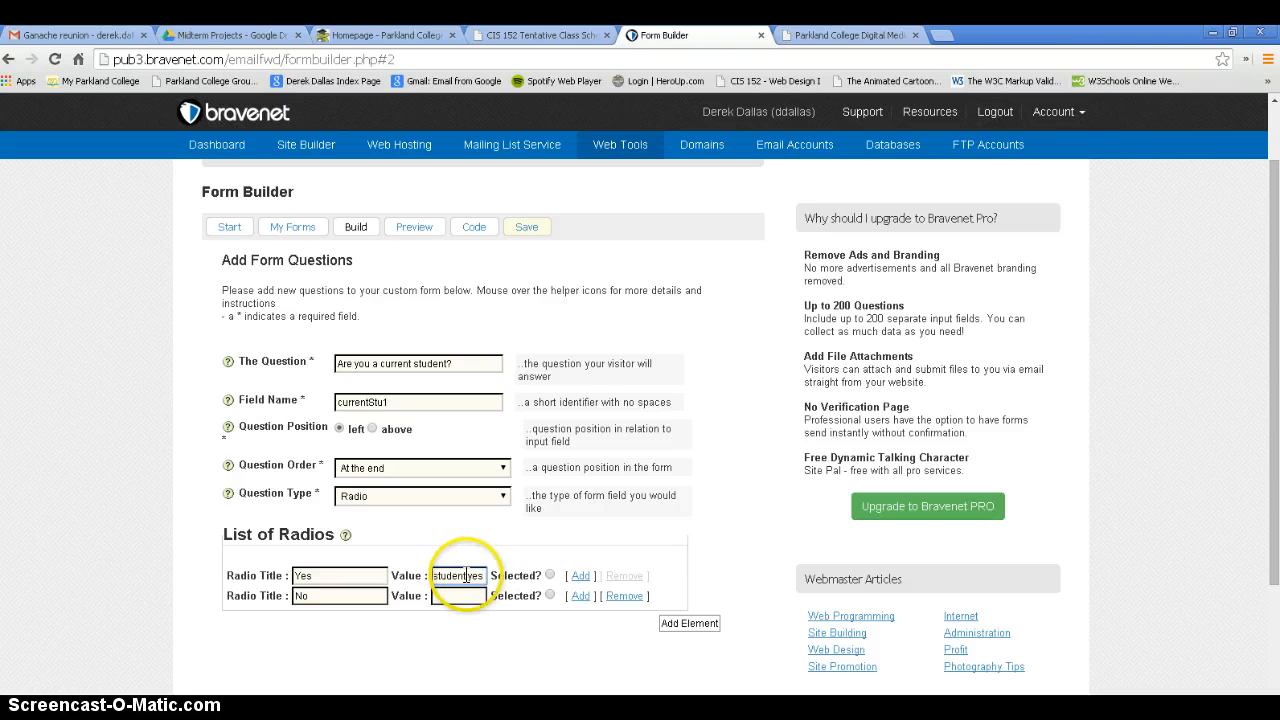
click(466, 576)
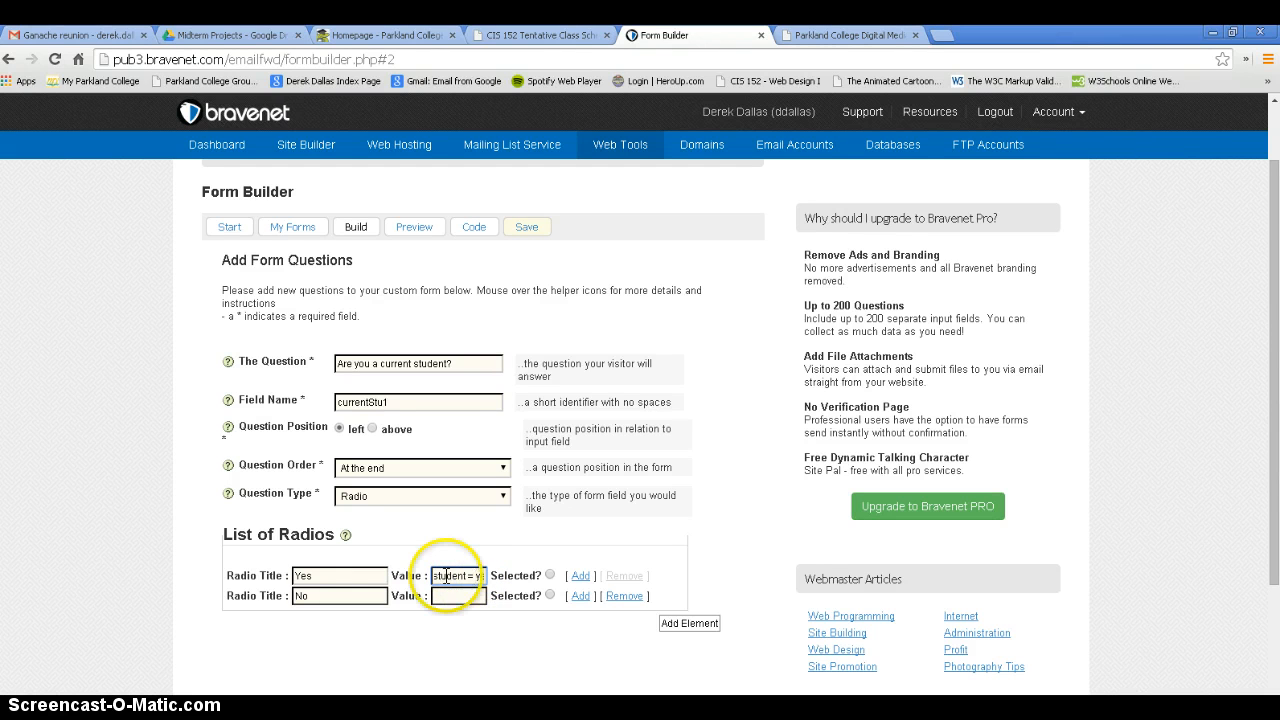
Step: Copy the Yes value to the No option, change it to "Current student = No", and try to add the question
triple_click(446, 576)
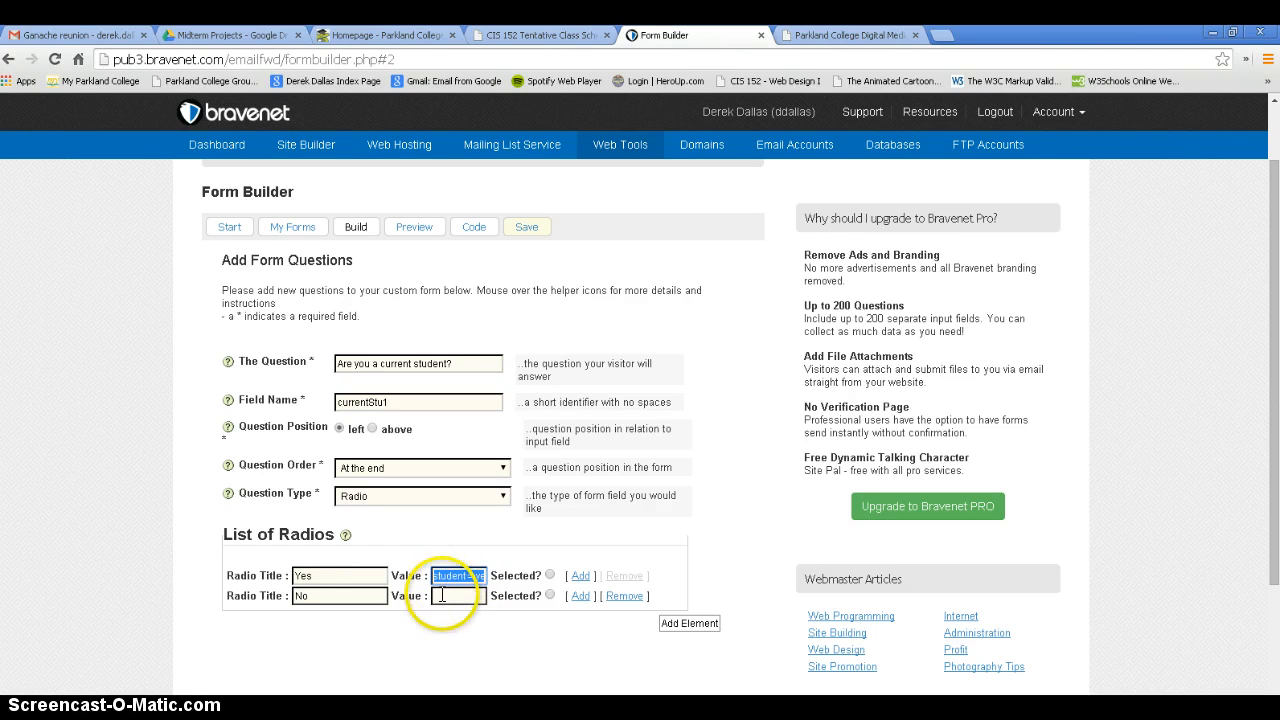
click(442, 595)
text(Current student = yes)
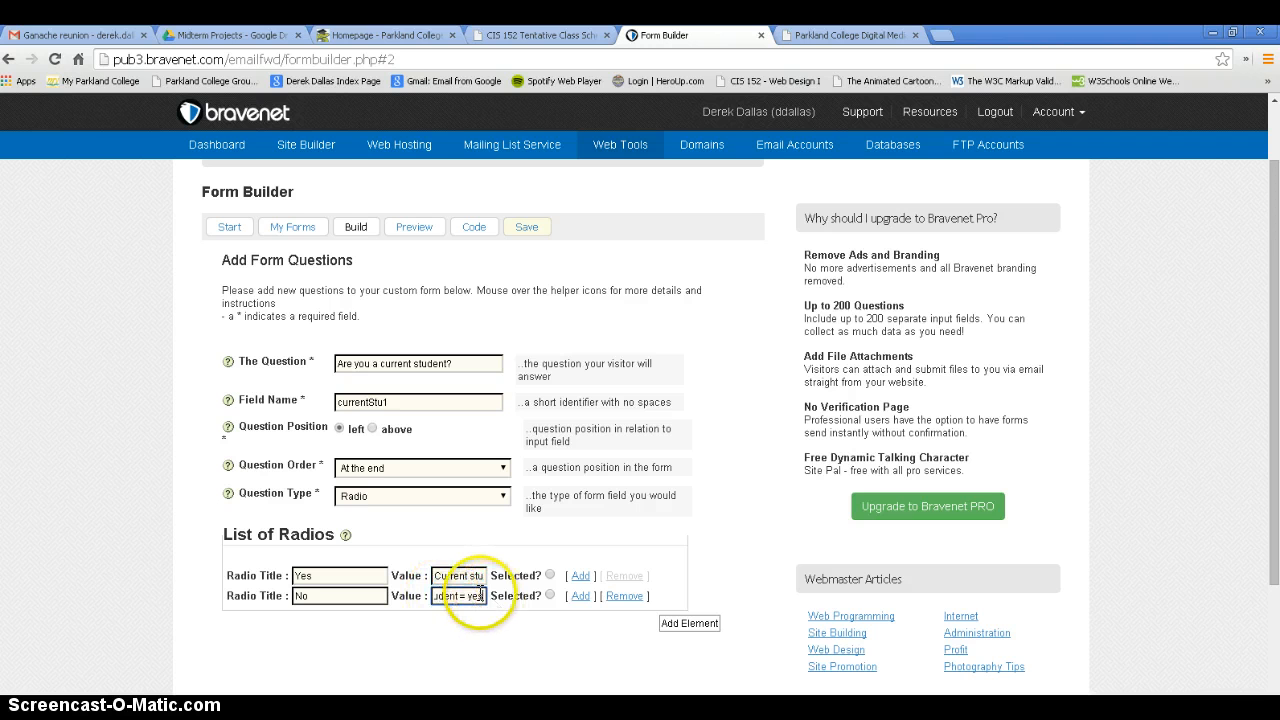
double_click(475, 596)
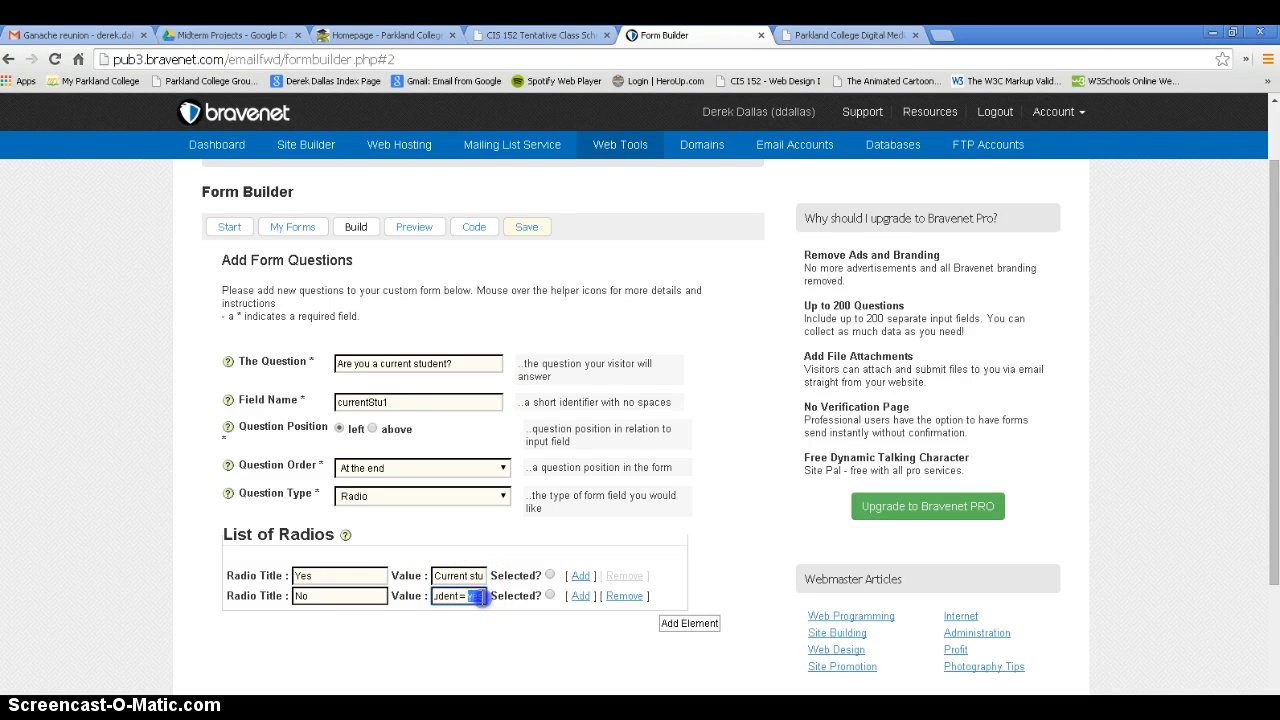
text(no)
text(No)
click(458, 574)
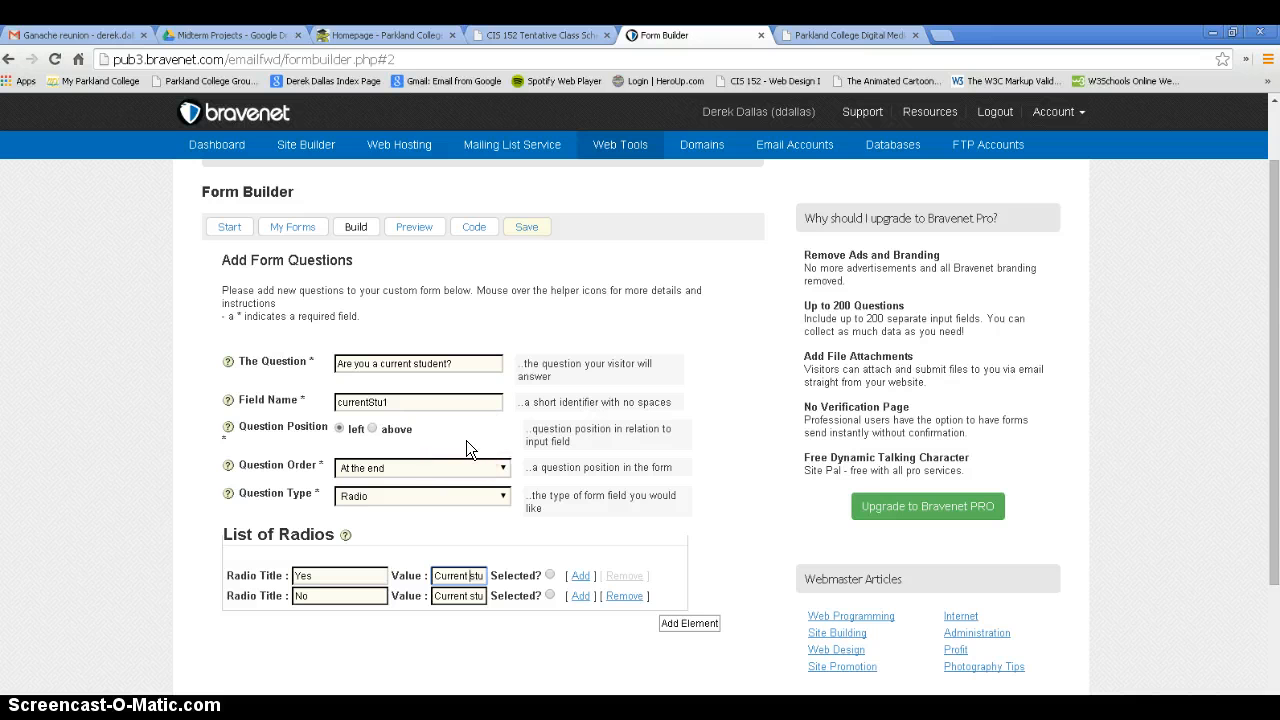
click(690, 623)
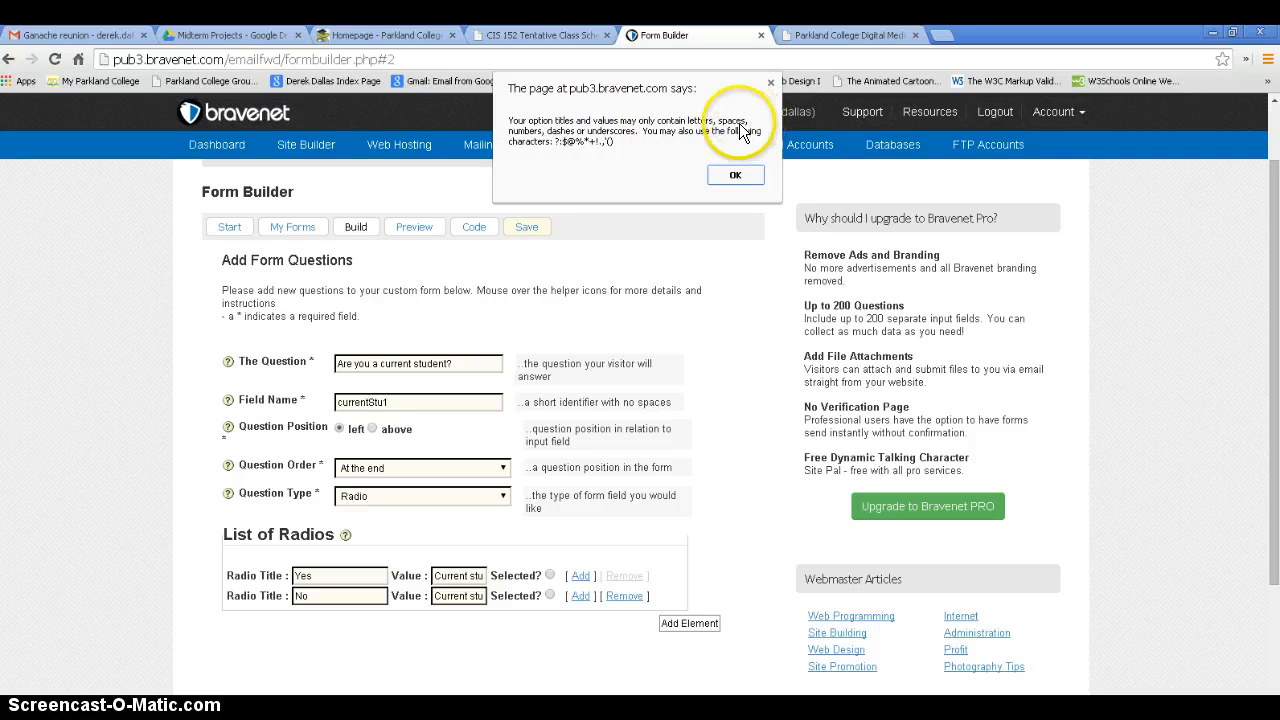
click(733, 175)
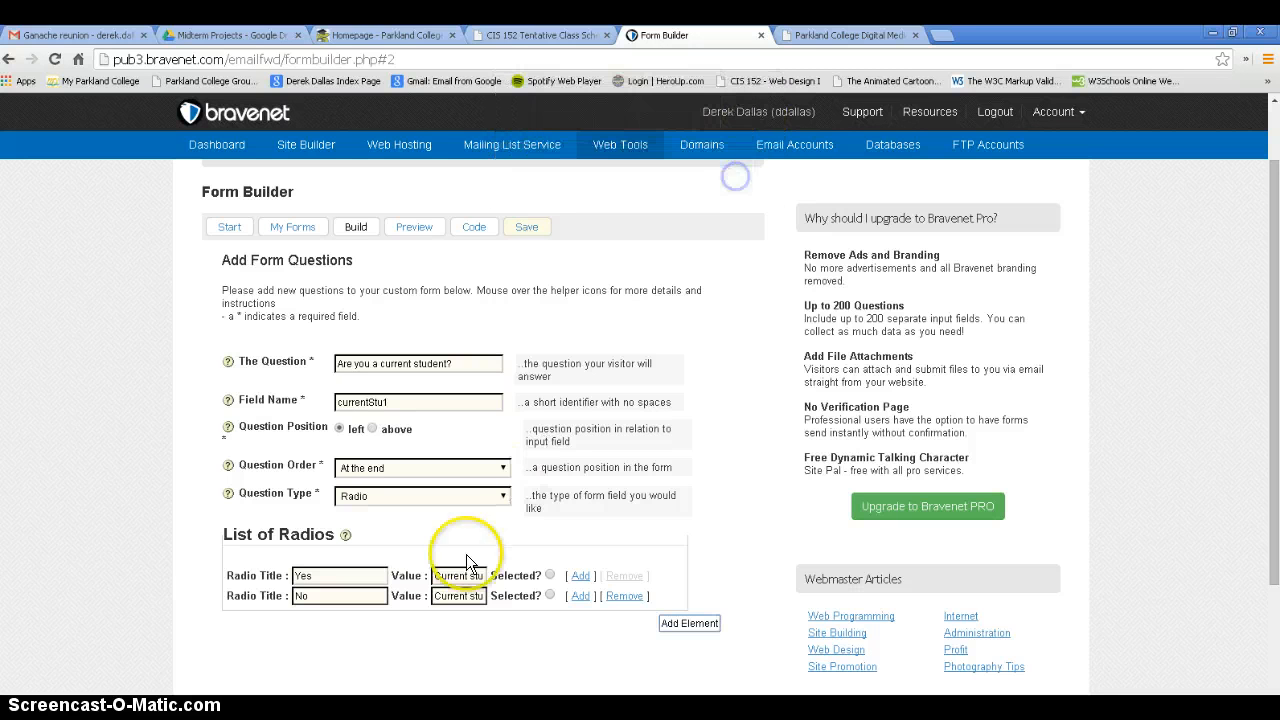
Step: Remove the equals sign from the Yes option's value so it reads "Current student yes"
click(475, 574)
key(End)
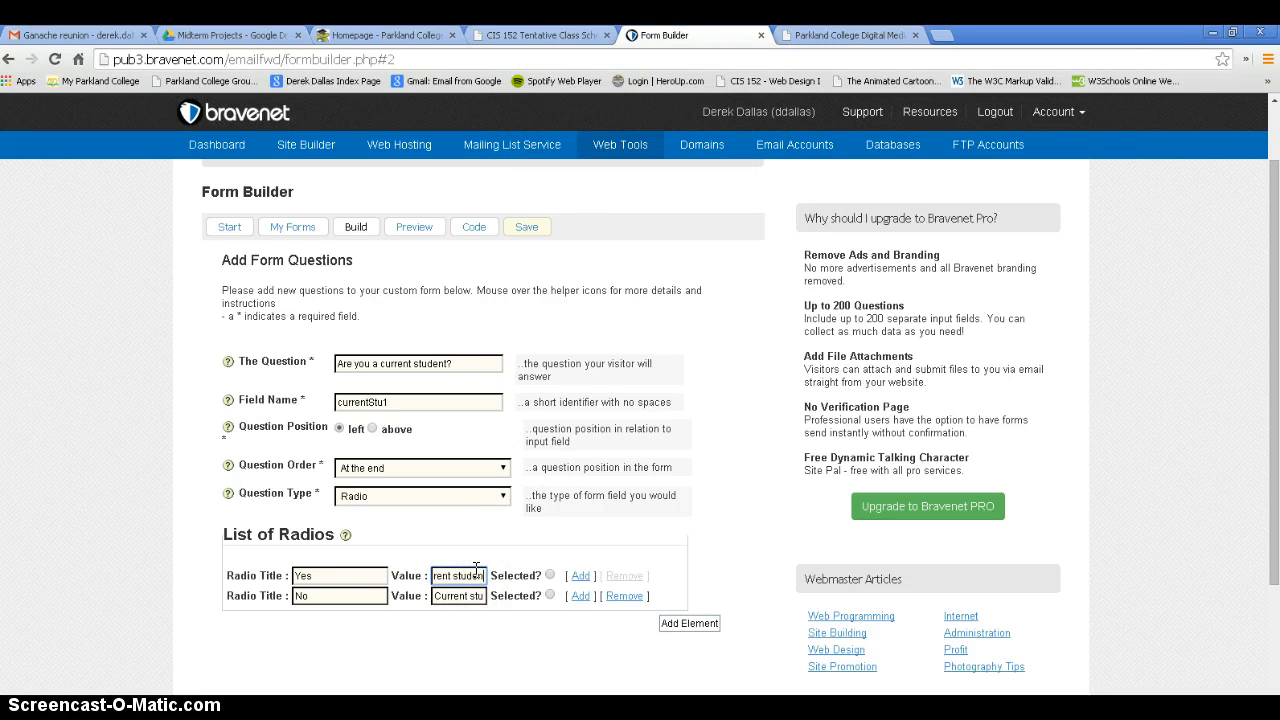
key(Right)
key(Right)
key(Right)
key(Right)
key(Right)
click(481, 572)
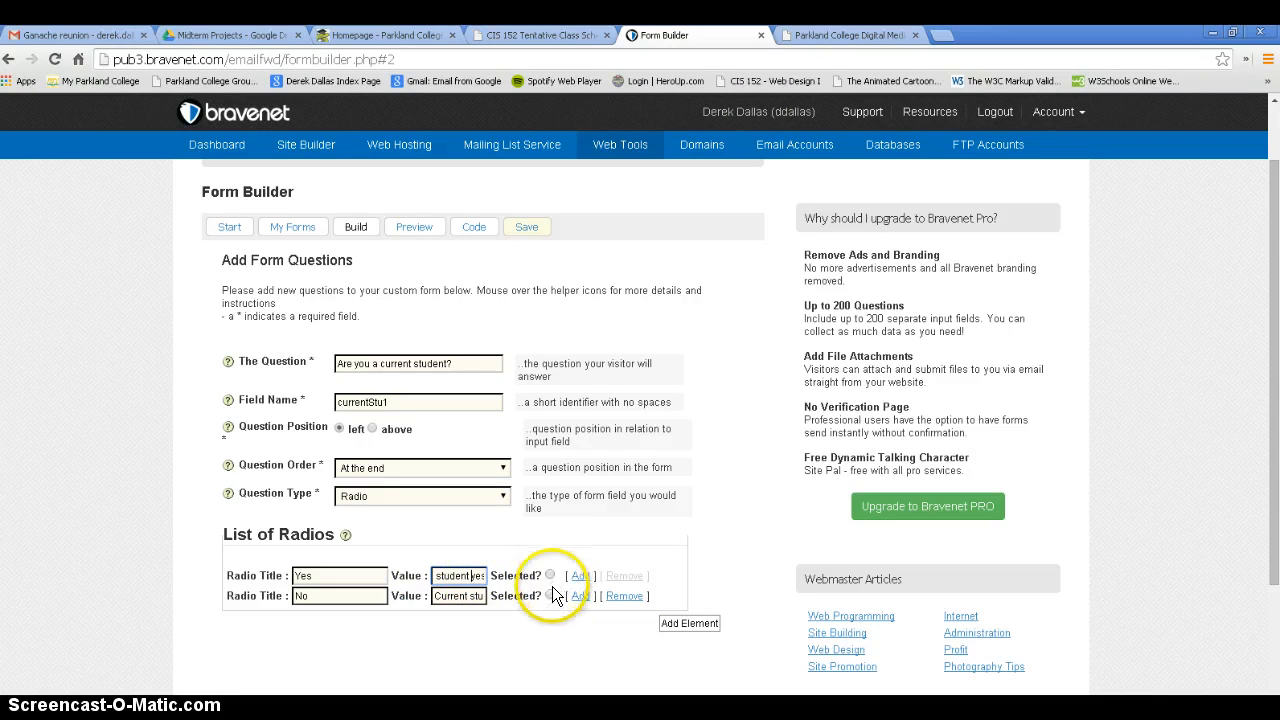
Step: Remove the equals sign from the No option's value and add the current-student question to the form
click(476, 596)
text(dent = No)
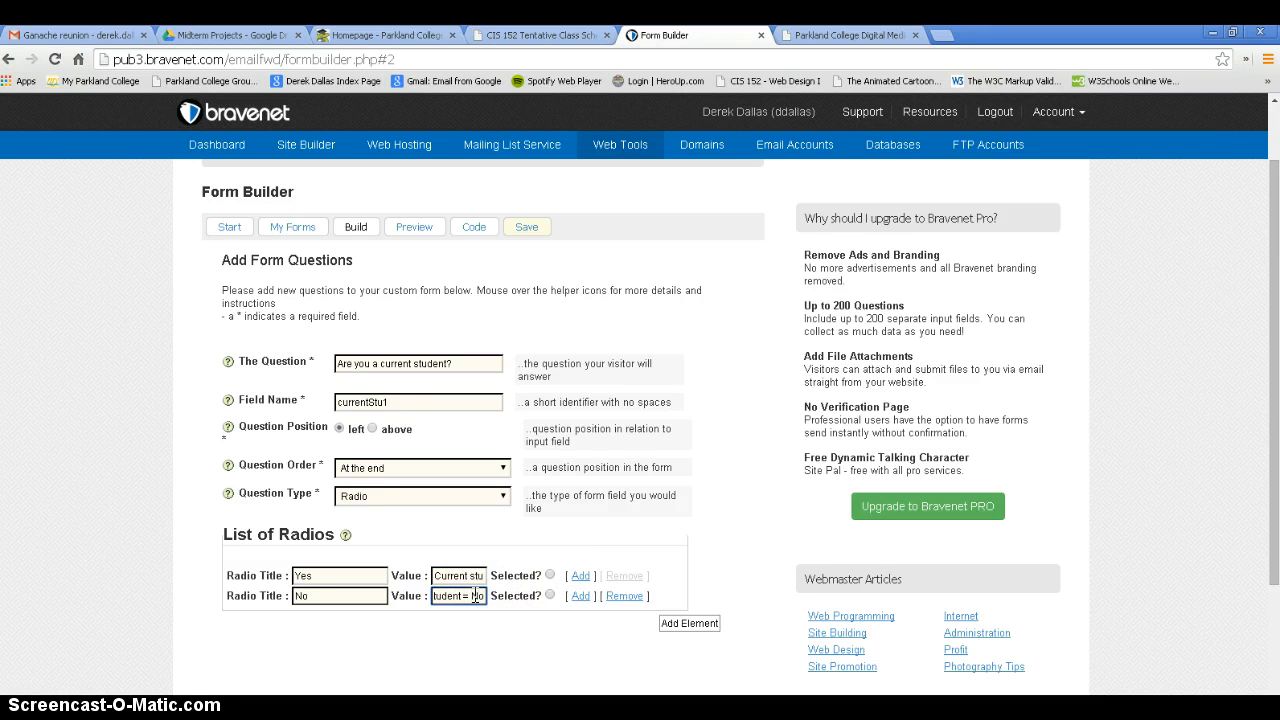
click(476, 596)
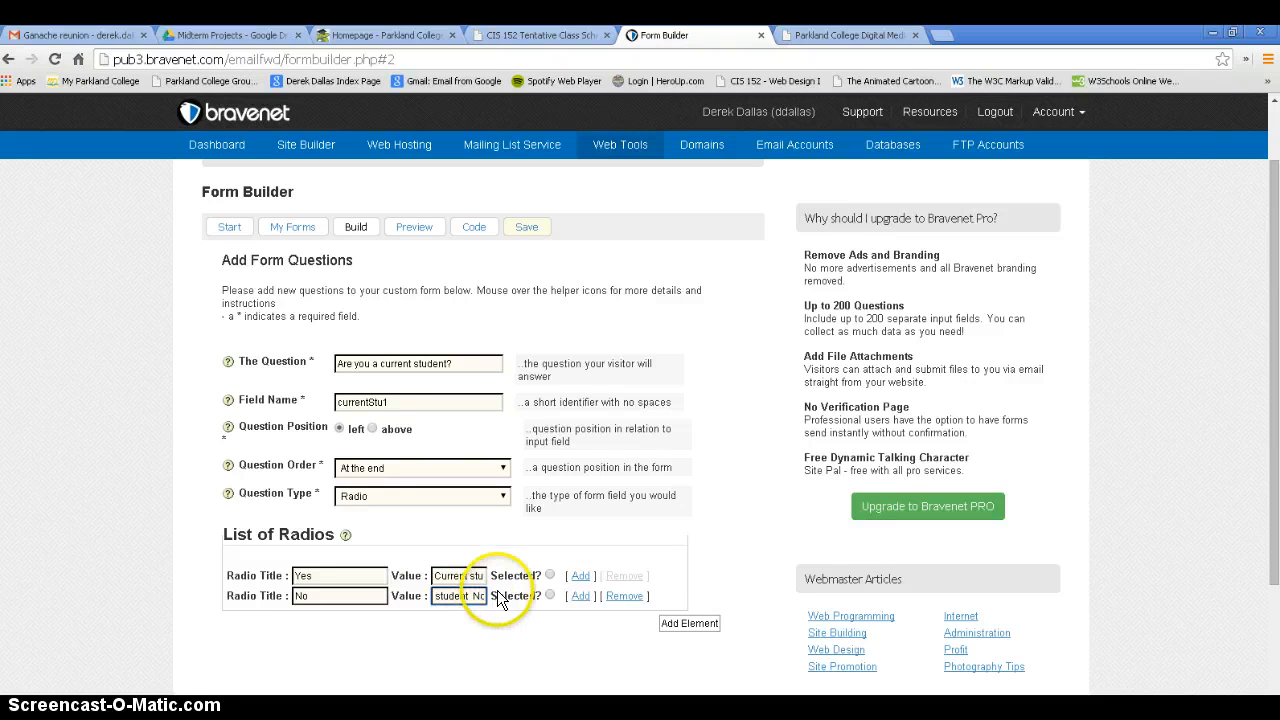
click(700, 626)
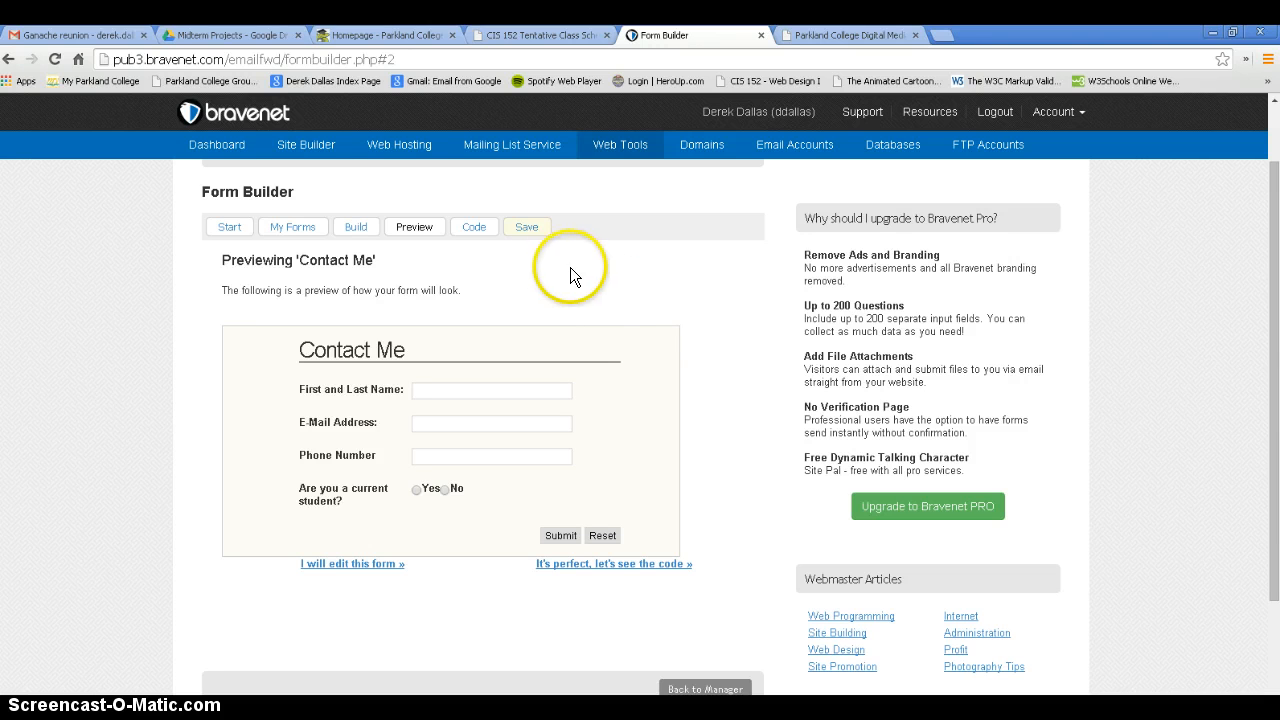
Step: Save the form under the name "Contact Me" and preview it
click(528, 228)
click(514, 321)
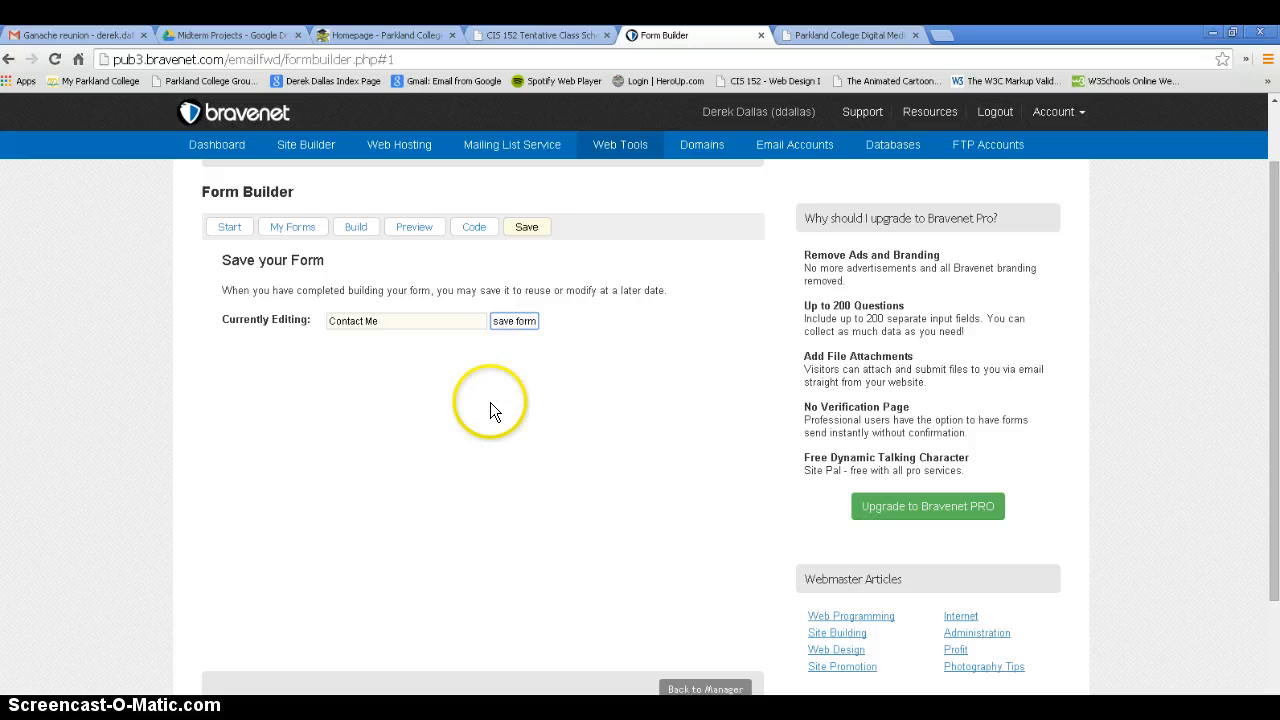
click(418, 228)
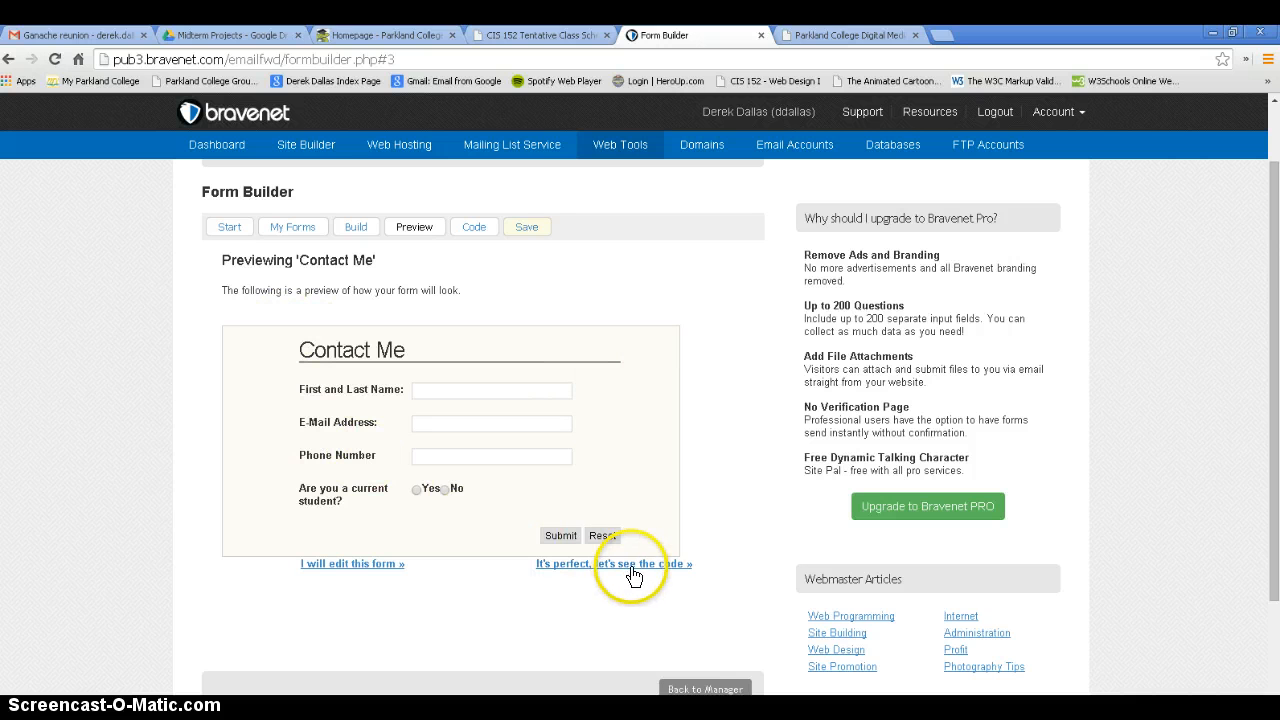
Step: Examine the form's copy/paste HTML code, highlighting the post method and the action URL in the form tag
click(474, 229)
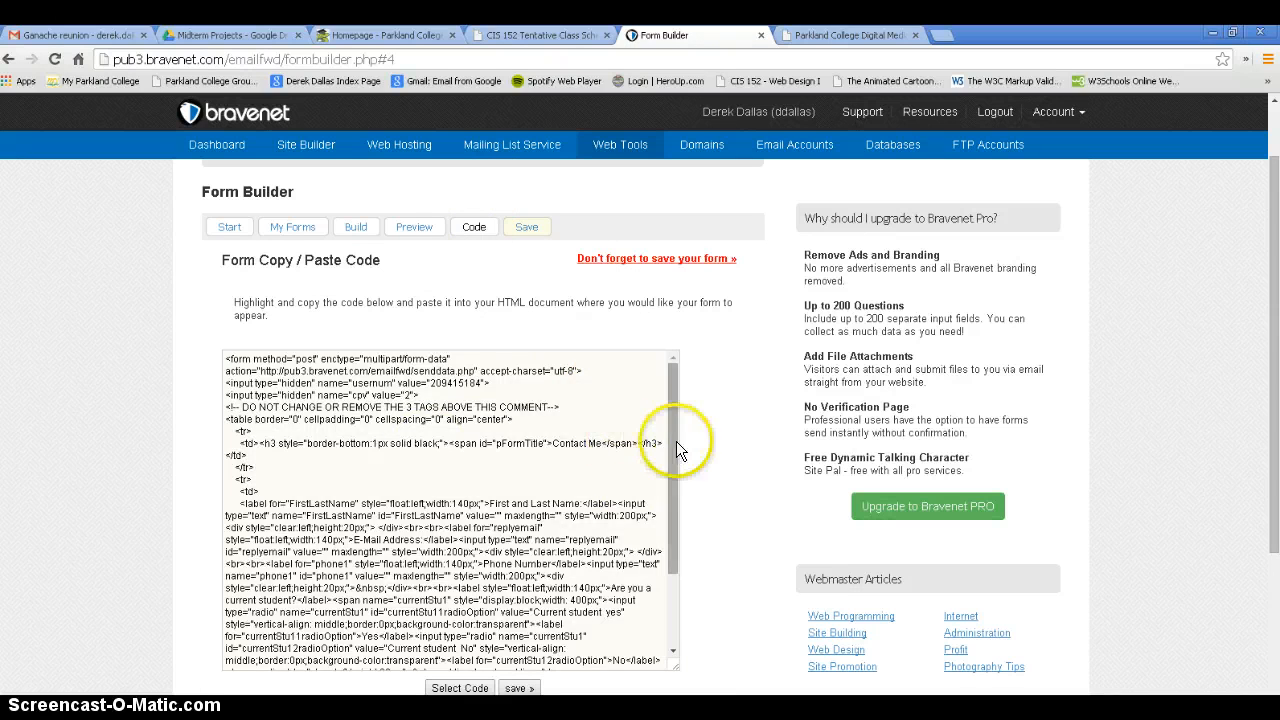
mouse_move(676, 441)
mouse_down()
mouse_move(676, 557)
mouse_move(679, 443)
mouse_up()
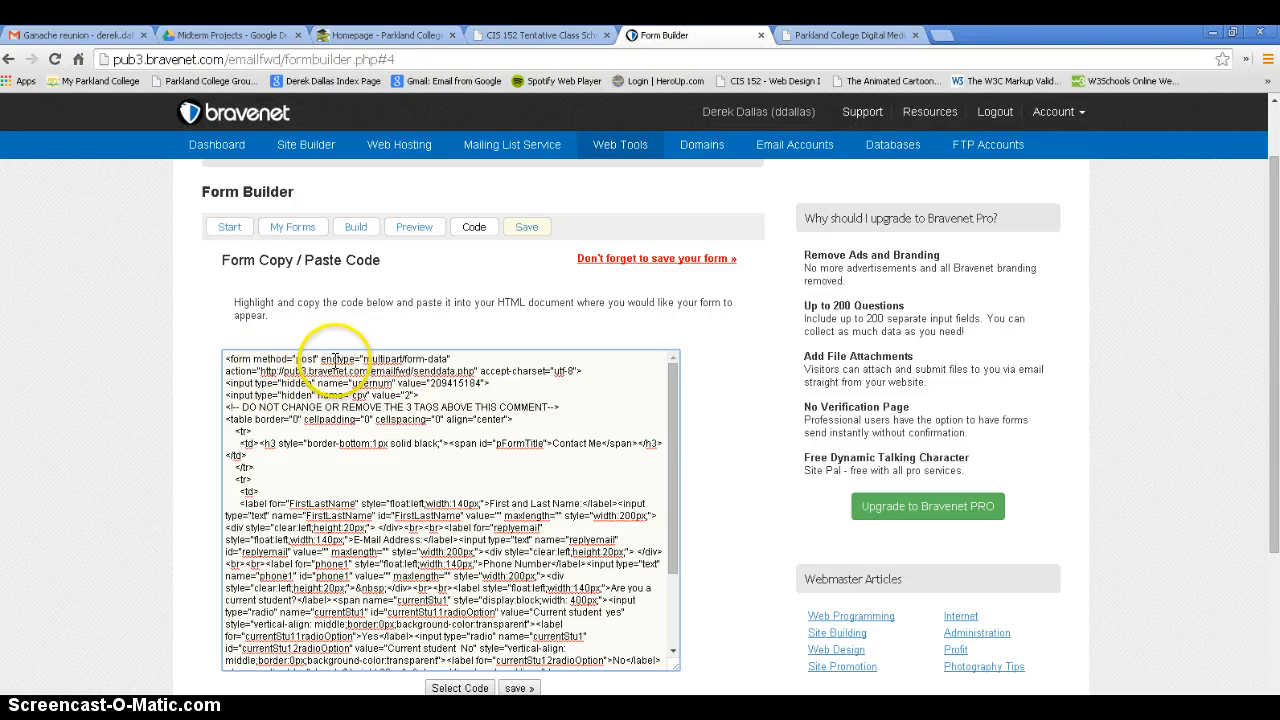
right_click(295, 357)
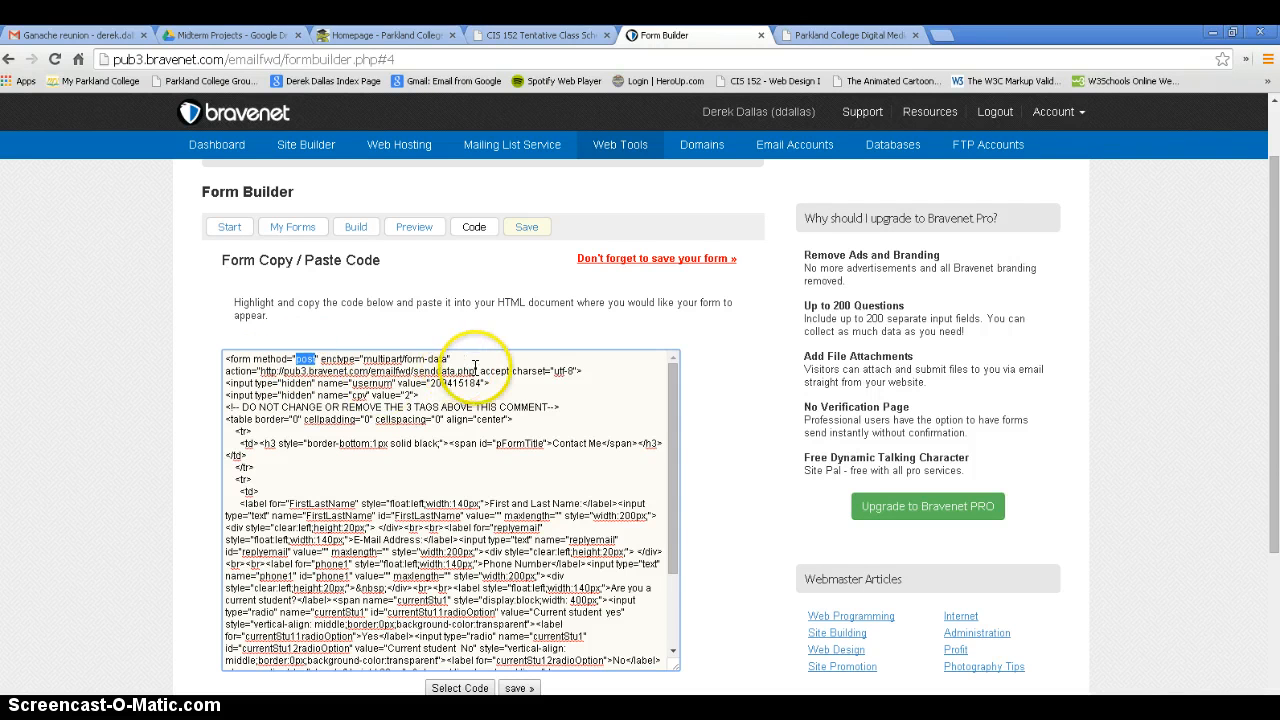
drag(476, 371, 263, 371)
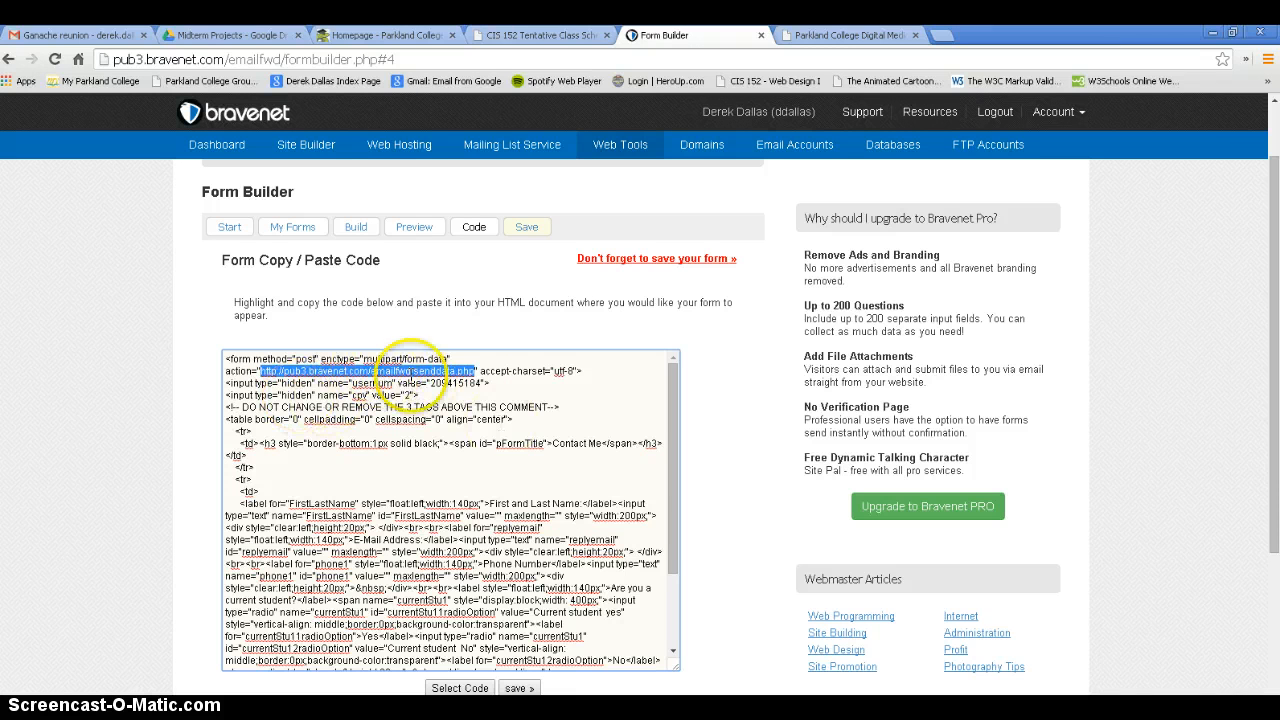
Step: Select the form's entire HTML code in the copy/paste box and copy it
click(441, 467)
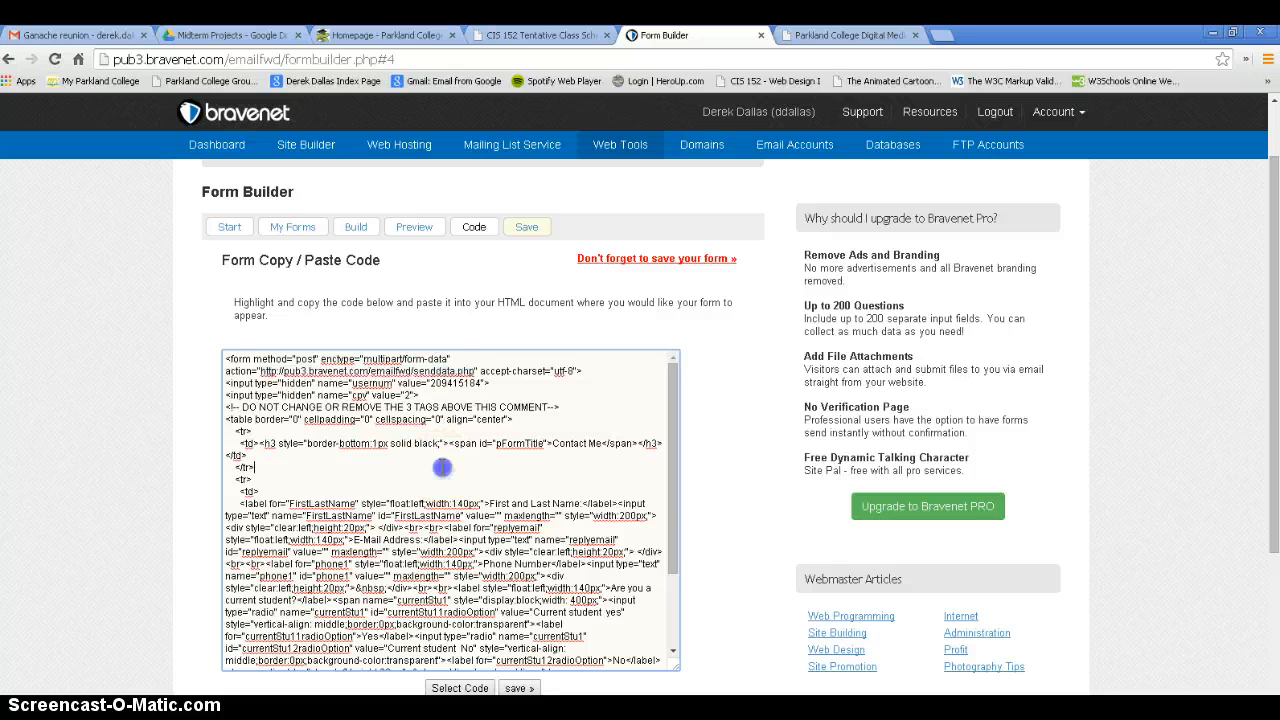
click(460, 688)
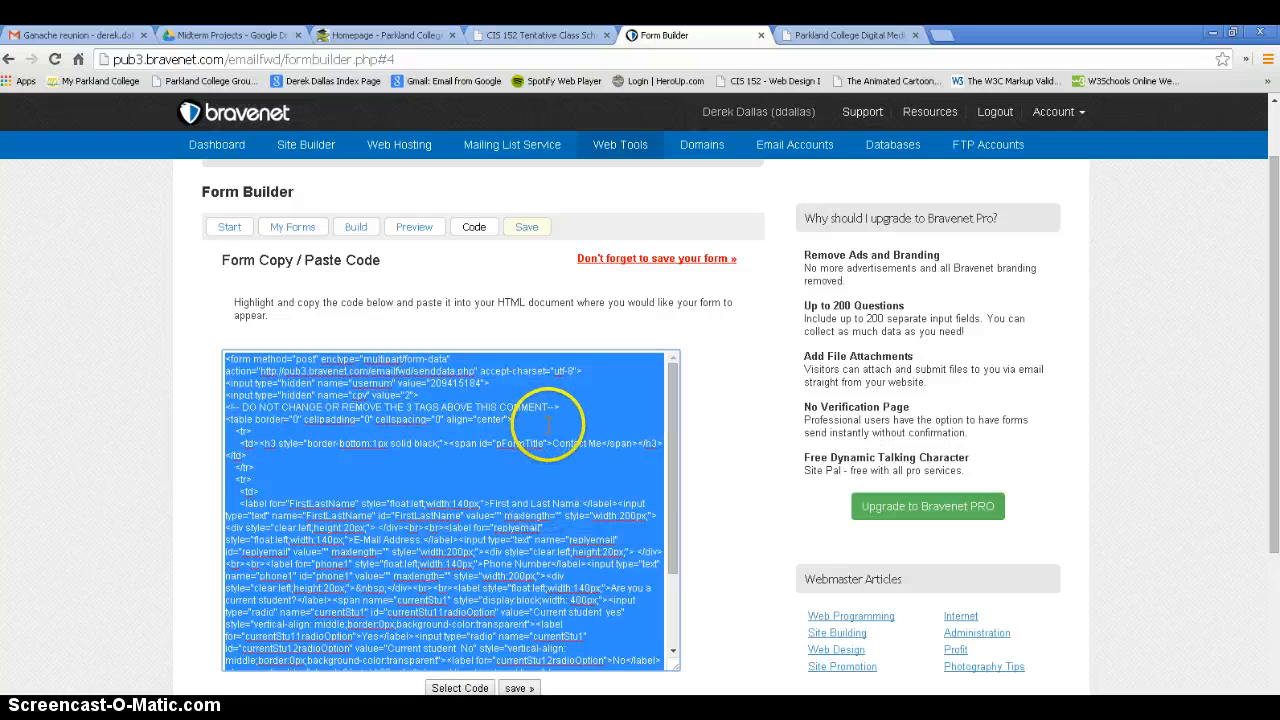
click(607, 295)
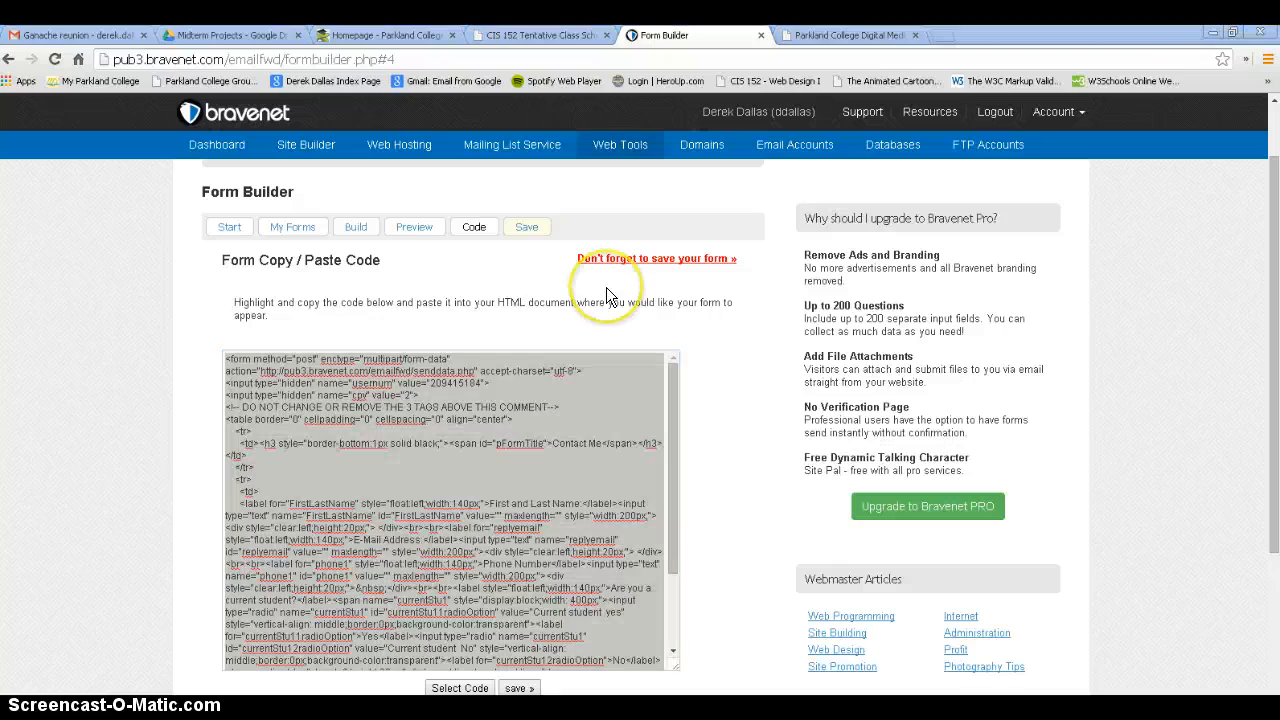
Step: Switch to Dreamweaver and examine the galleryContainer, socialMedia and three-column divs in contactForm-demo152.html to locate the form's insertion point
click(1214, 31)
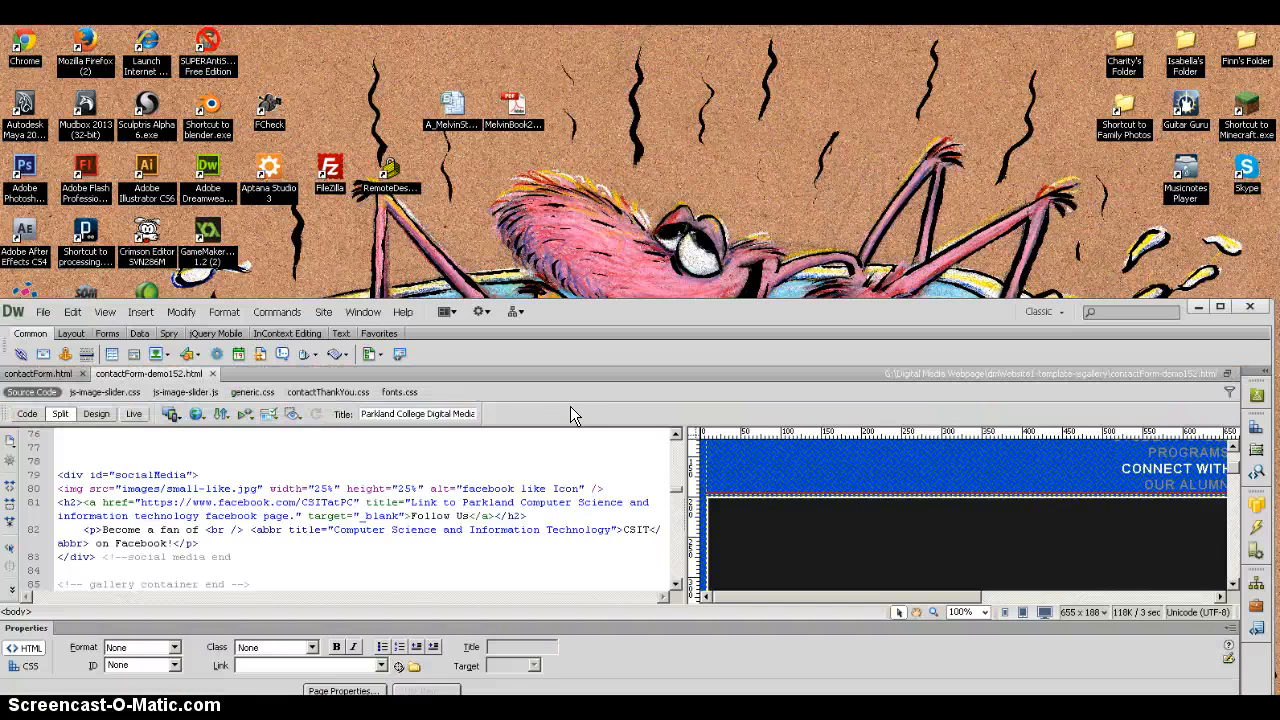
click(1219, 306)
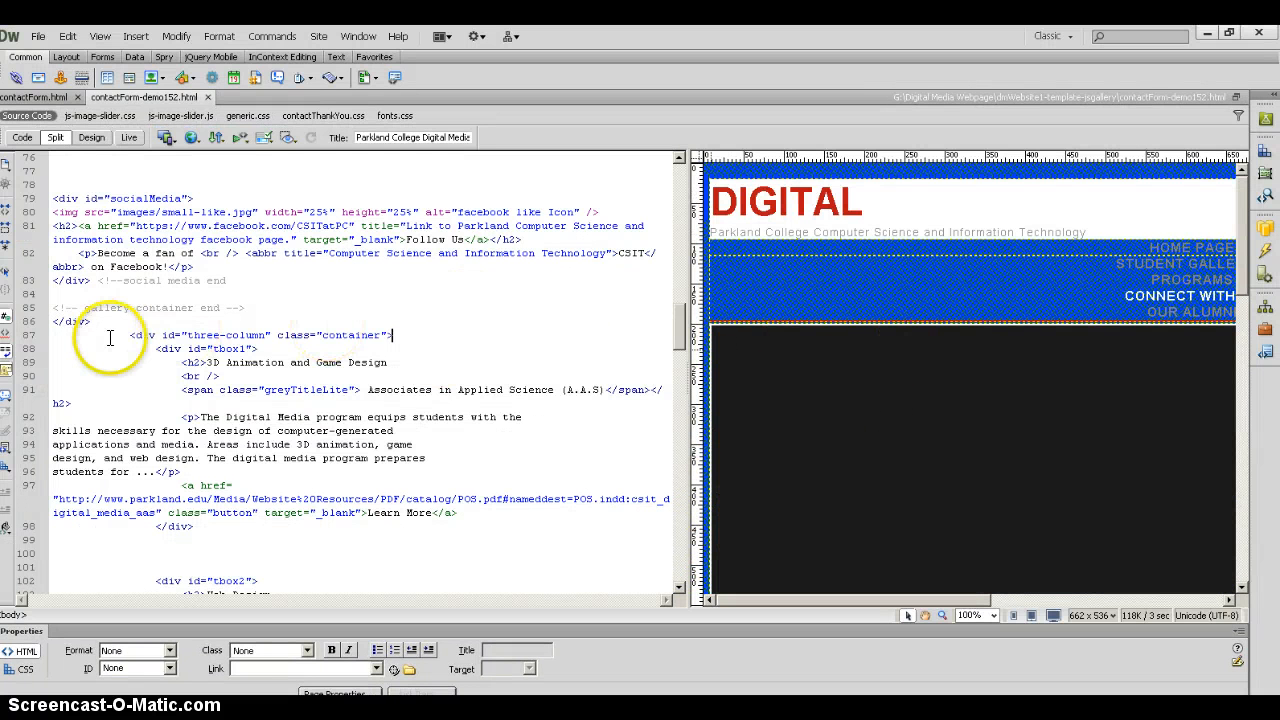
drag(130, 335, 148, 335)
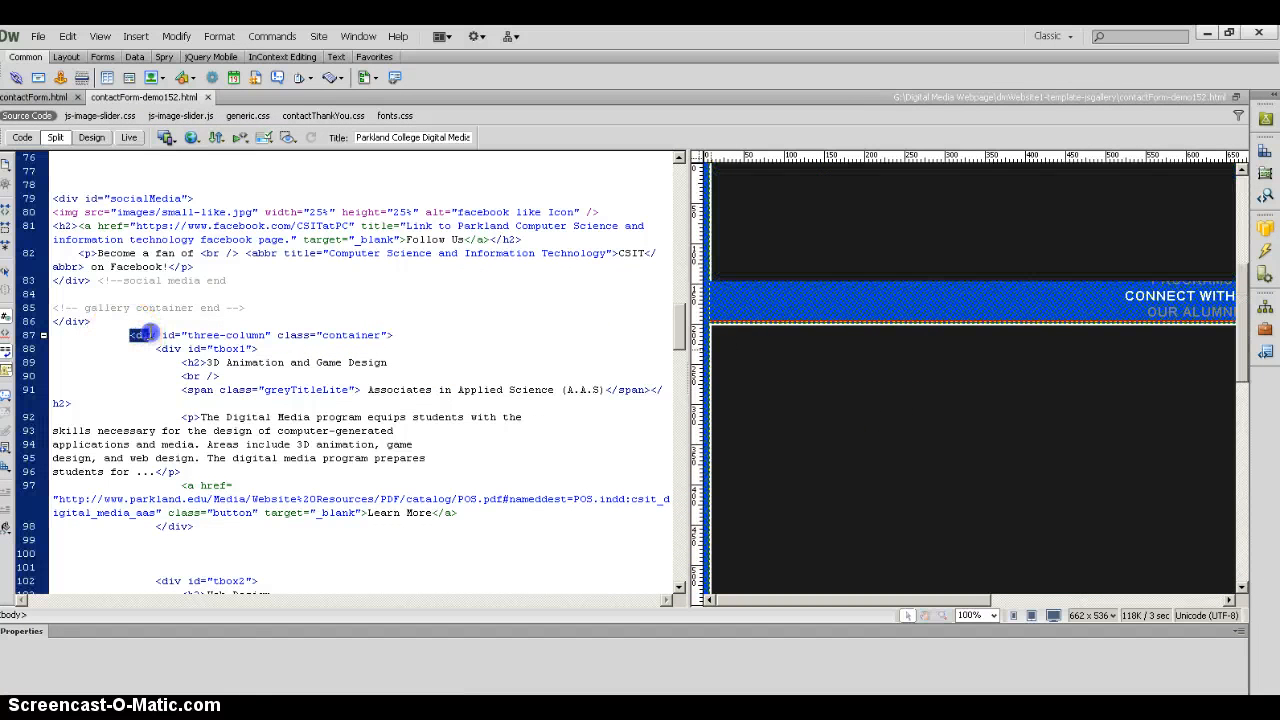
click(324, 533)
scroll(540, 349, up, 4)
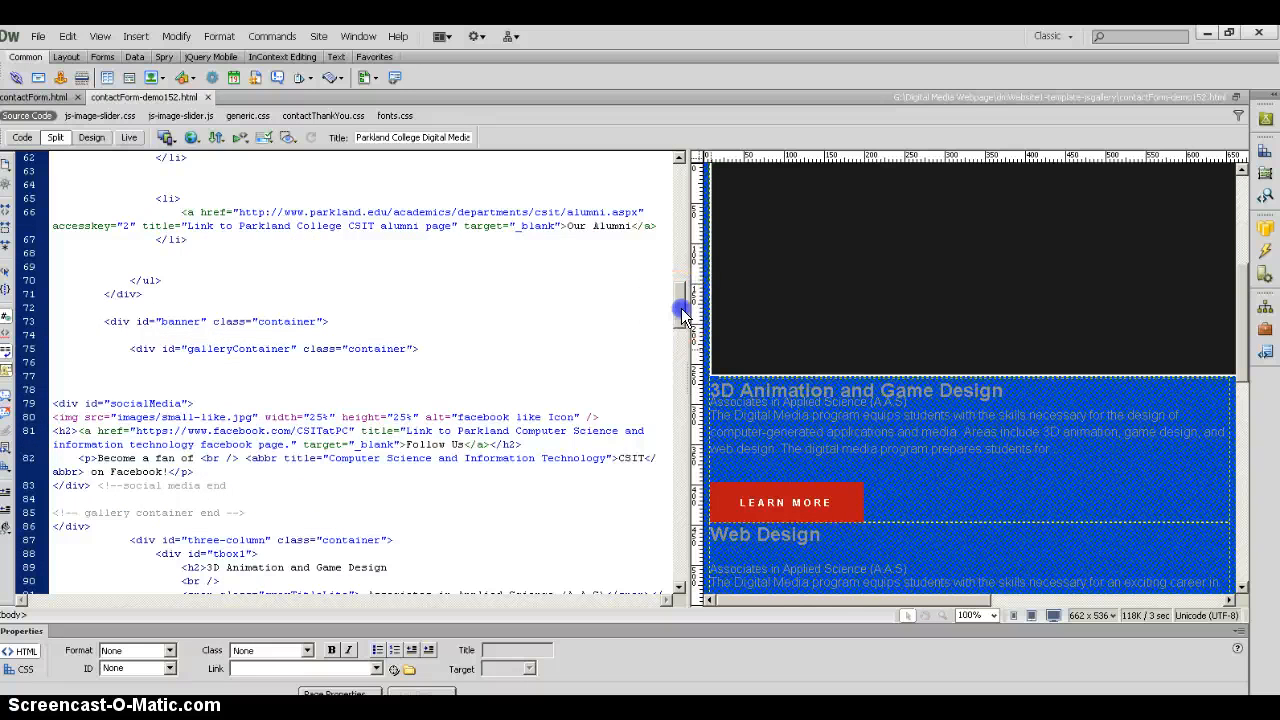
mouse_move(680, 309)
mouse_down()
mouse_move(680, 280)
mouse_move(679, 308)
mouse_up()
drag(130, 331, 414, 329)
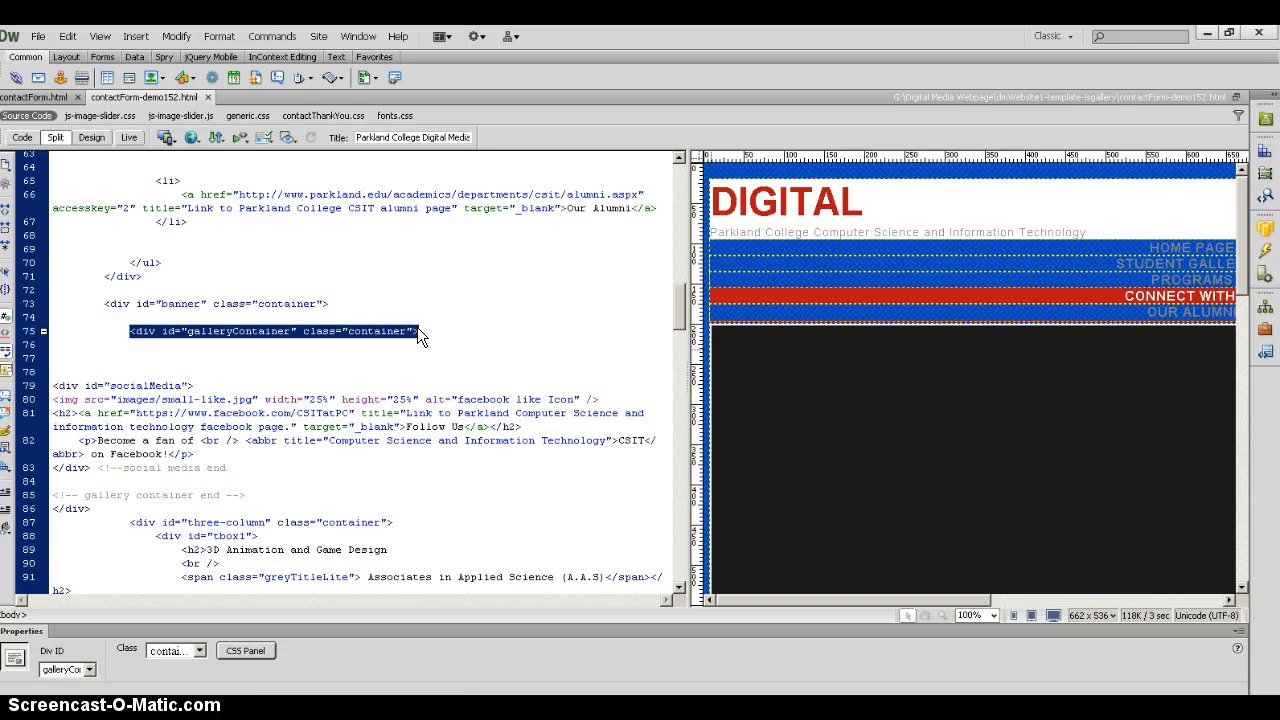
click(131, 347)
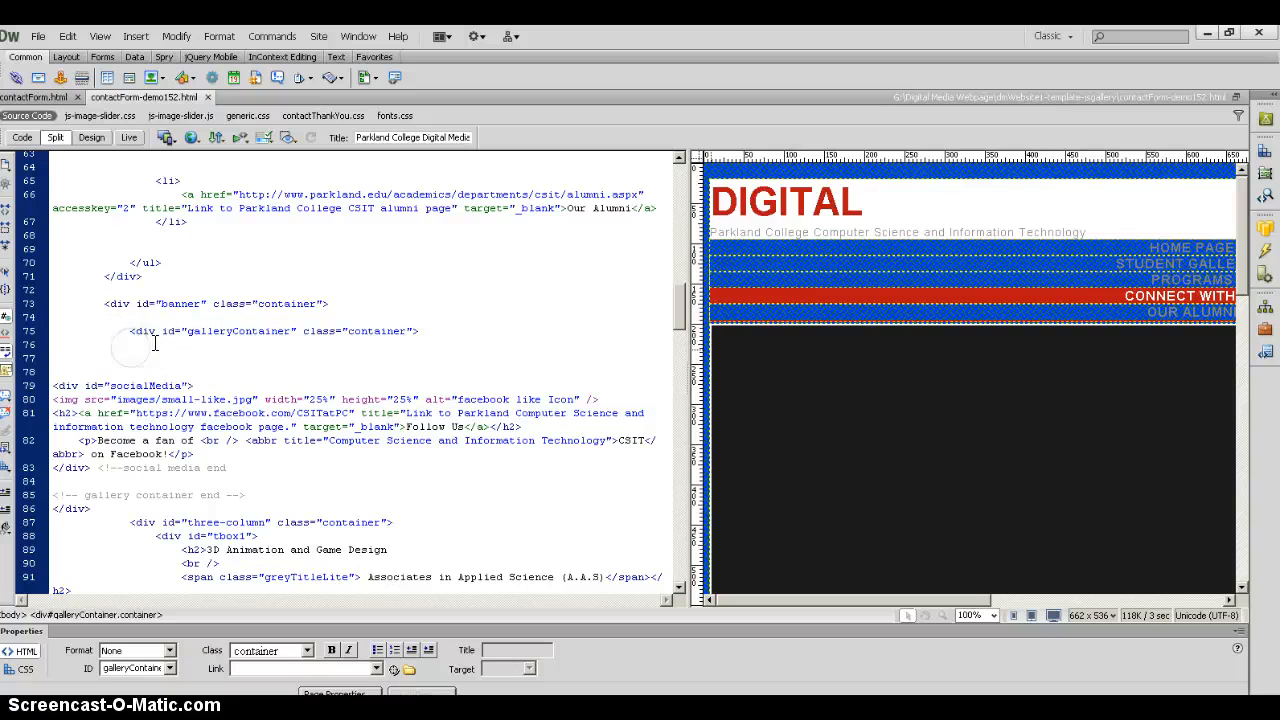
drag(200, 385, 52, 386)
click(1048, 407)
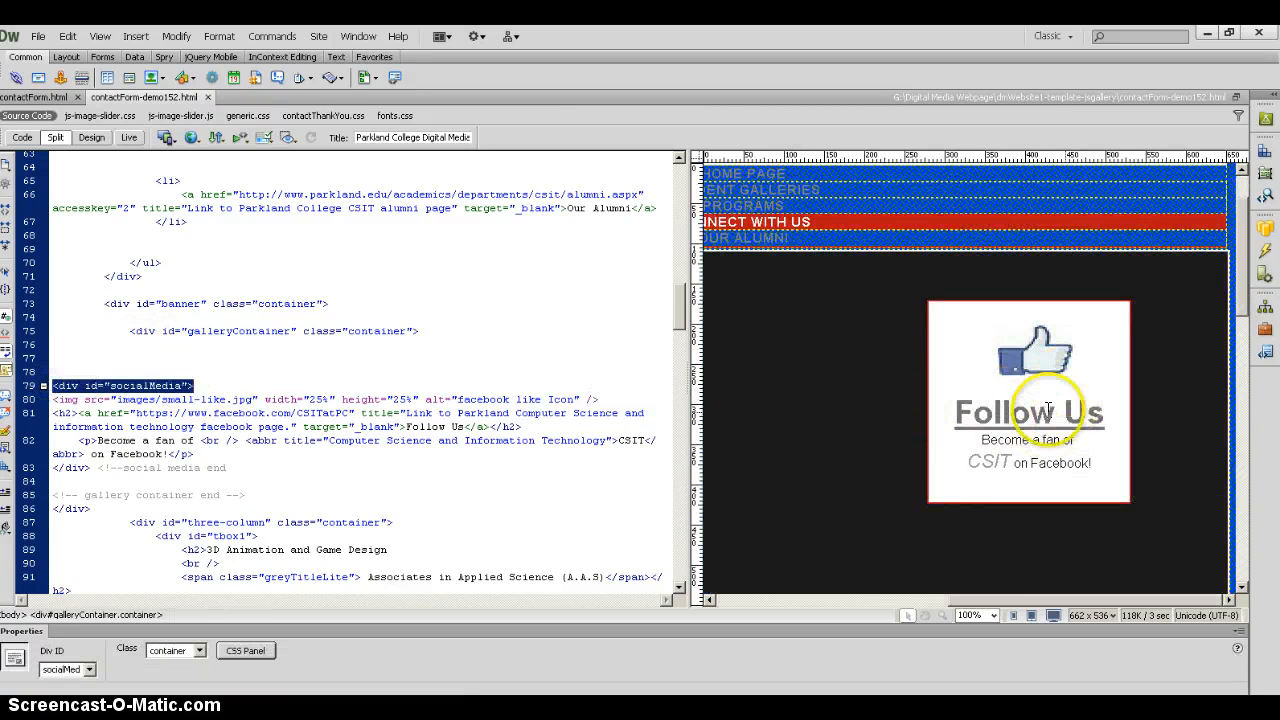
Step: Paste the form code on the empty line directly below the galleryContainer div's opening tag and refresh the design view
click(147, 340)
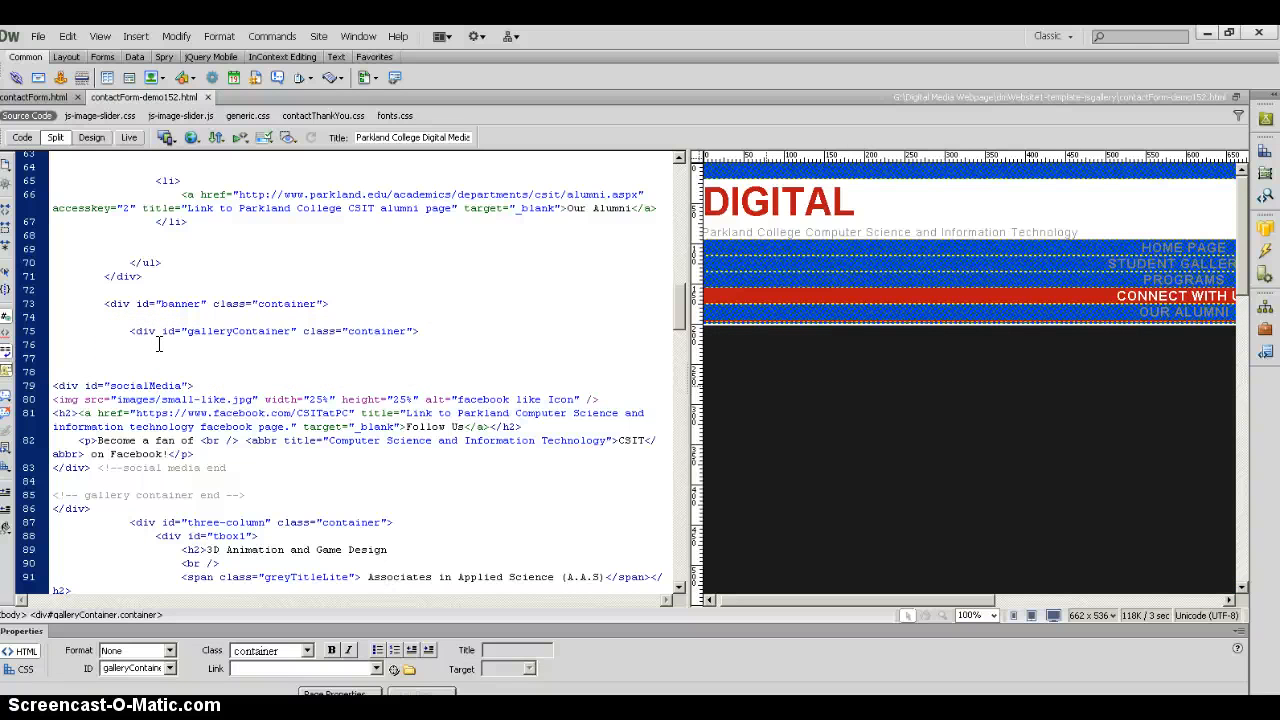
click(158, 344)
key(ctrl+v)
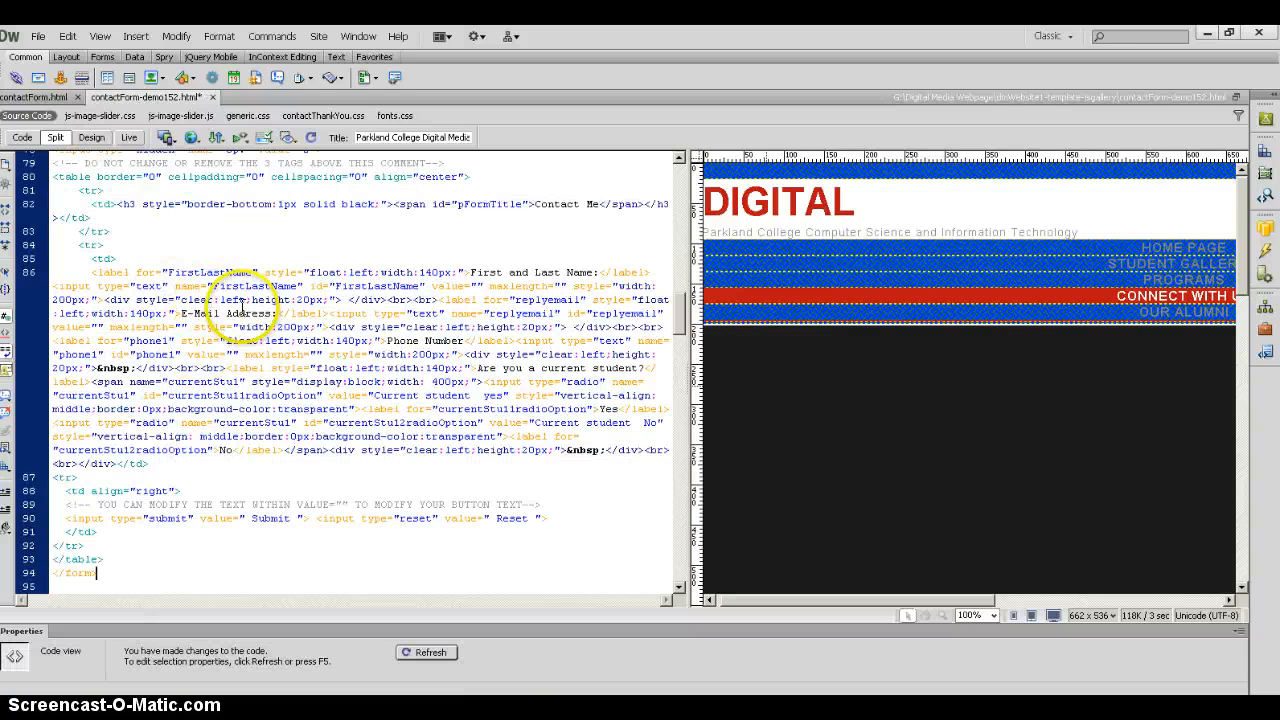
click(800, 497)
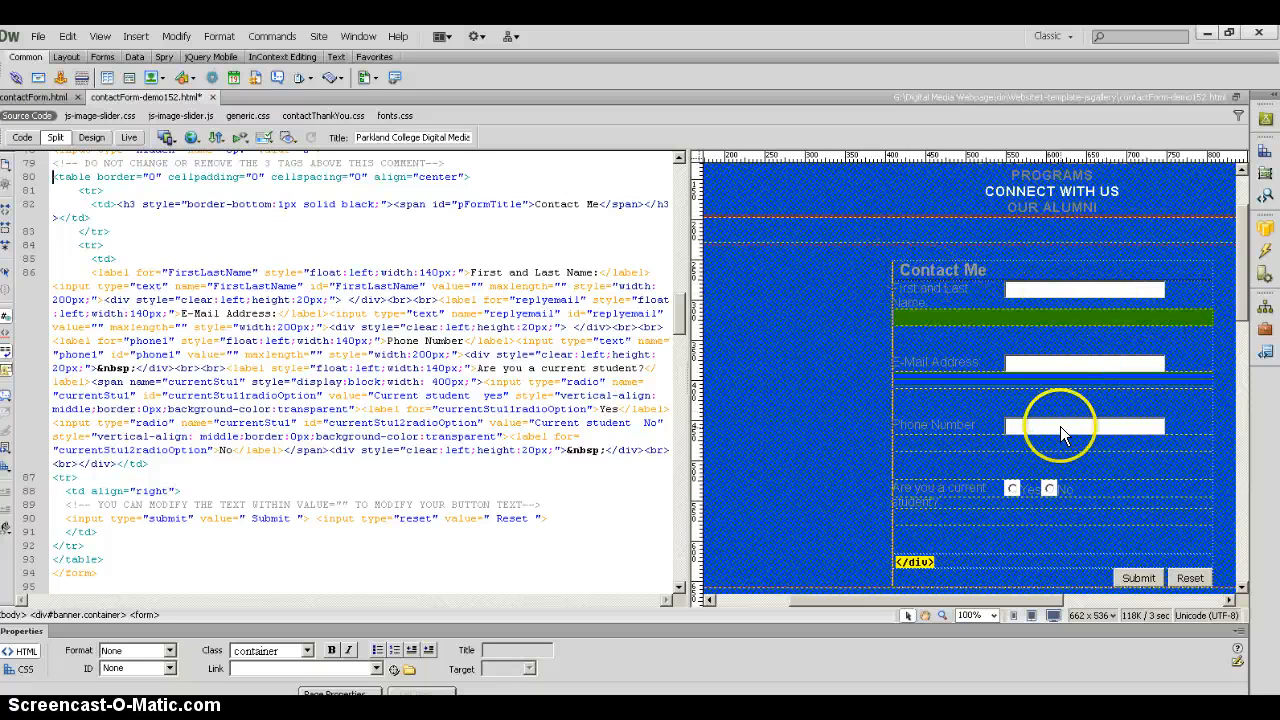
Step: Locate the highlighted closing div tag of the pasted form in the code and save contactForm-demo152.html
scroll(1060, 426, down, 1)
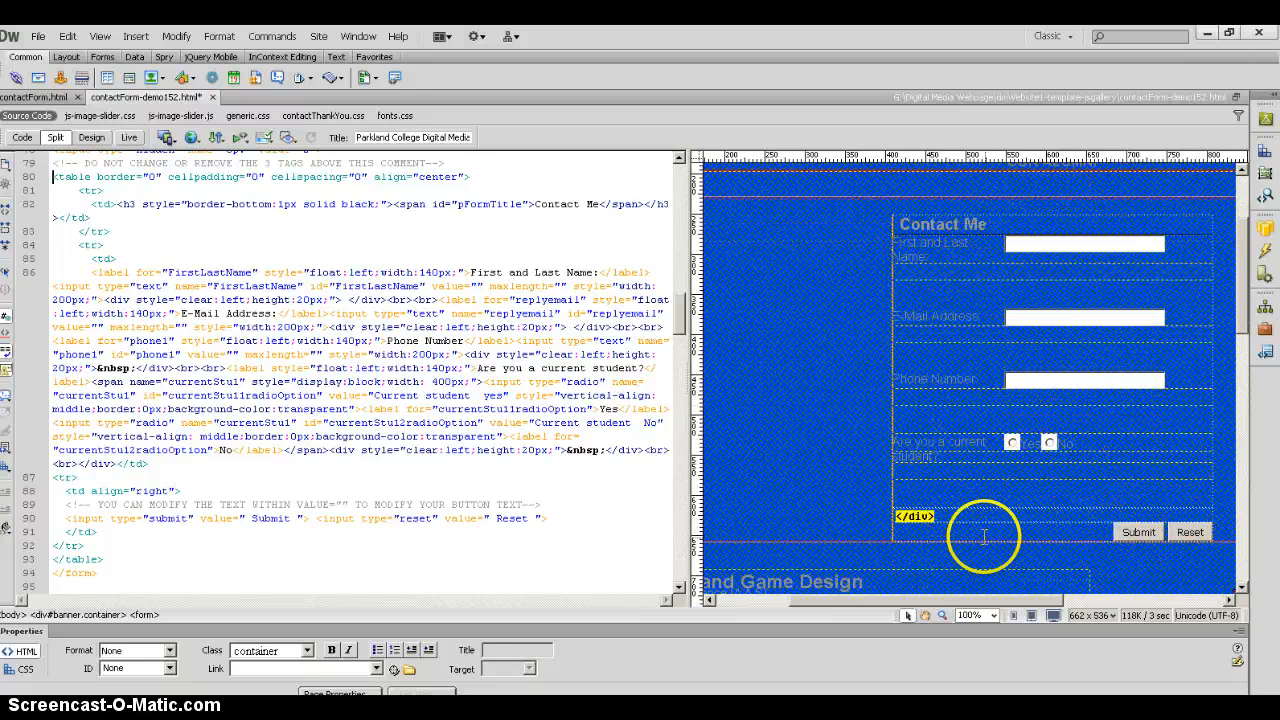
click(915, 516)
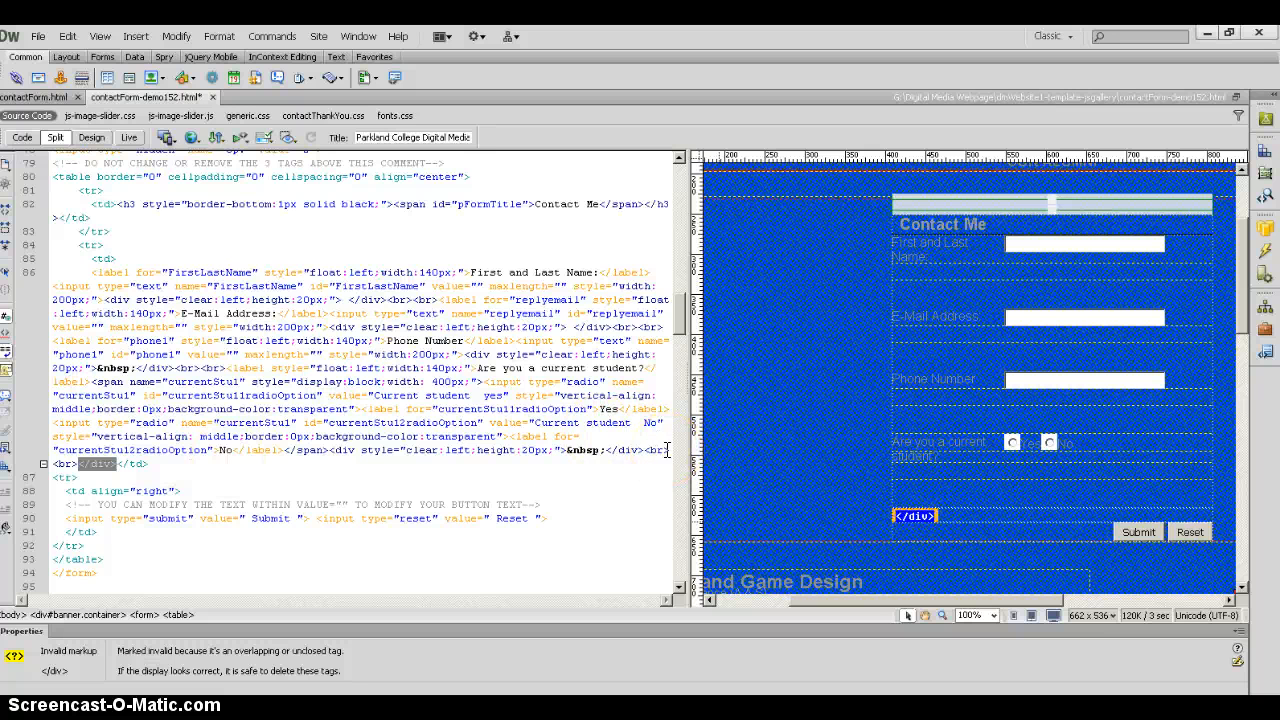
click(163, 464)
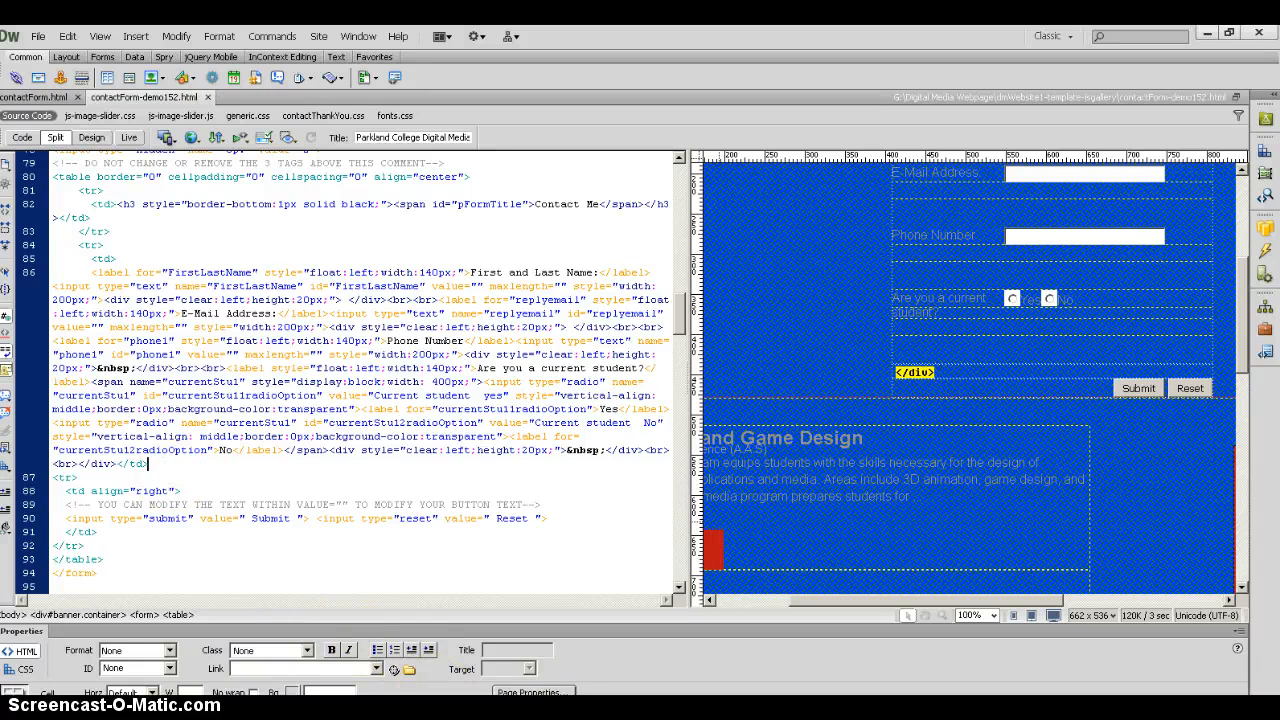
Step: Switch to Chrome, reload the contactForm-demo152.html page and place the cursor in the First and Last Name field
key(alt+Tab)
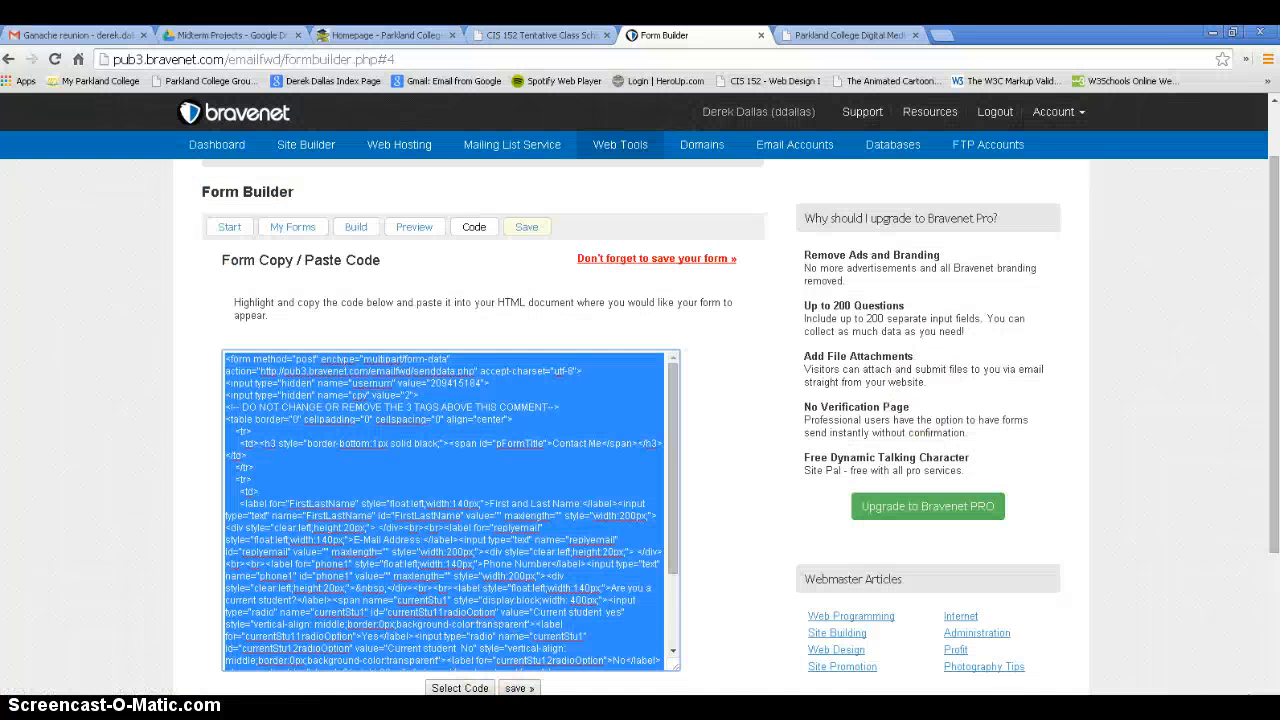
click(830, 36)
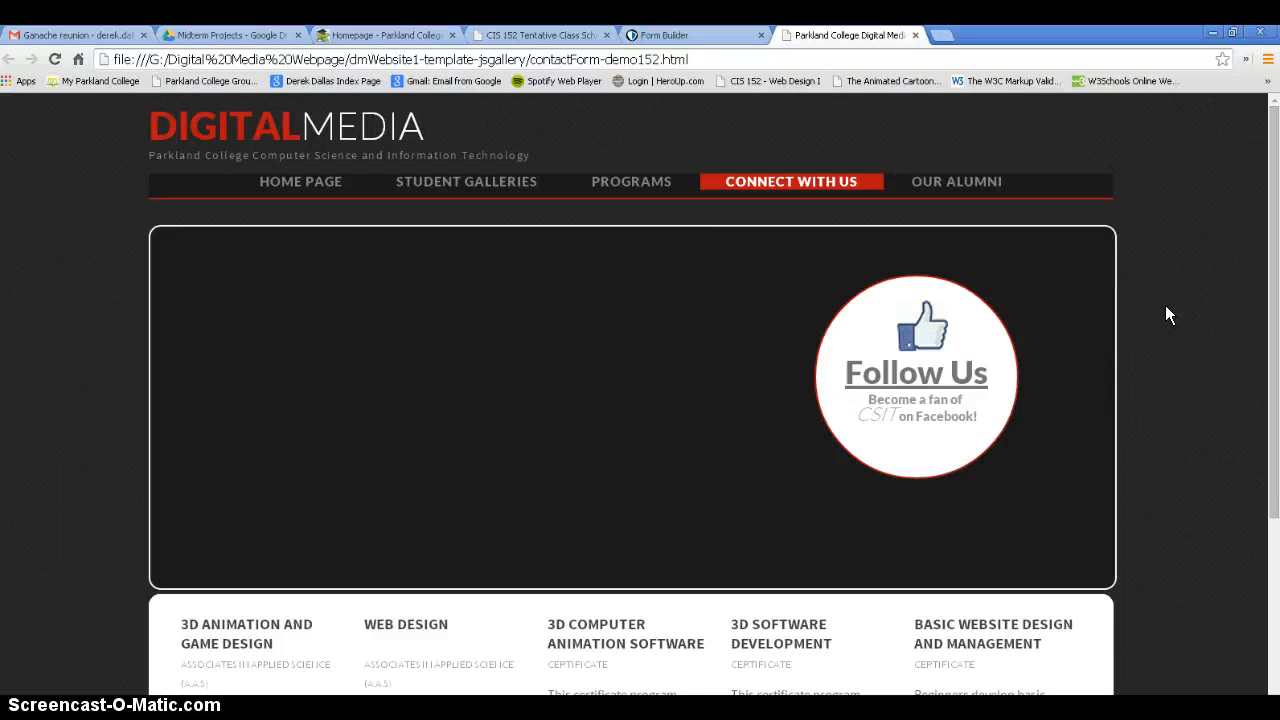
key(F5)
click(608, 256)
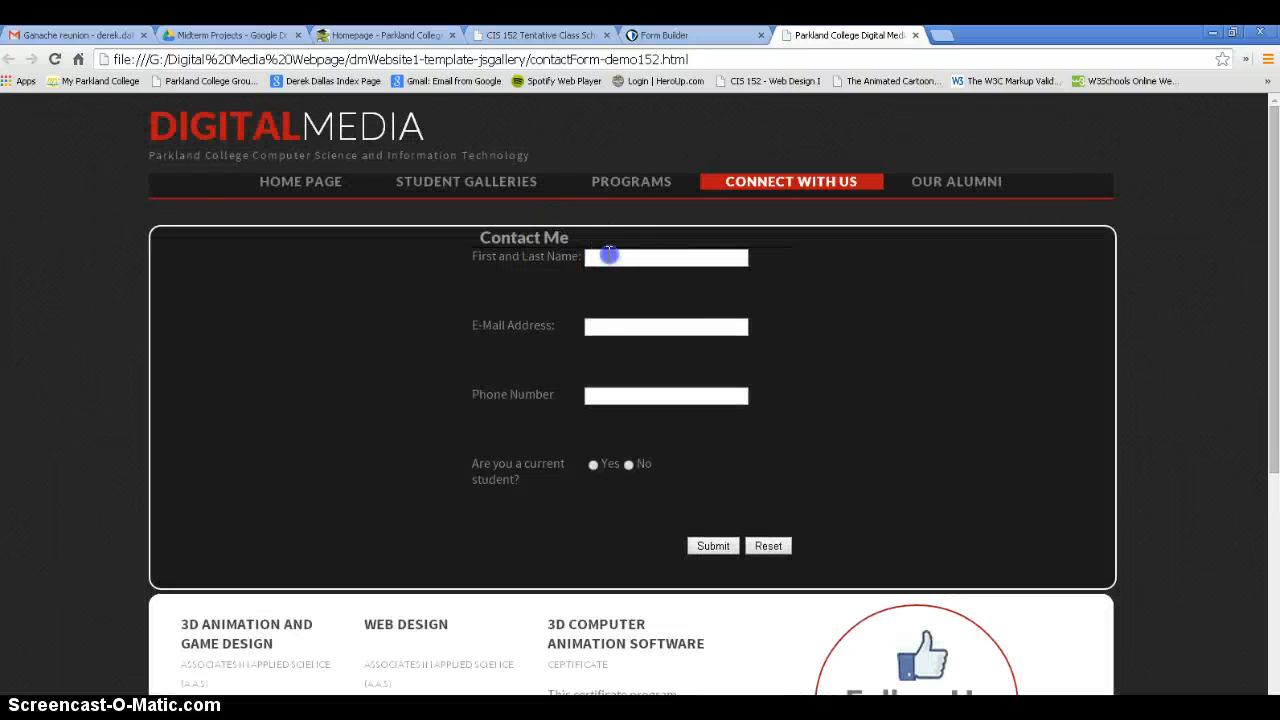